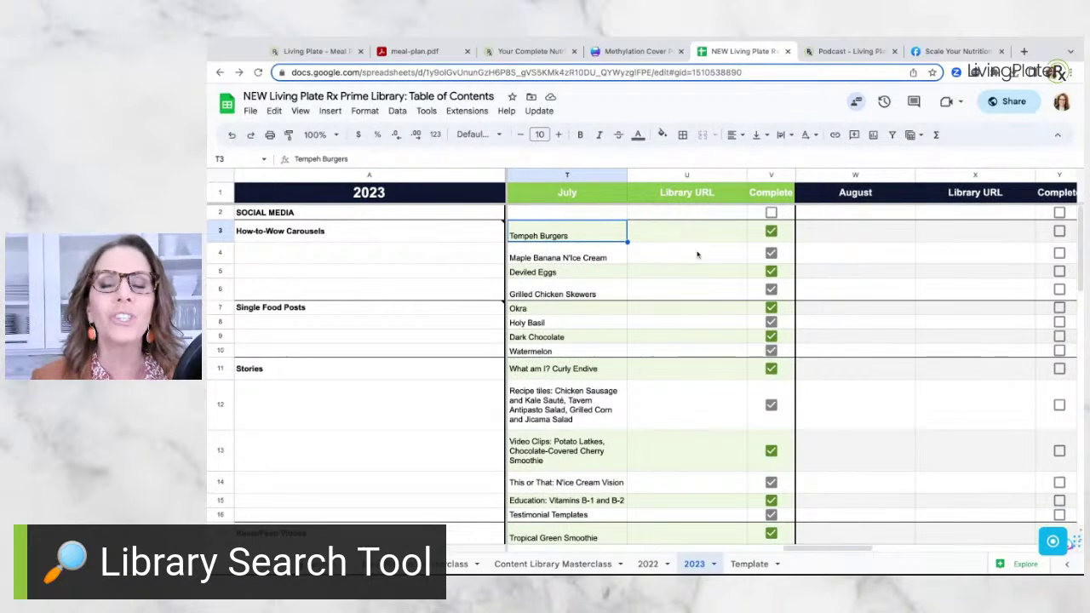
# Step: Review the July content entries on the 2023 sheet, from the social media categories through the cooking videos
pyautogui.scroll(-3, 712, 296)
pyautogui.hscroll(-1, 712, 296)
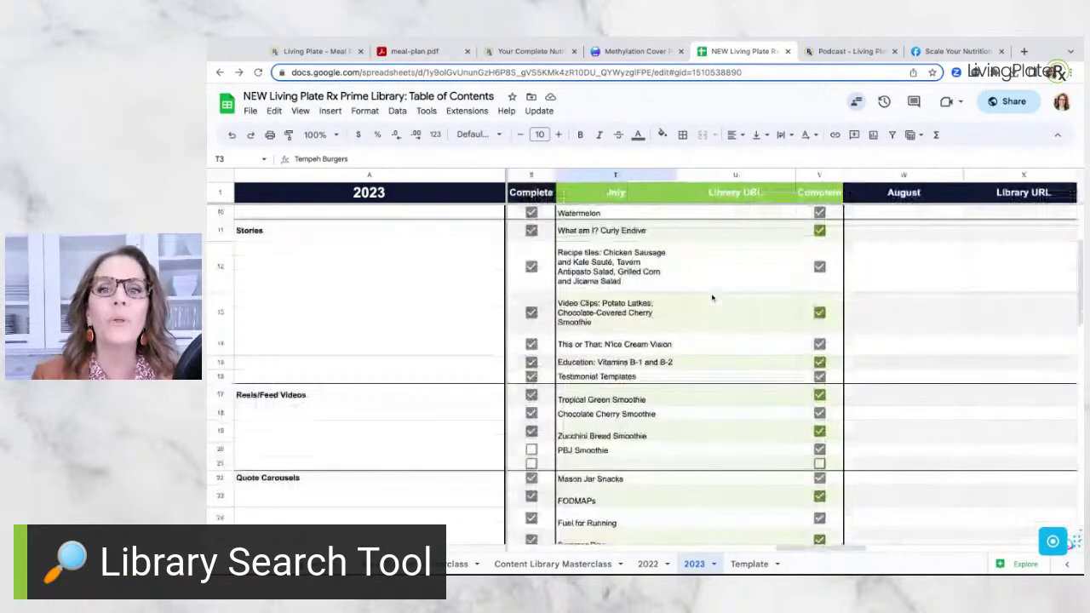
pyautogui.scroll(3, 713, 297)
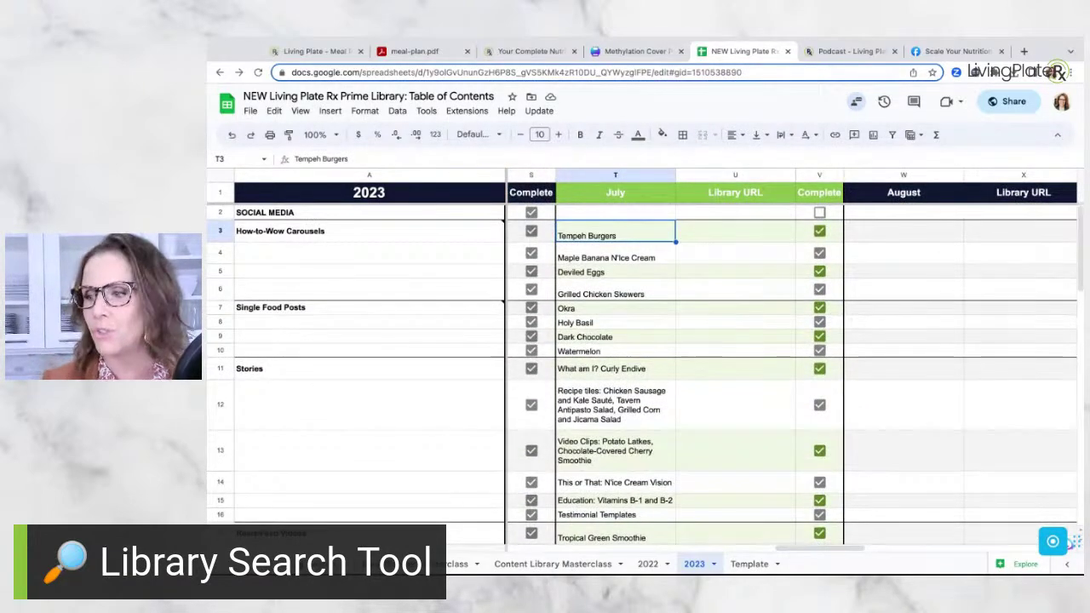
pyautogui.scroll(-3, 642, 374)
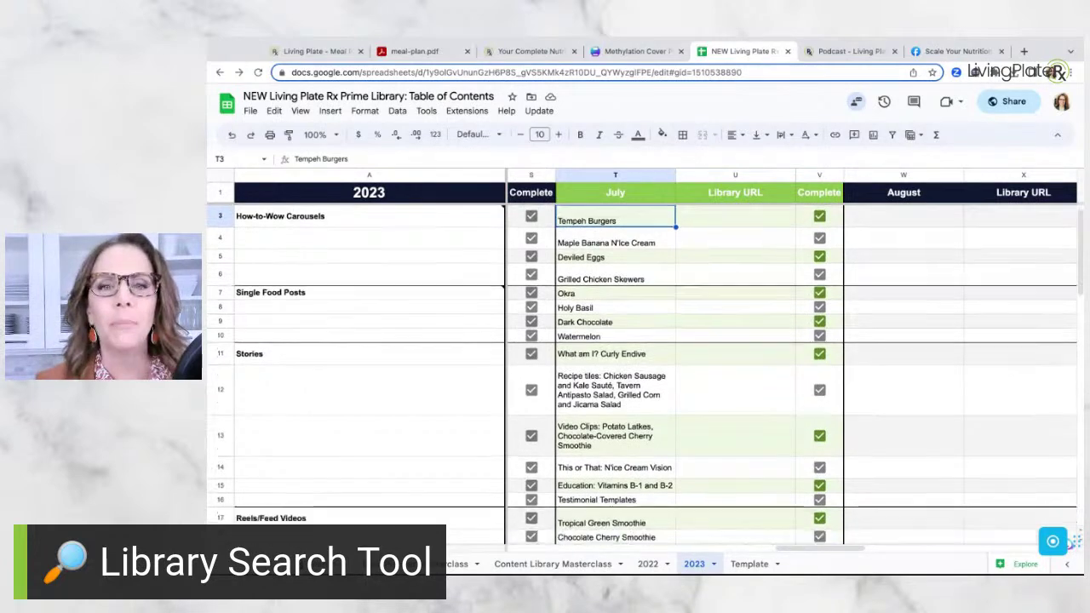
pyautogui.scroll(3, 643, 374)
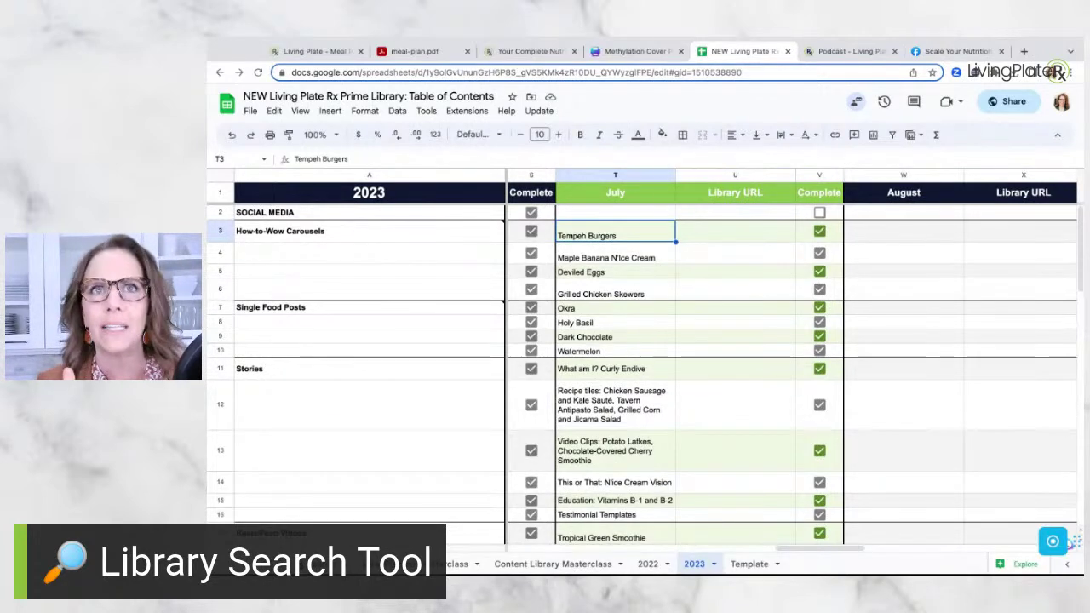
pyautogui.scroll(-3, 643, 375)
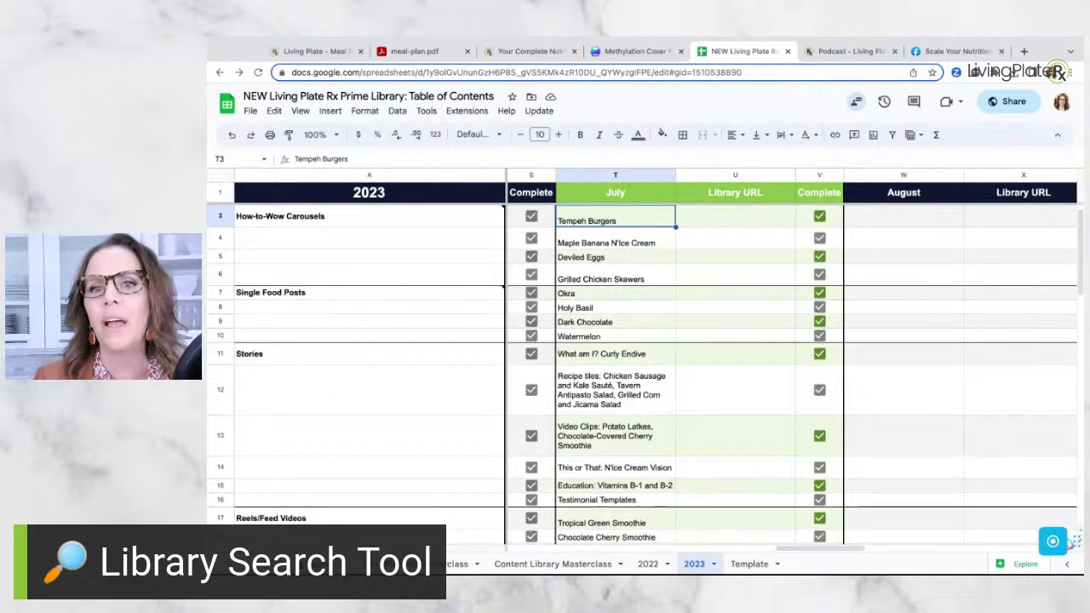
pyautogui.scroll(-5, 643, 375)
pyautogui.hscroll(-1, 642, 374)
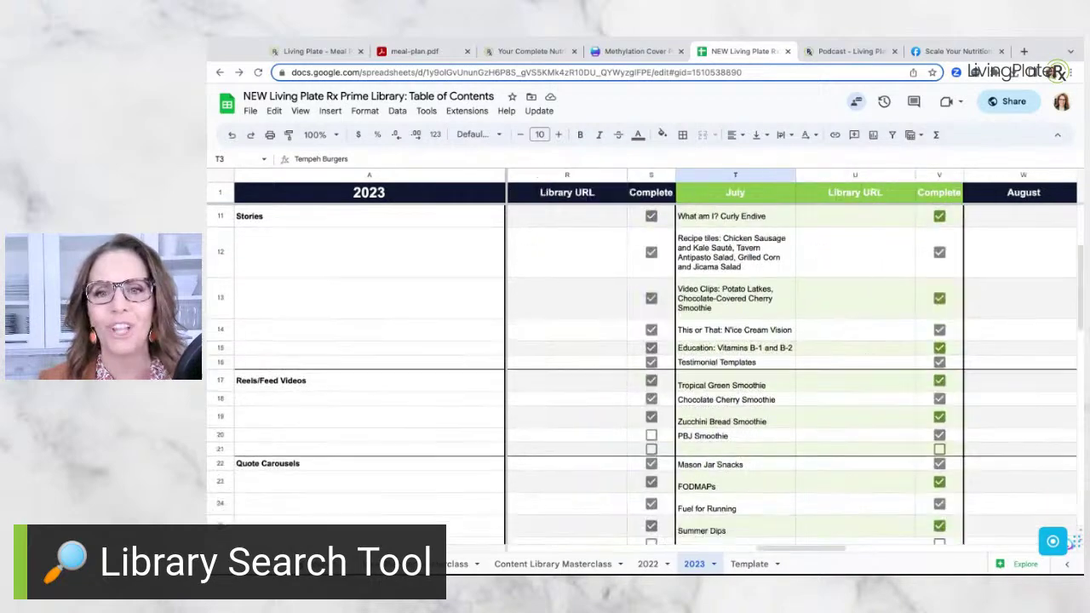
pyautogui.scroll(2, 642, 375)
pyautogui.hscroll(1, 642, 375)
pyautogui.scroll(-3, 642, 375)
pyautogui.scroll(-2, 820, 302)
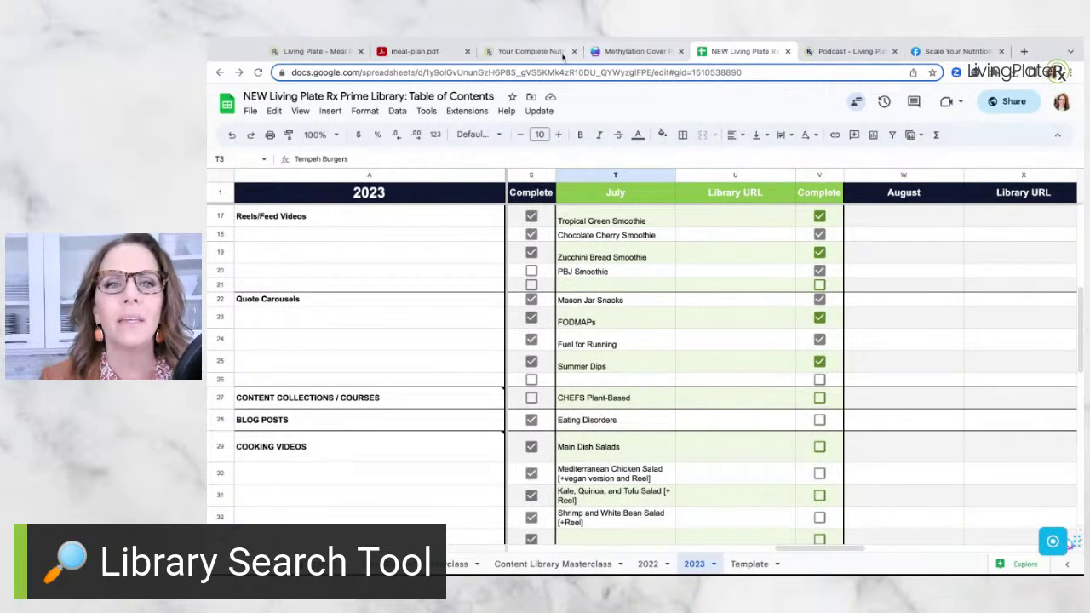
# Step: Check the Table of Contents lesson in the Kajabi member library, and look across the 2023 sheet's monthly columns from January to September
pyautogui.click(526, 53)
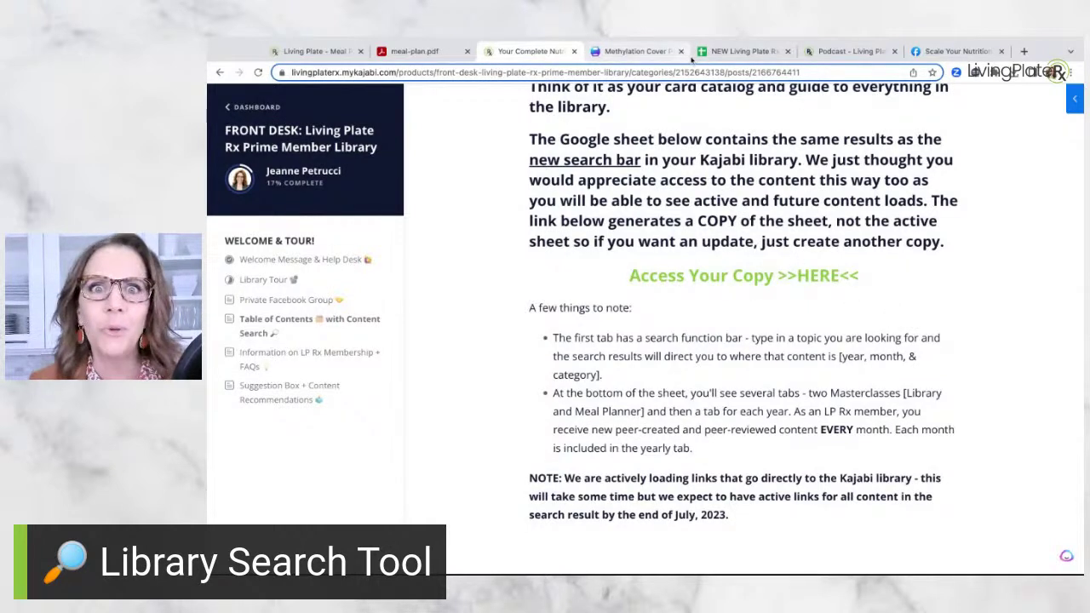
pyautogui.click(742, 51)
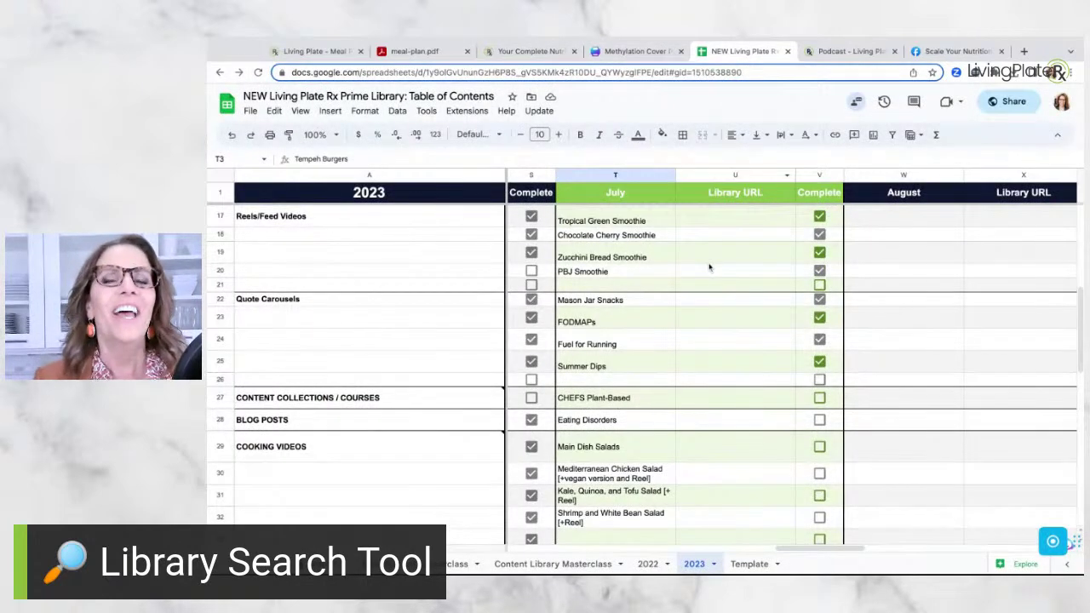
pyautogui.scroll(5, 710, 268)
pyautogui.hscroll(-10, 709, 268)
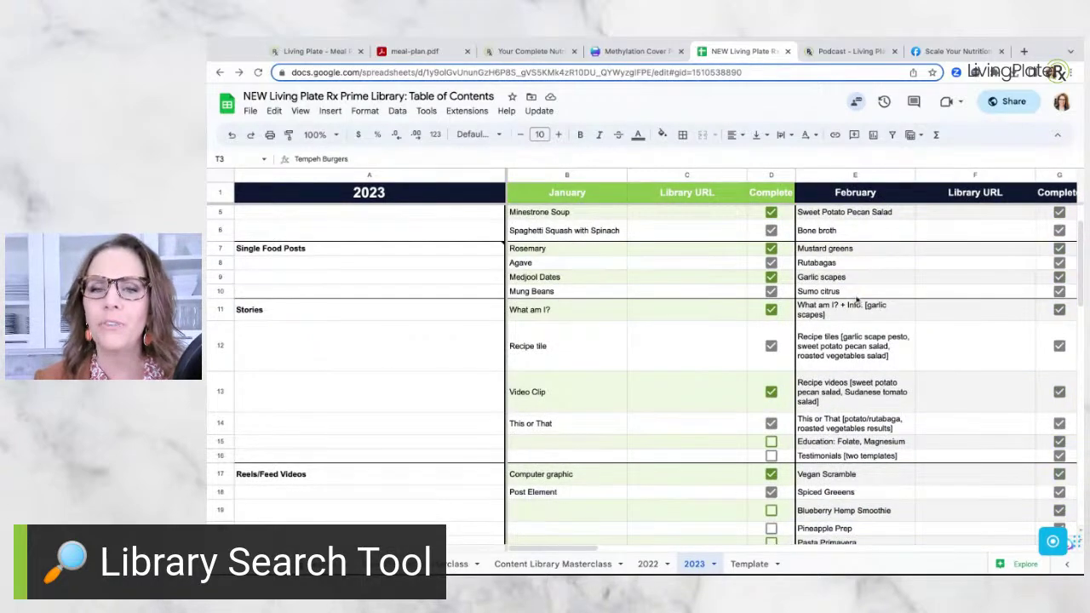
pyautogui.hscroll(3, 854, 299)
pyautogui.hscroll(10, 856, 300)
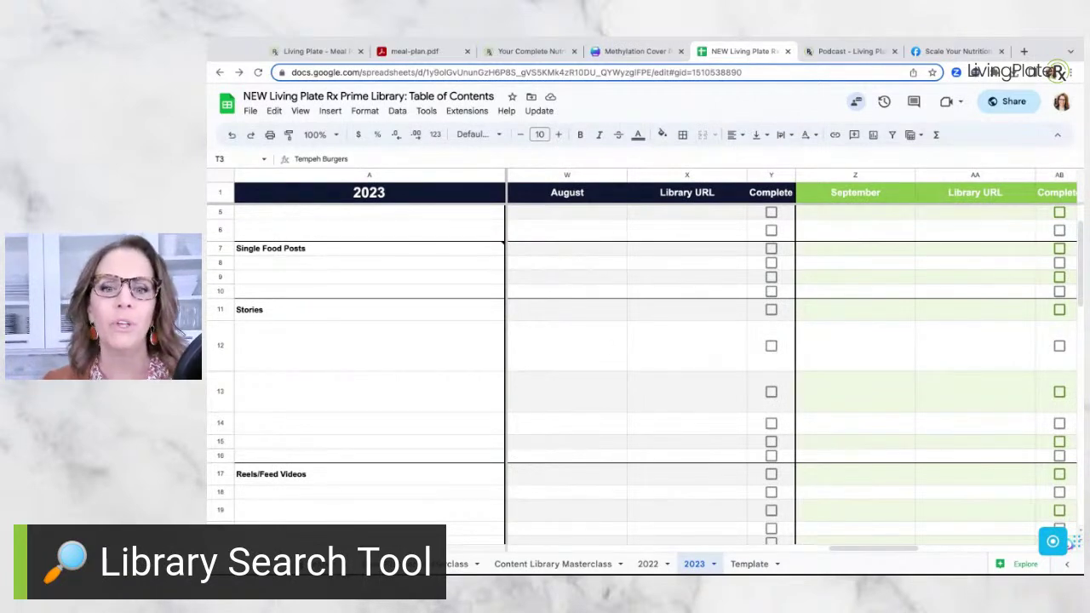
# Step: Open the 2022 sheet and look across its monthly content columns from January to June
pyautogui.click(648, 564)
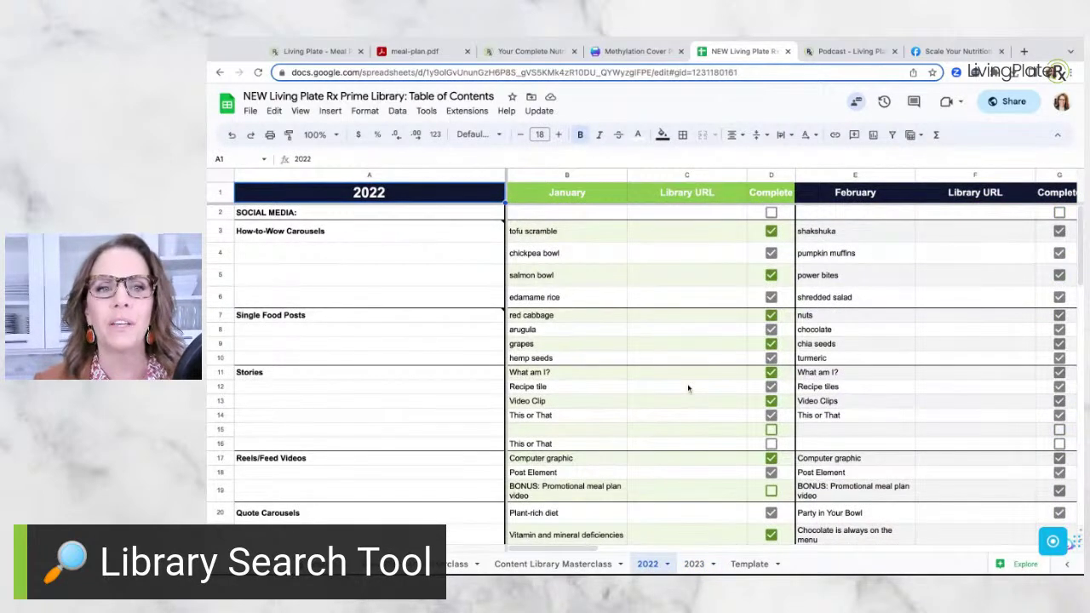
pyautogui.hscroll(10, 688, 388)
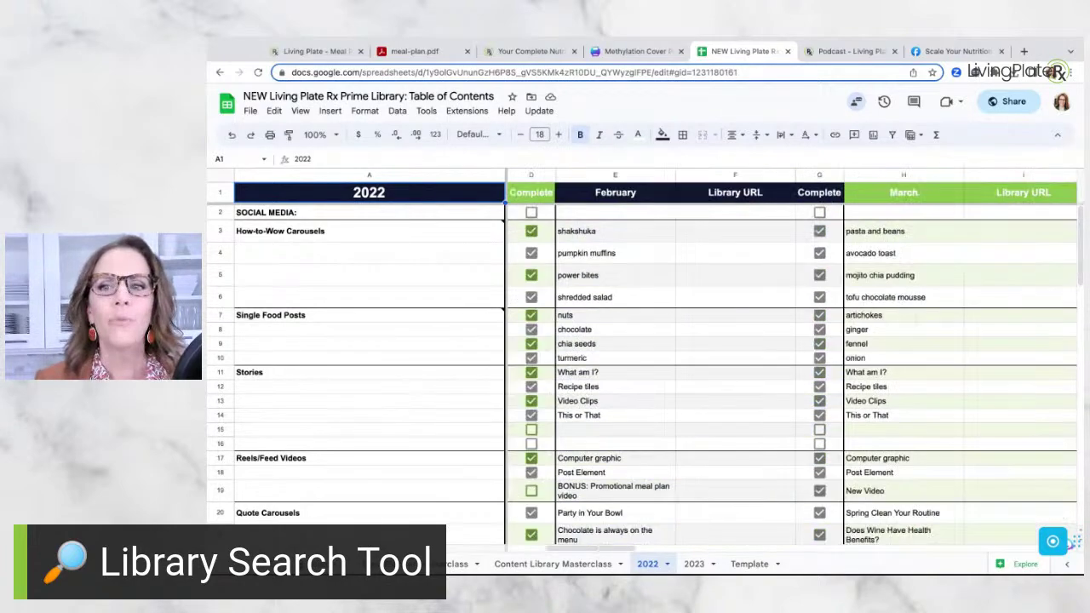
pyautogui.hscroll(6, 792, 358)
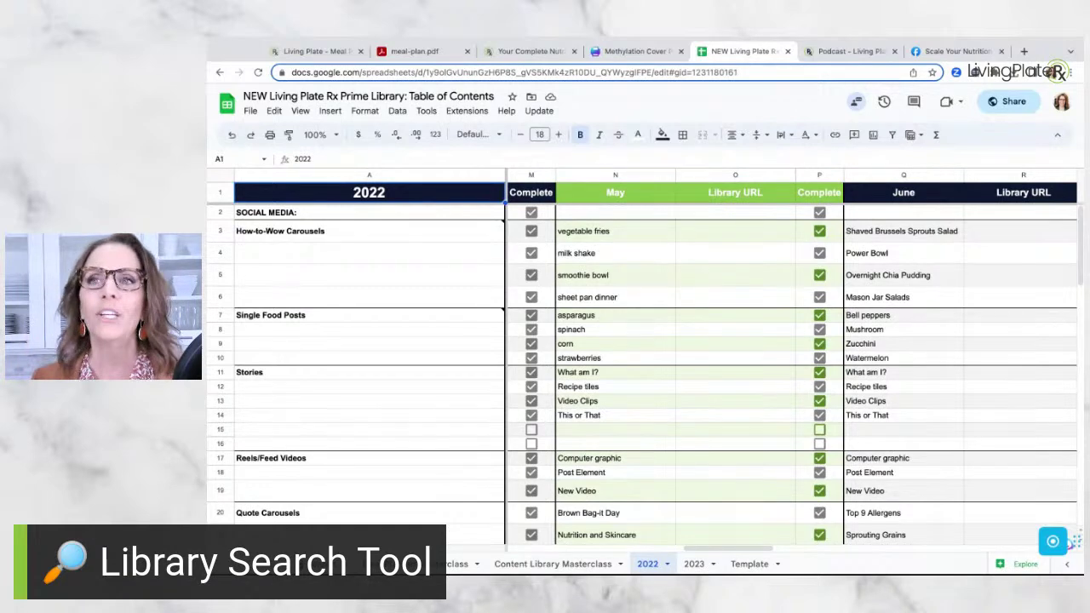
pyautogui.hscroll(-10, 792, 358)
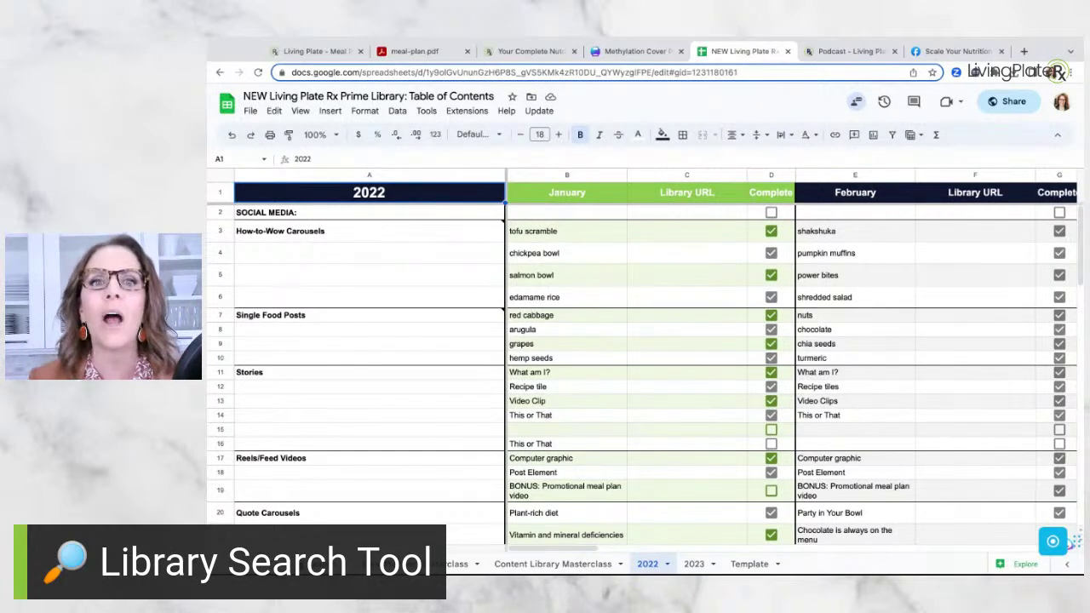
# Step: Switch to the Kajabi member library and view the Table of Contents with Content Search lesson
pyautogui.click(531, 51)
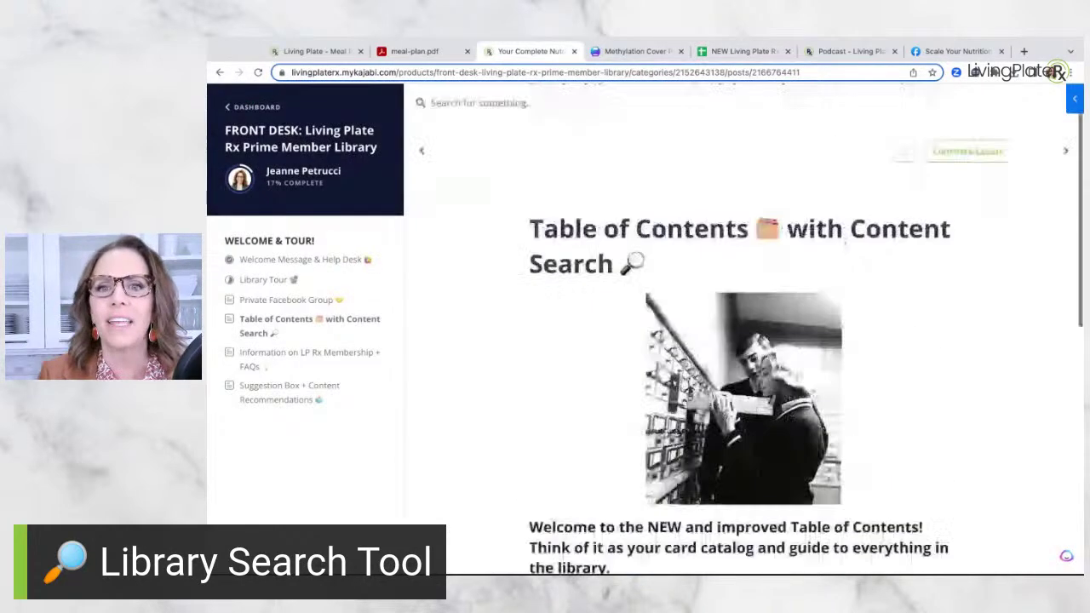
pyautogui.scroll(-2, 741, 341)
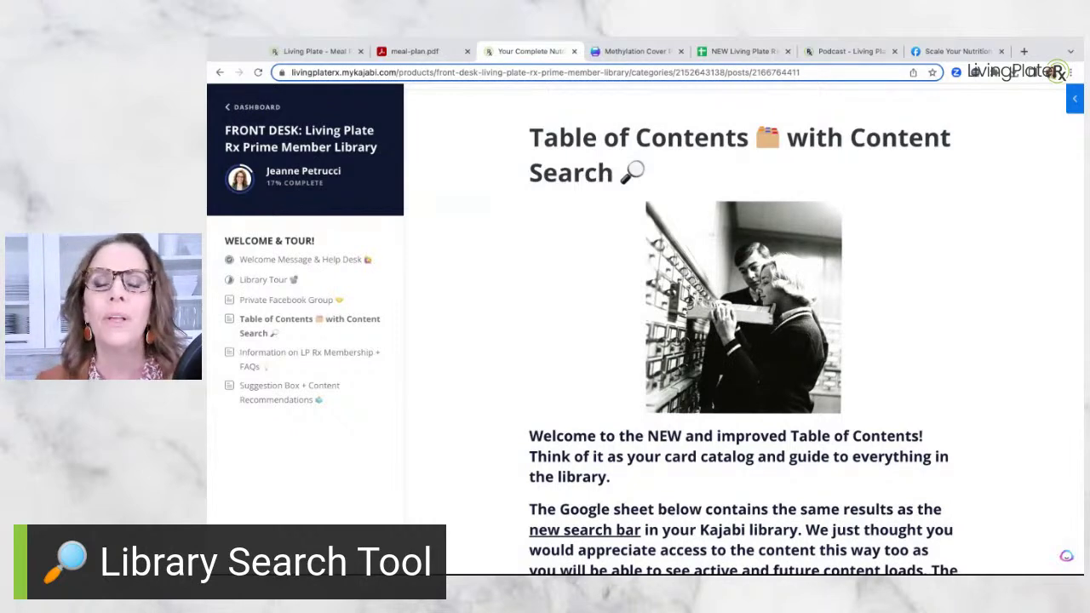
pyautogui.click(761, 52)
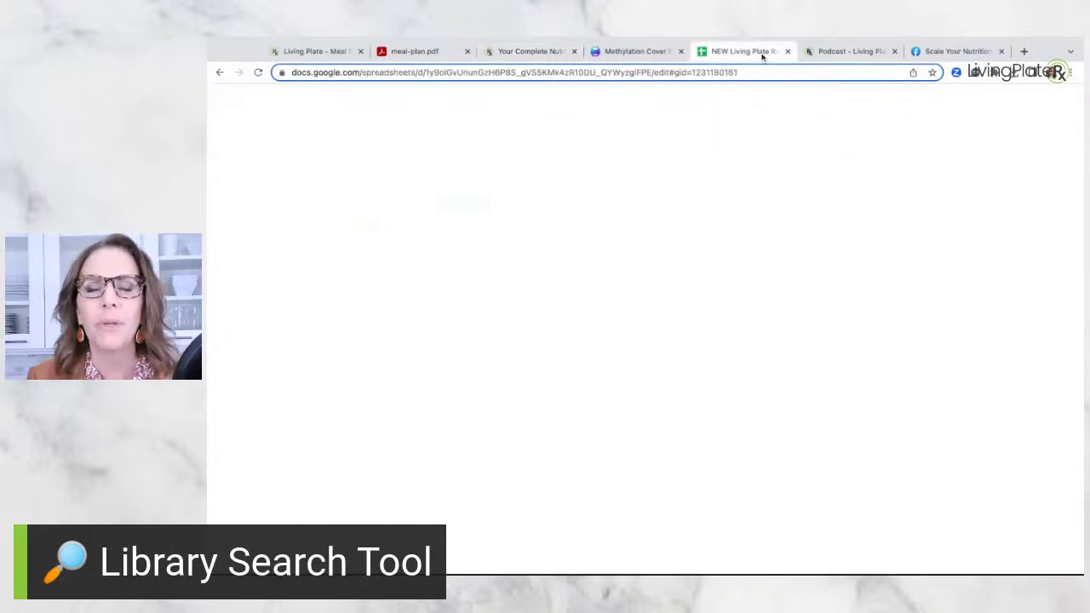
pyautogui.click(532, 52)
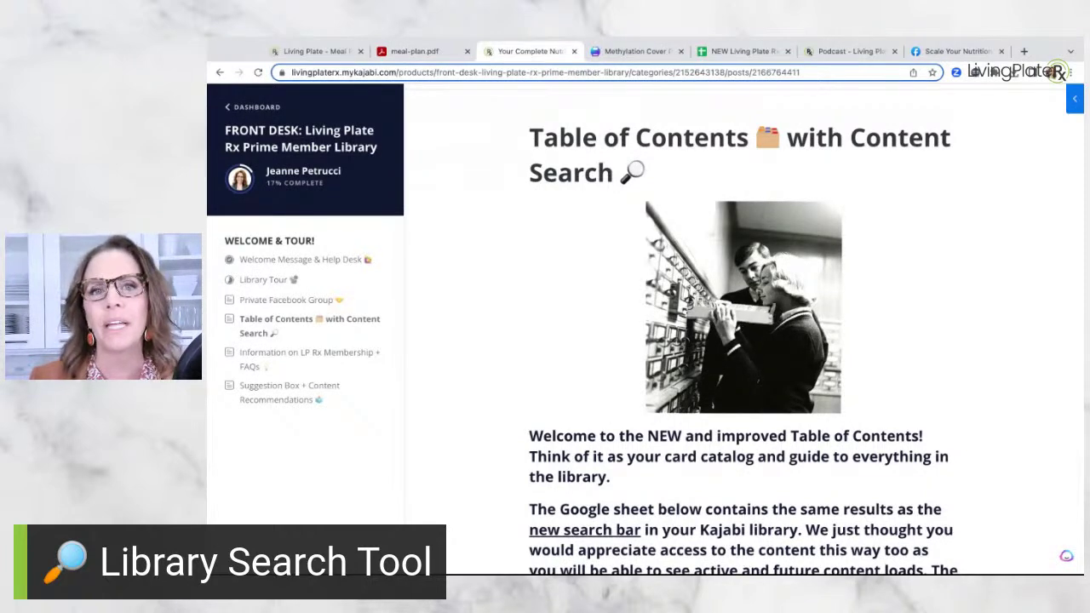
# Step: Return to the 2022 sheet in Google Sheets and single out February's carousel entries pumpkin muffins, power bites and shakshuka
pyautogui.click(720, 53)
pyautogui.click(837, 237)
pyautogui.click(832, 254)
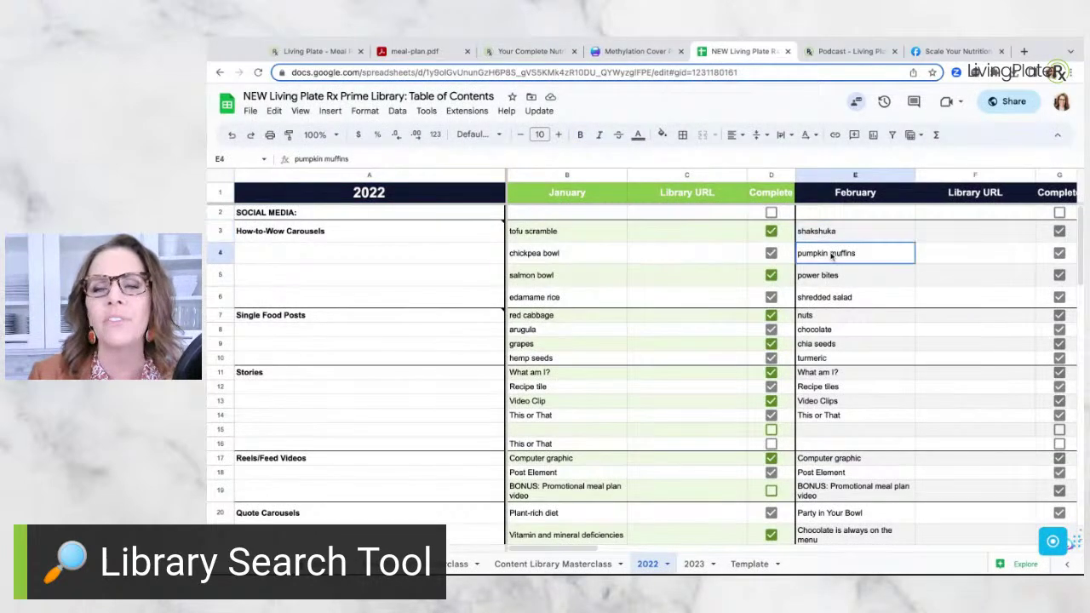
pyautogui.click(832, 273)
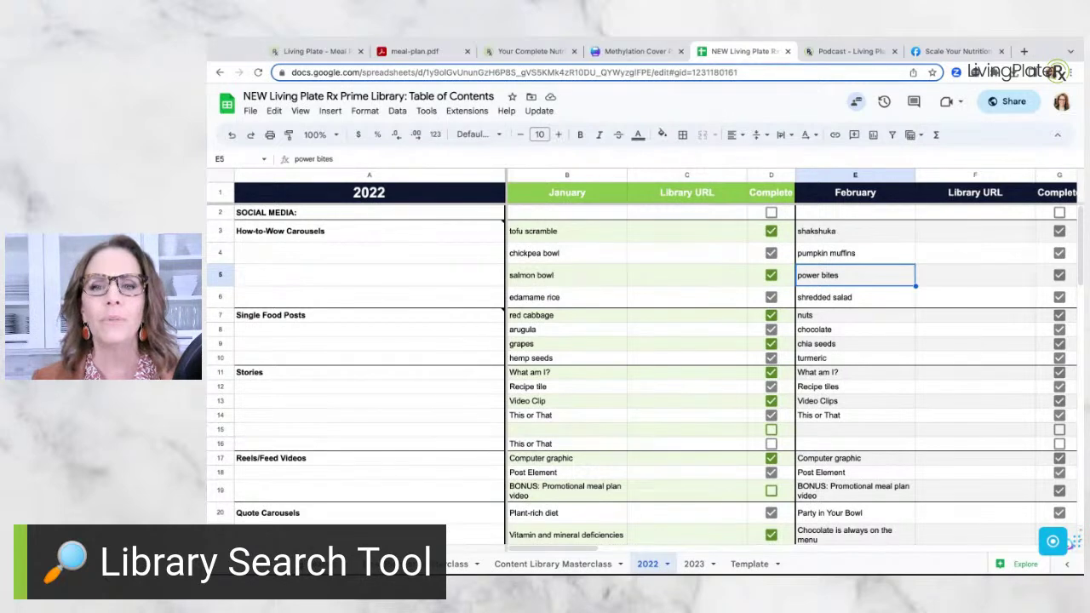
pyautogui.click(841, 238)
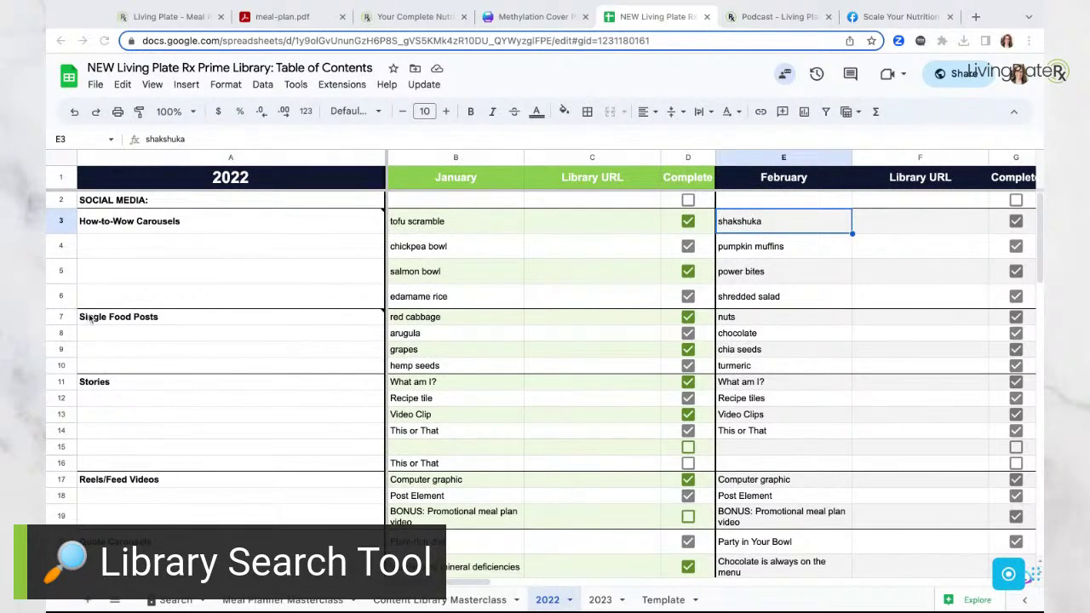
# Step: Look across the 2022 sheet's later months up to November and return to January
pyautogui.click(54, 55)
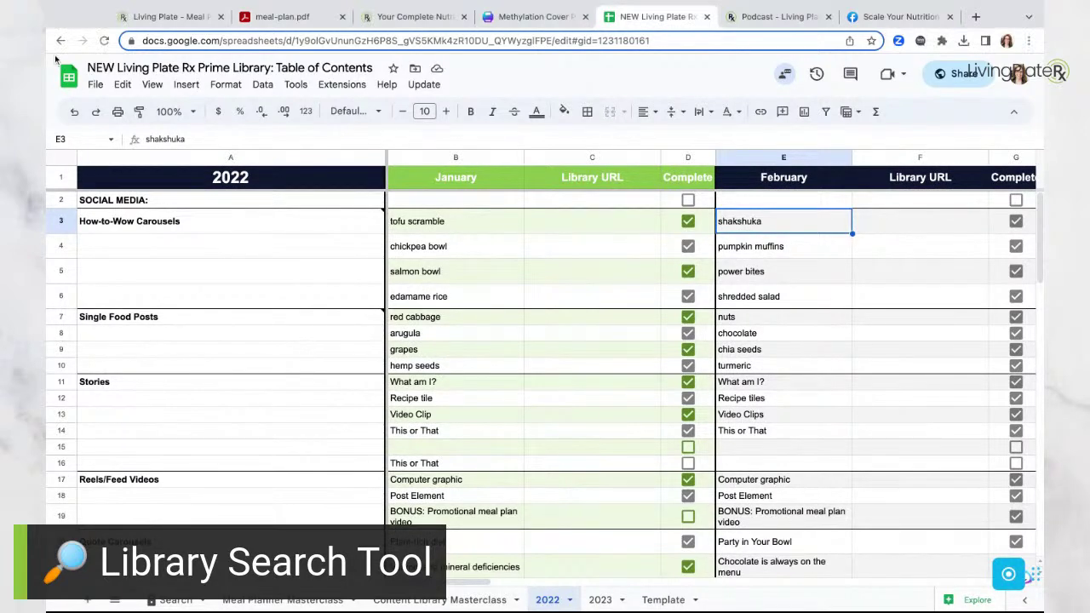
pyautogui.hscroll(20, 506, 293)
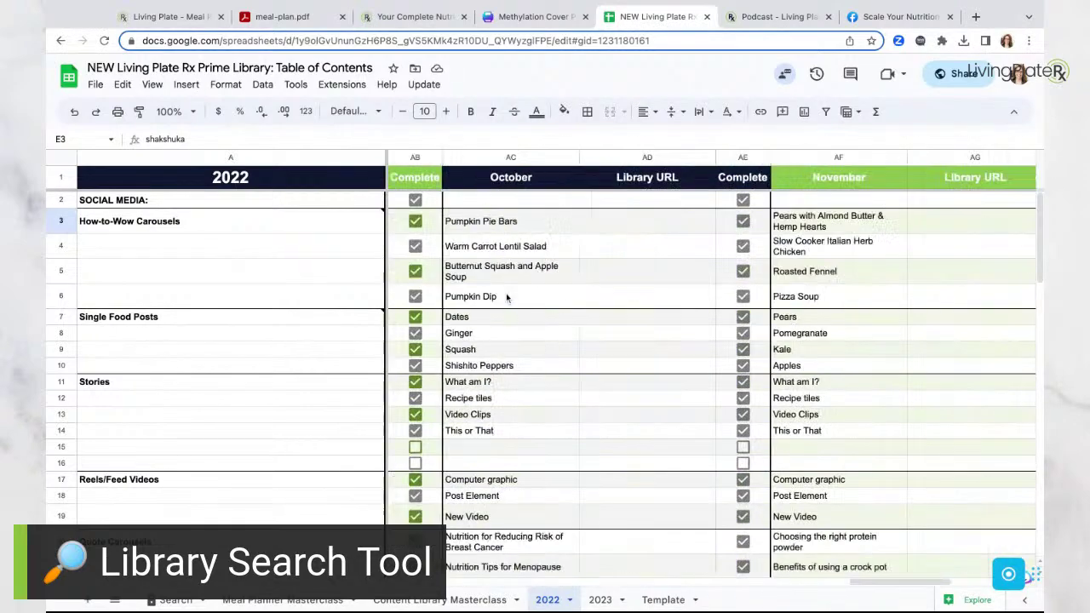
pyautogui.hscroll(-20, 506, 293)
pyautogui.scroll(-1, 486, 384)
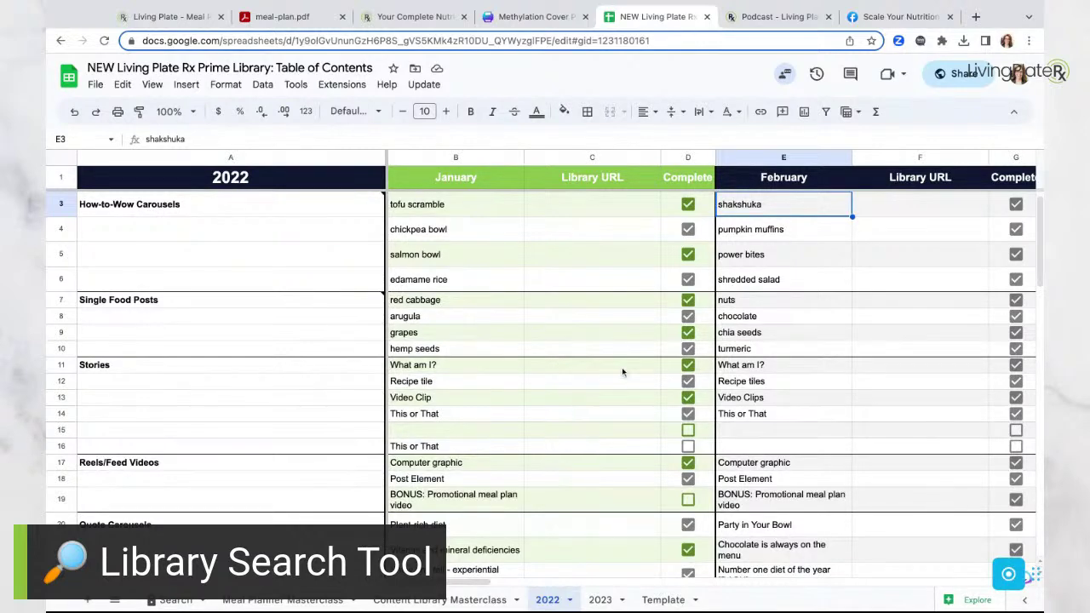
# Step: View the tutorial links on the Content Library Masterclass sheet and on the Meal Planner Masterclass sheet
pyautogui.click(417, 600)
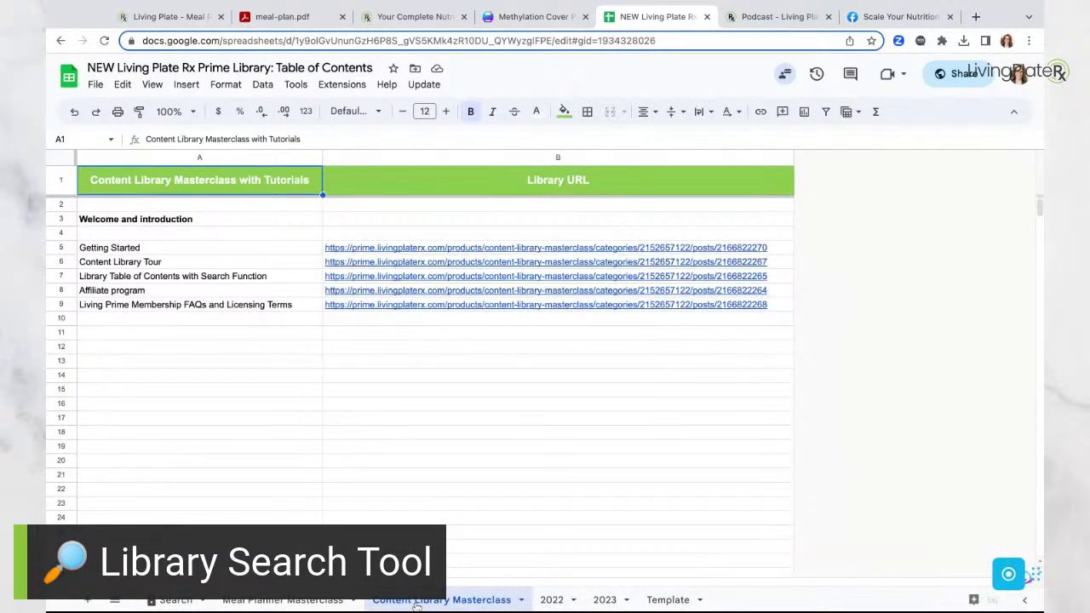
pyautogui.click(285, 599)
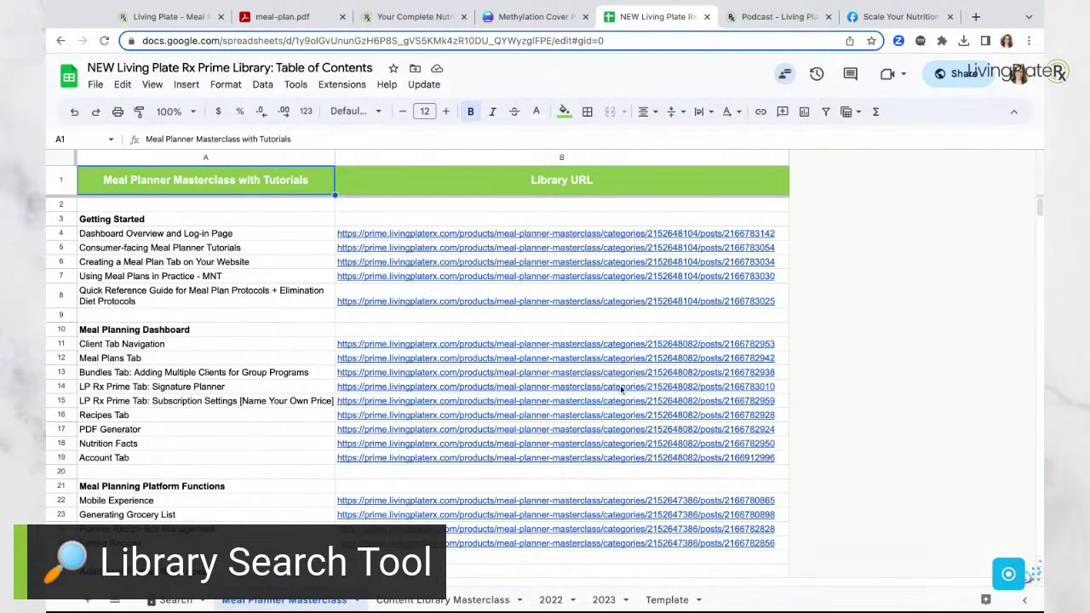
pyautogui.moveTo(629, 388)
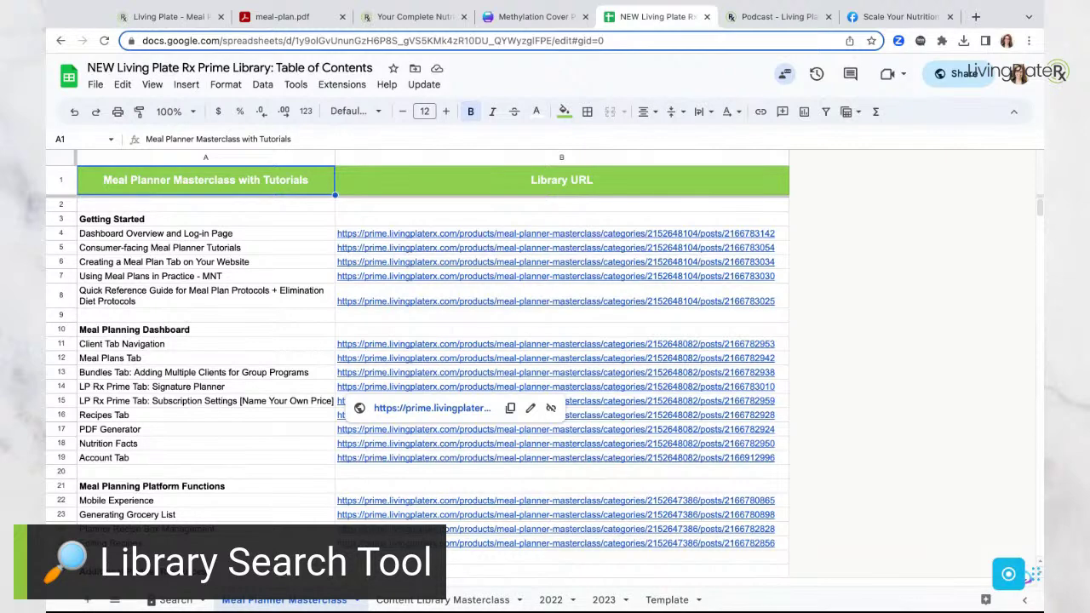
pyautogui.moveTo(611, 247)
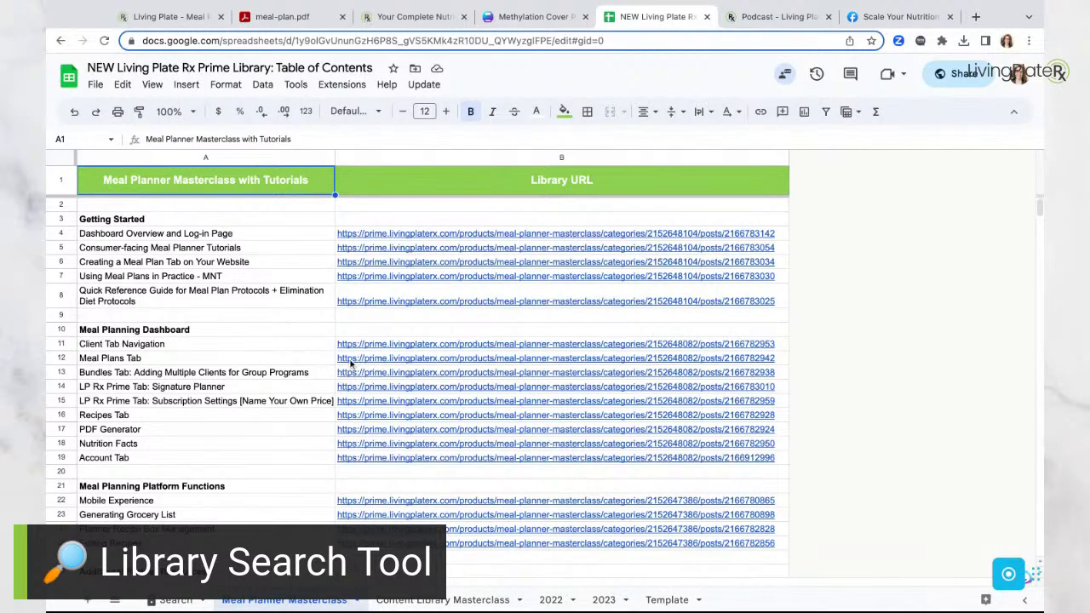
# Step: Open the library link for the Meal Plans Tab tutorial and look over its video and lesson outline
pyautogui.moveTo(350, 364)
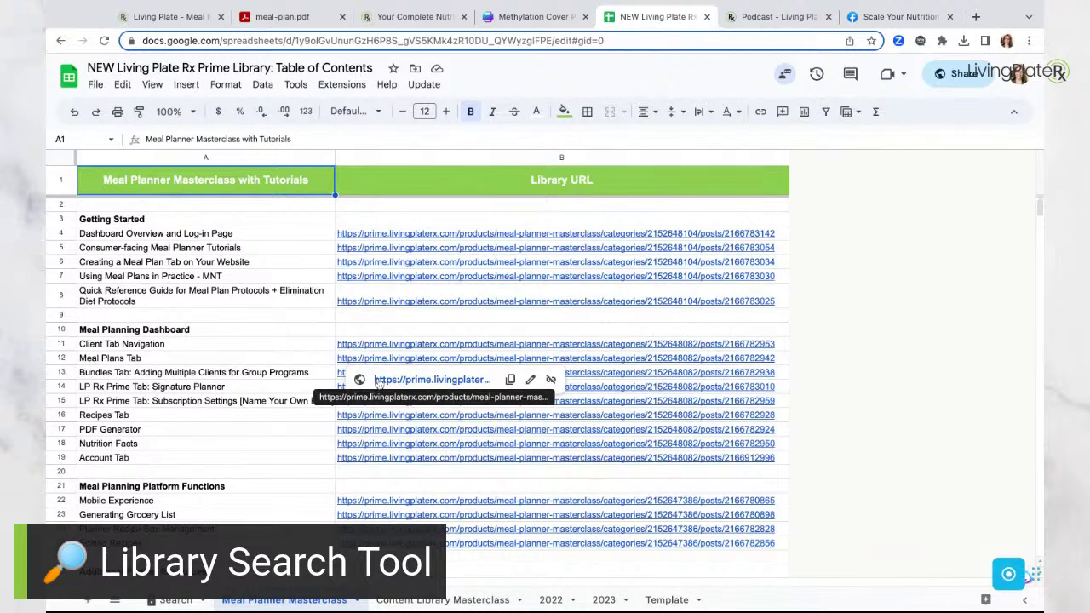
pyautogui.click(378, 384)
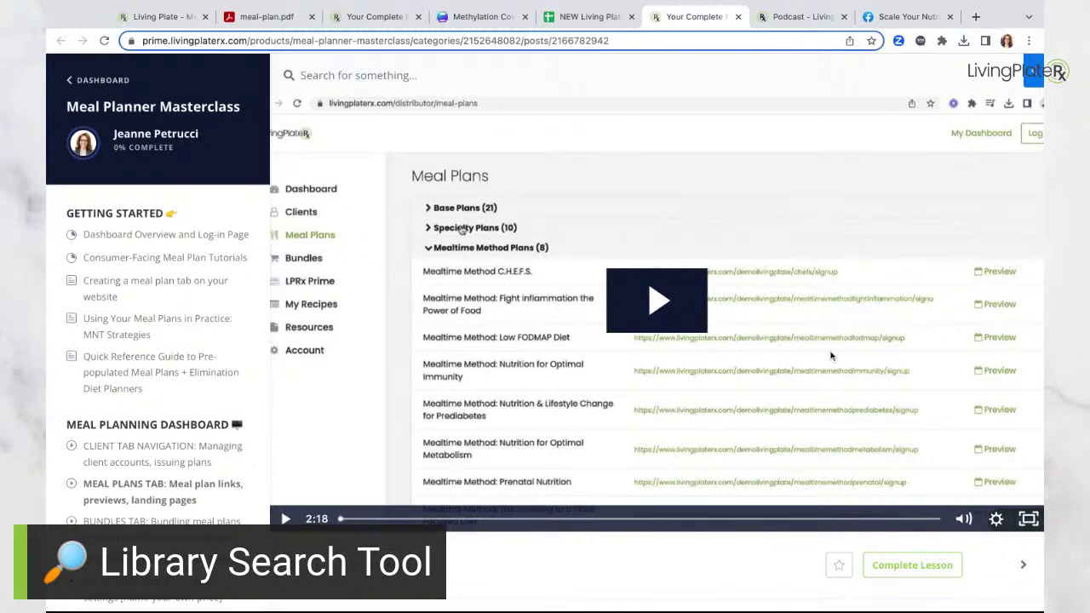
pyautogui.scroll(-5, 832, 356)
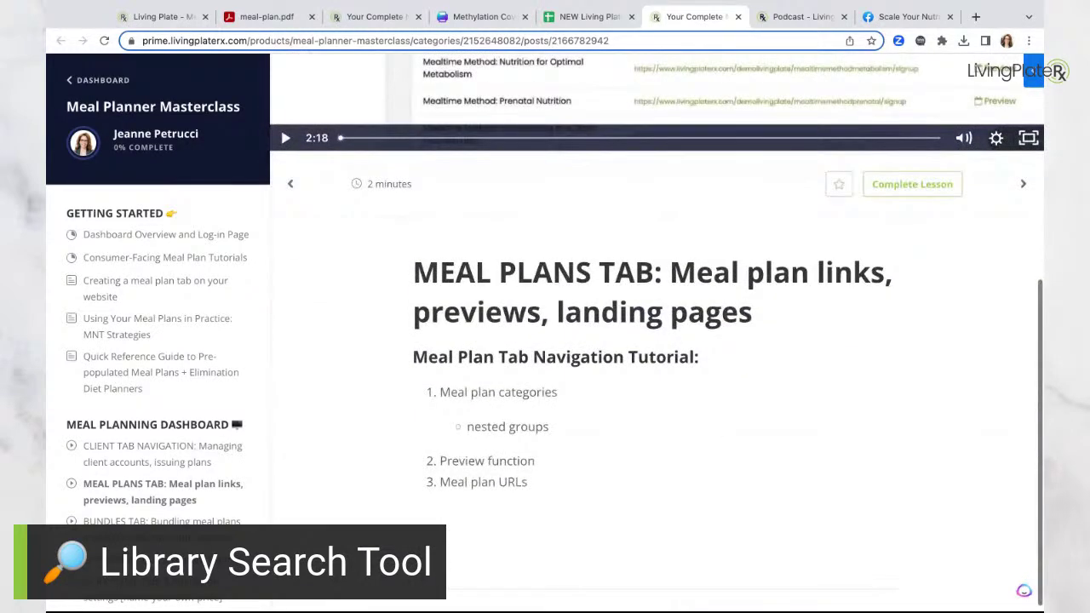
pyautogui.scroll(5, 656, 341)
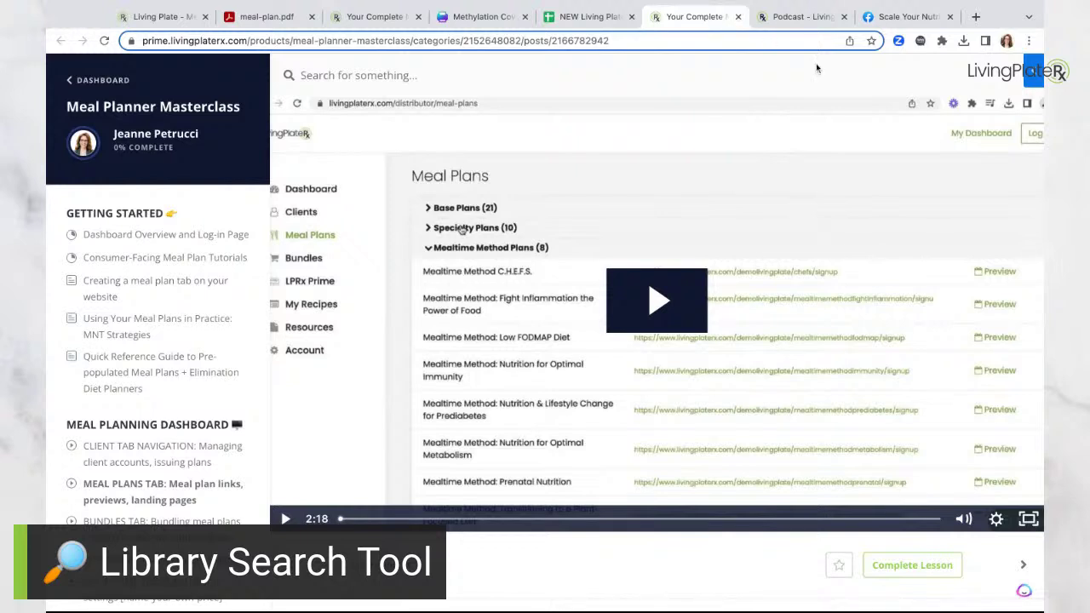
# Step: Return to the table of contents spreadsheet and show the Content Library Masterclass sheet
pyautogui.click(590, 17)
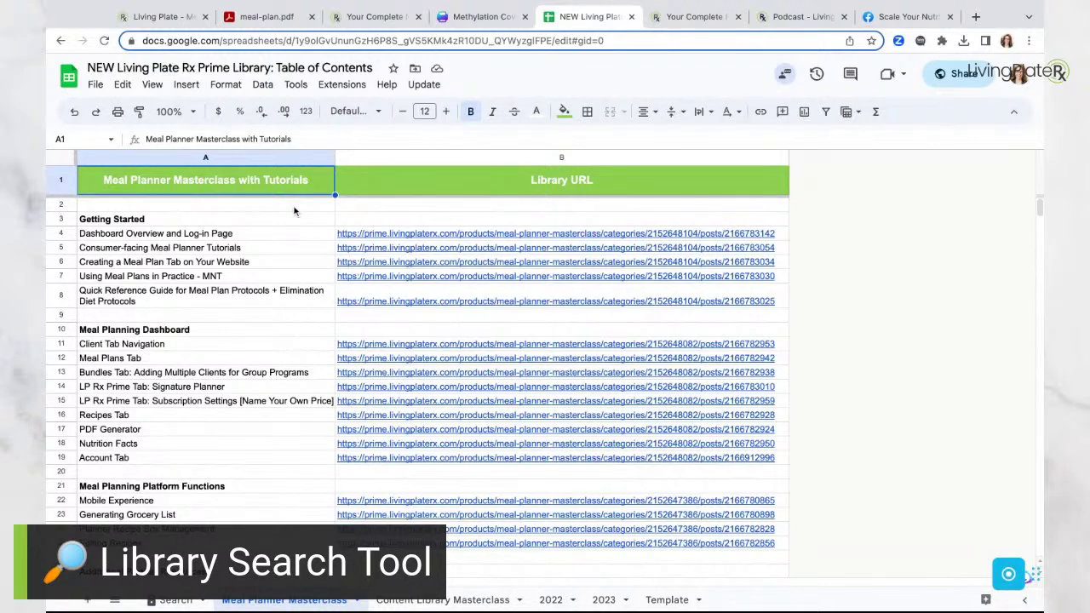
pyautogui.click(459, 601)
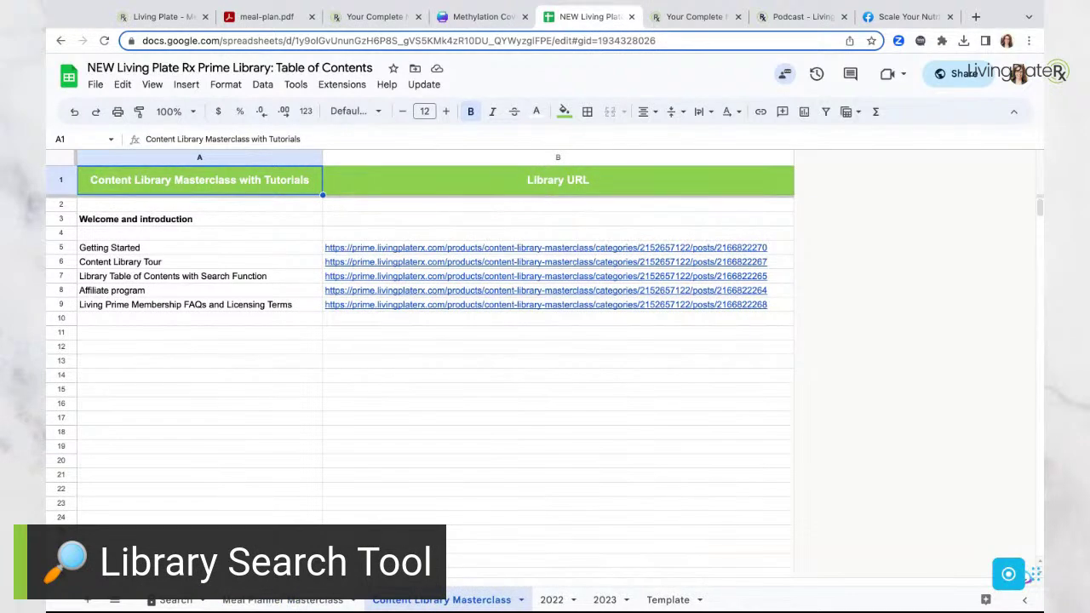
# Step: Open the library link for Consumer-facing Meal Planner Tutorials from the Meal Planner Masterclass sheet and look over its lesson page
pyautogui.click(283, 599)
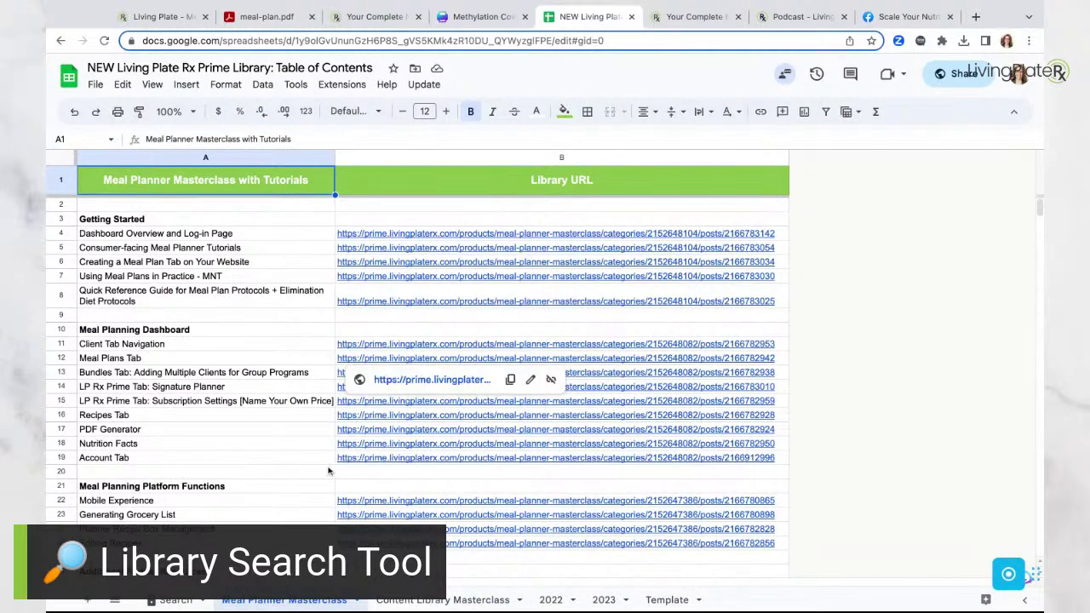
pyautogui.scroll(-3, 347, 423)
pyautogui.scroll(3, 348, 423)
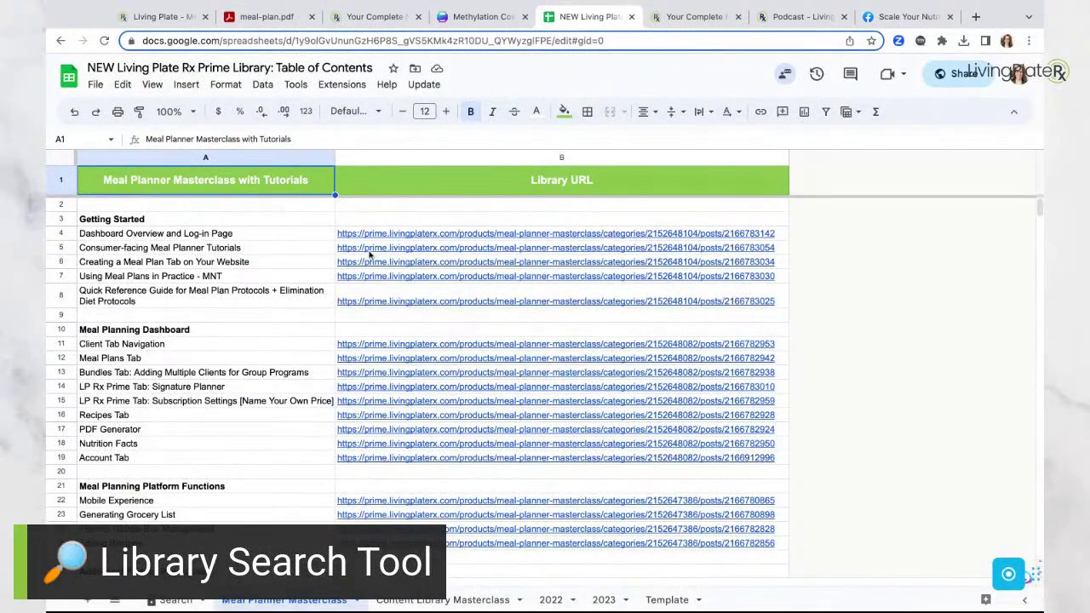
pyautogui.moveTo(371, 251)
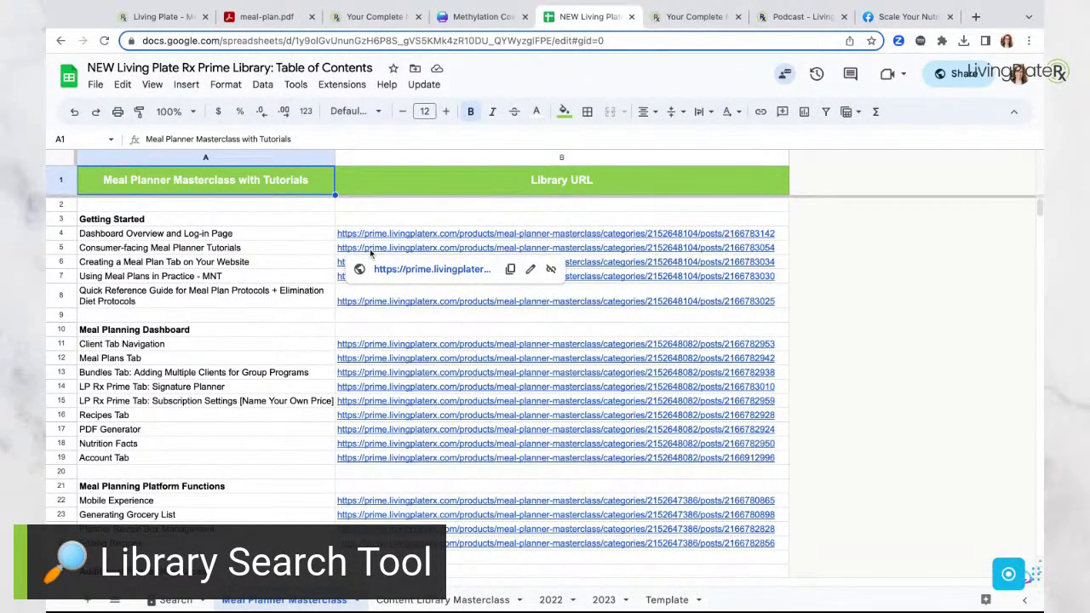
pyautogui.click(383, 269)
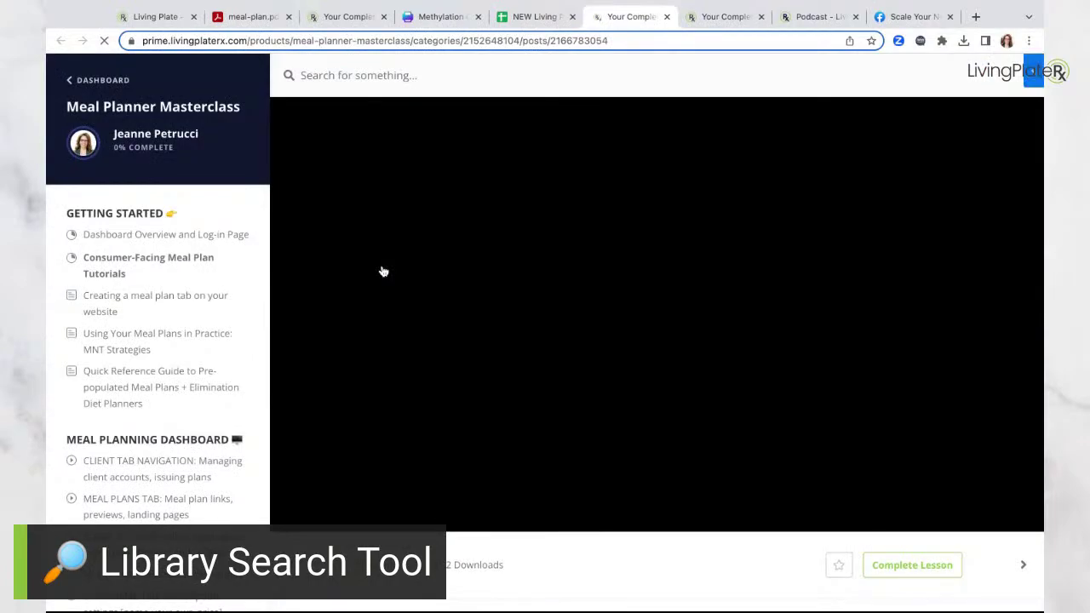
pyautogui.scroll(-1, 524, 331)
pyautogui.scroll(-10, 523, 326)
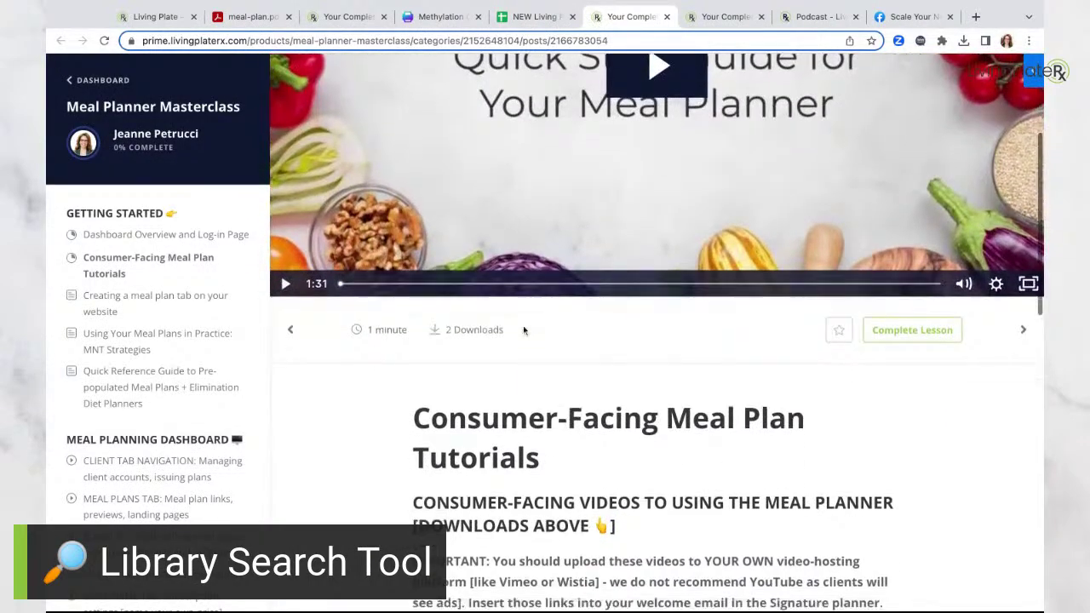
pyautogui.scroll(10, 523, 326)
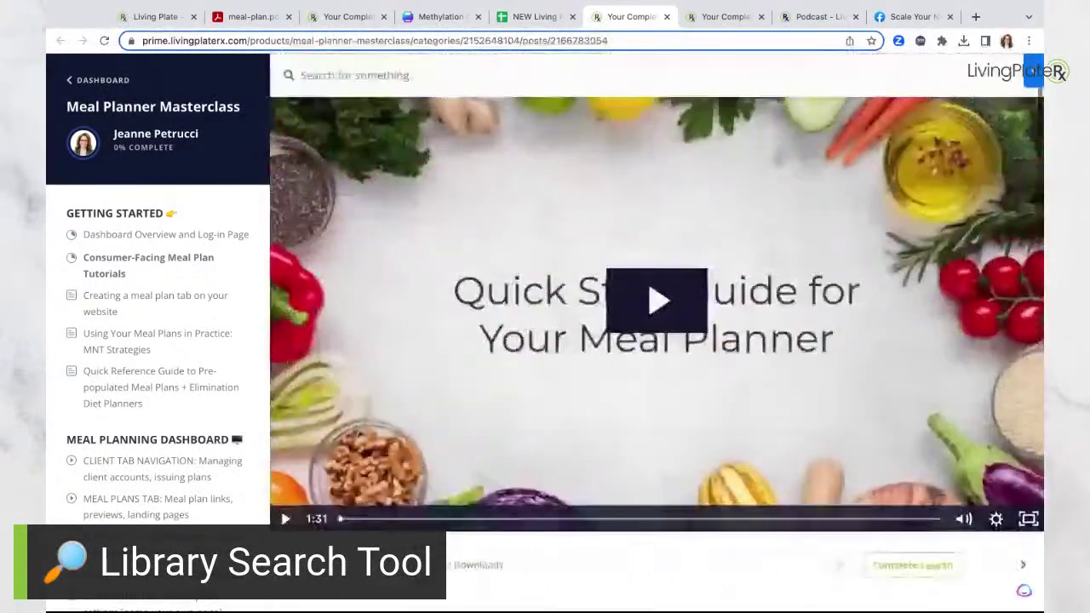
# Step: Return from the spreadsheet to the library home page and open the Meal Planner Masterclass content collection
pyautogui.click(529, 16)
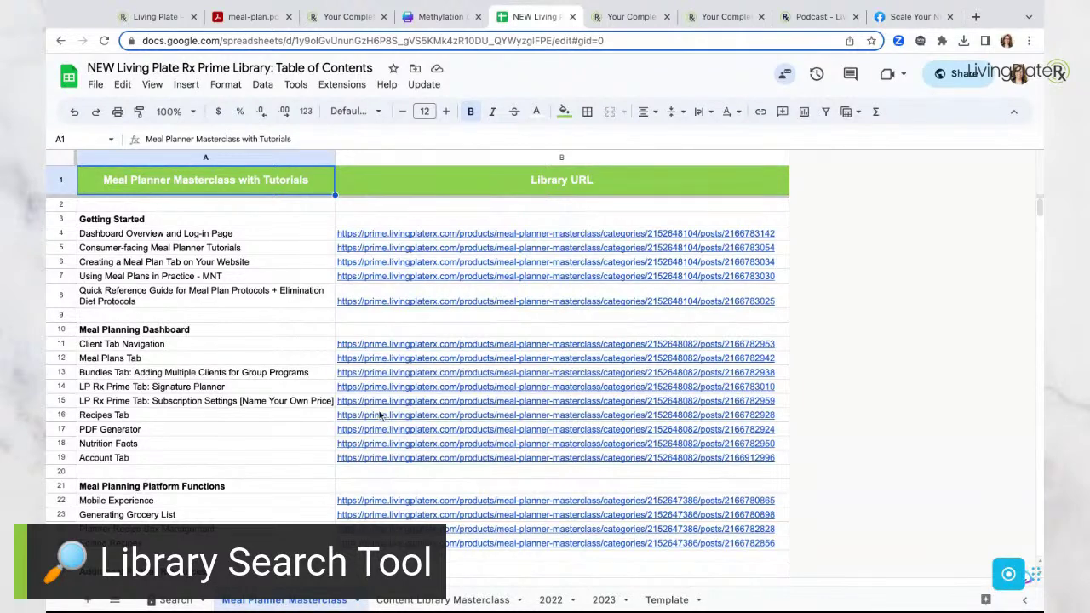
pyautogui.click(332, 19)
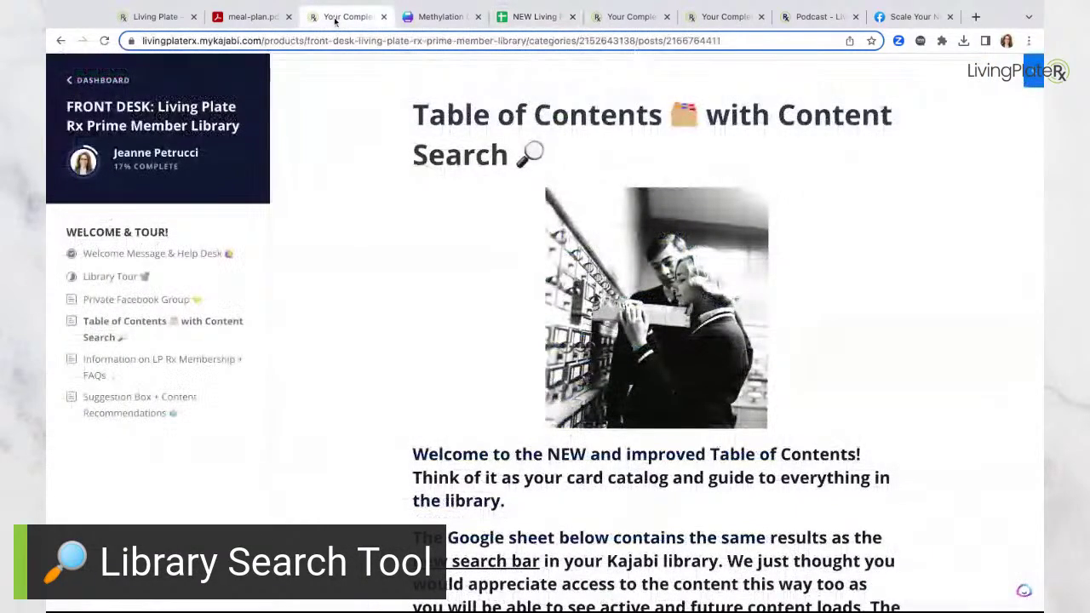
pyautogui.click(98, 80)
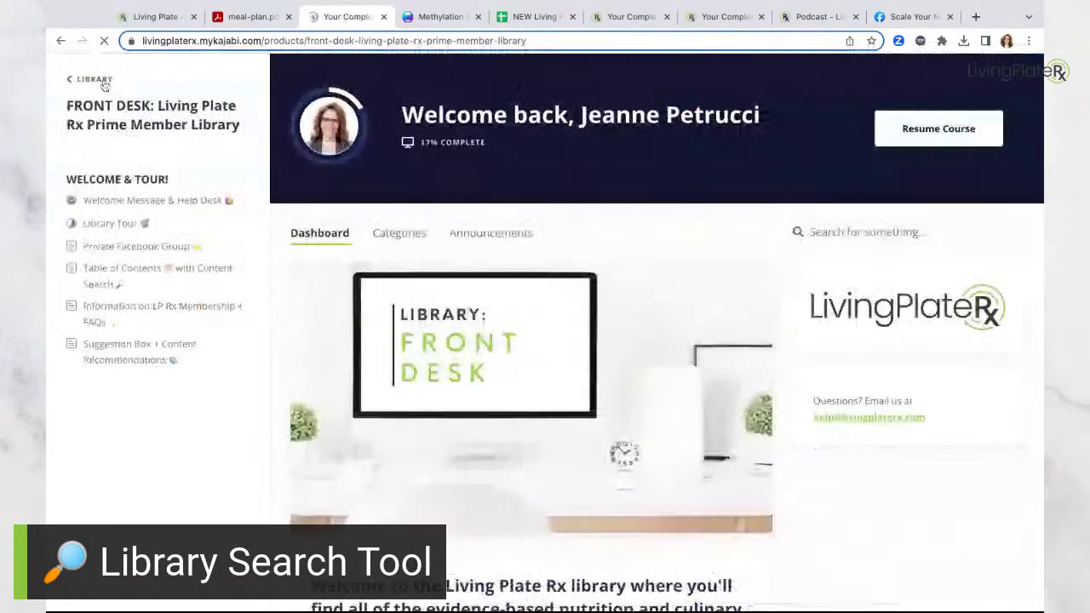
pyautogui.click(104, 85)
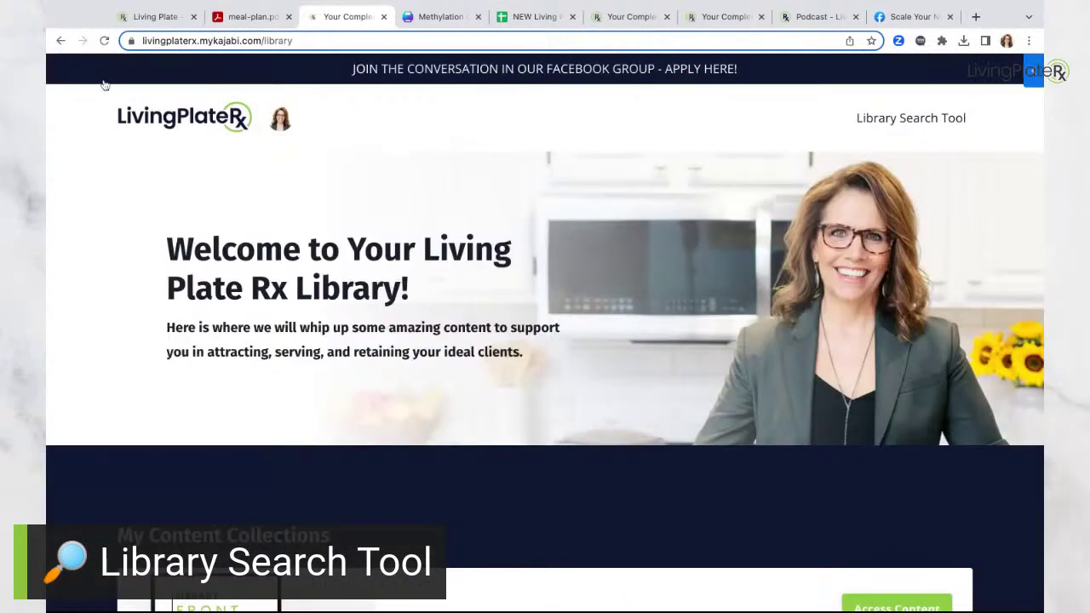
pyautogui.scroll(-5, 267, 297)
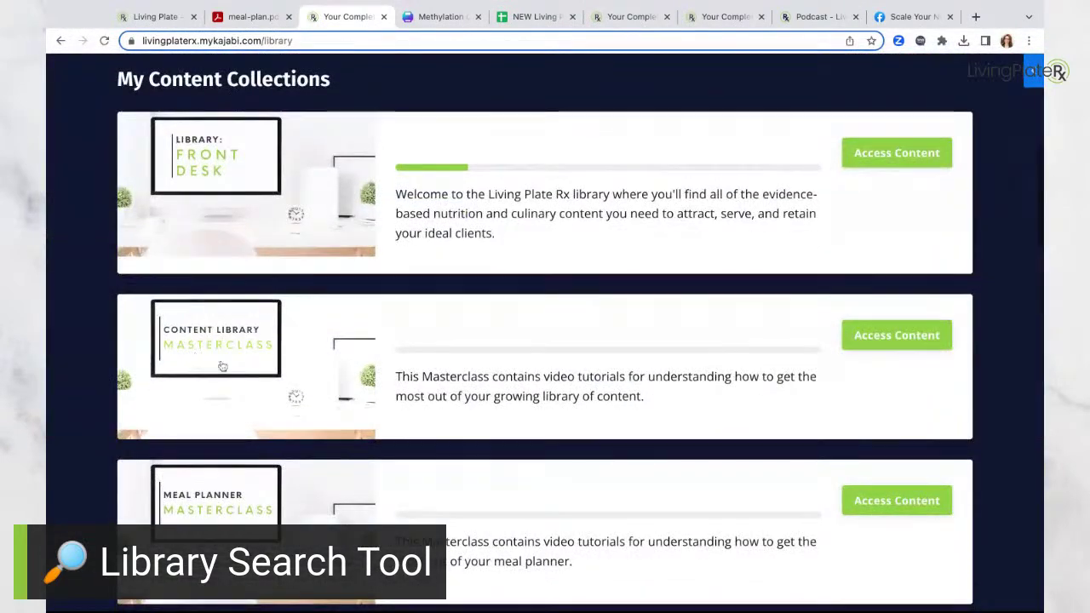
pyautogui.scroll(-1, 953, 497)
pyautogui.click(917, 469)
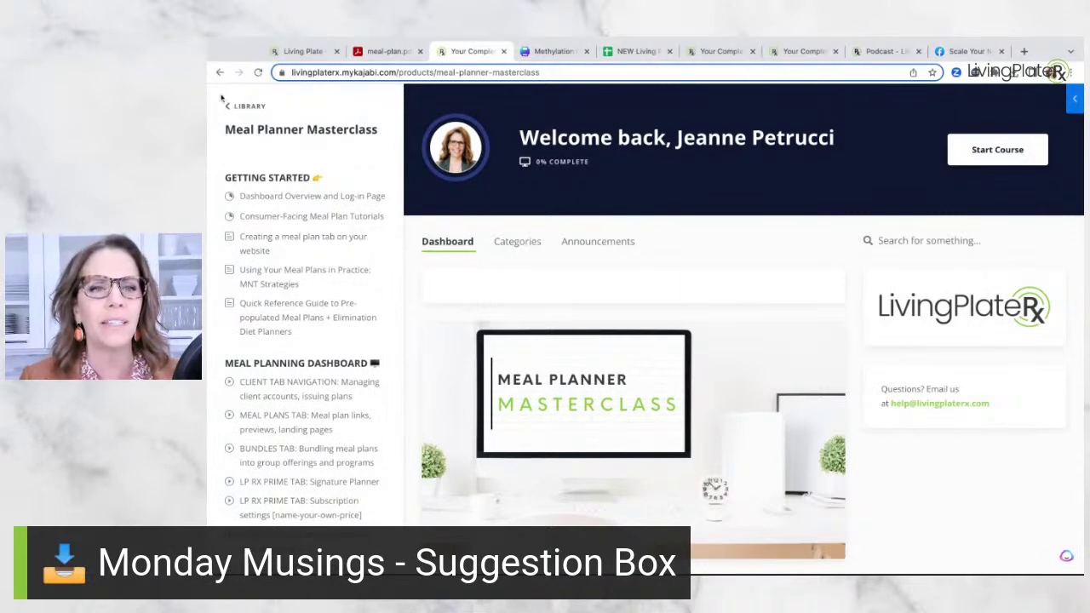
# Step: Go back to the library, open the Front Desk collection and view its Suggestion Box + Content Recommendations page
pyautogui.click(251, 108)
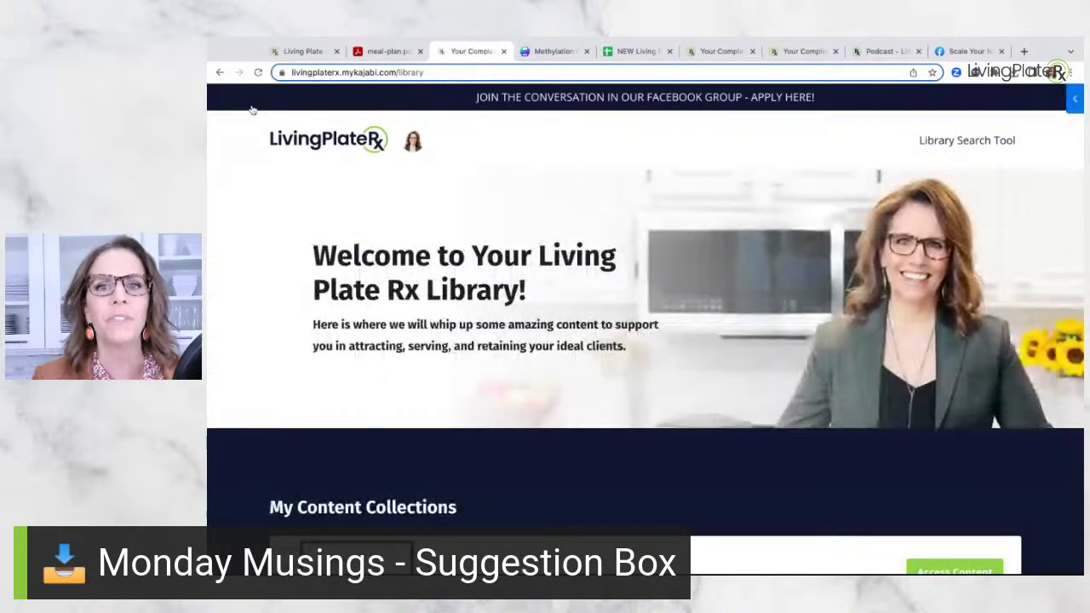
pyautogui.scroll(-3, 585, 309)
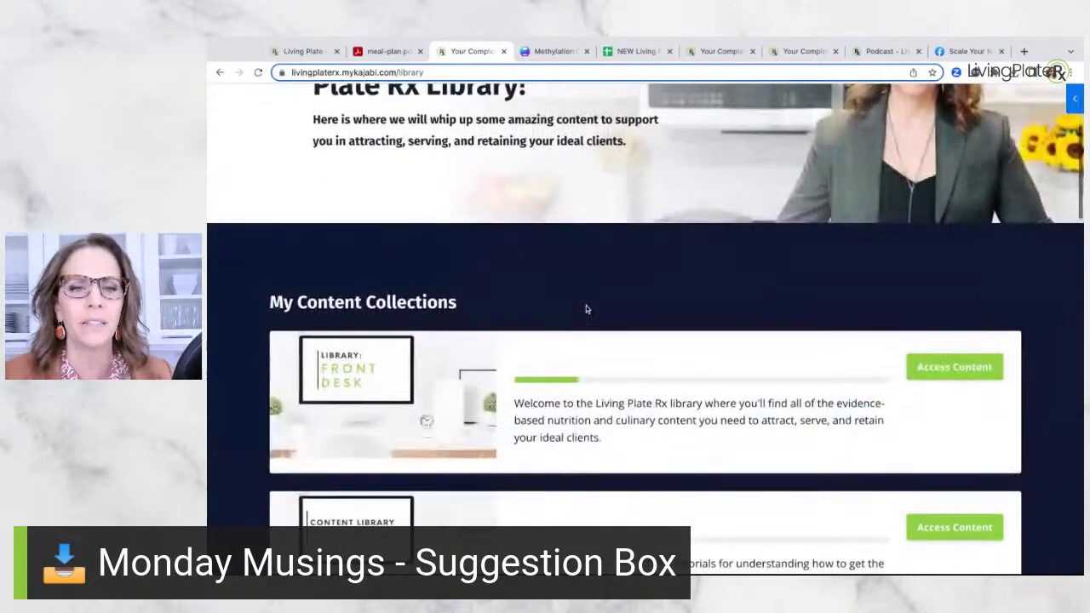
pyautogui.click(961, 368)
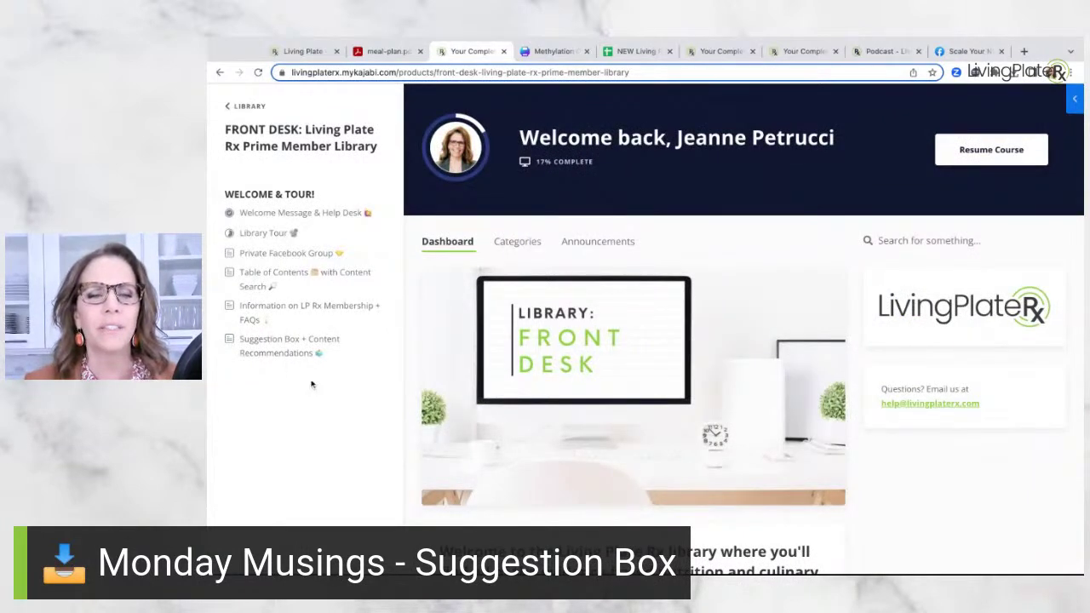
pyautogui.click(309, 341)
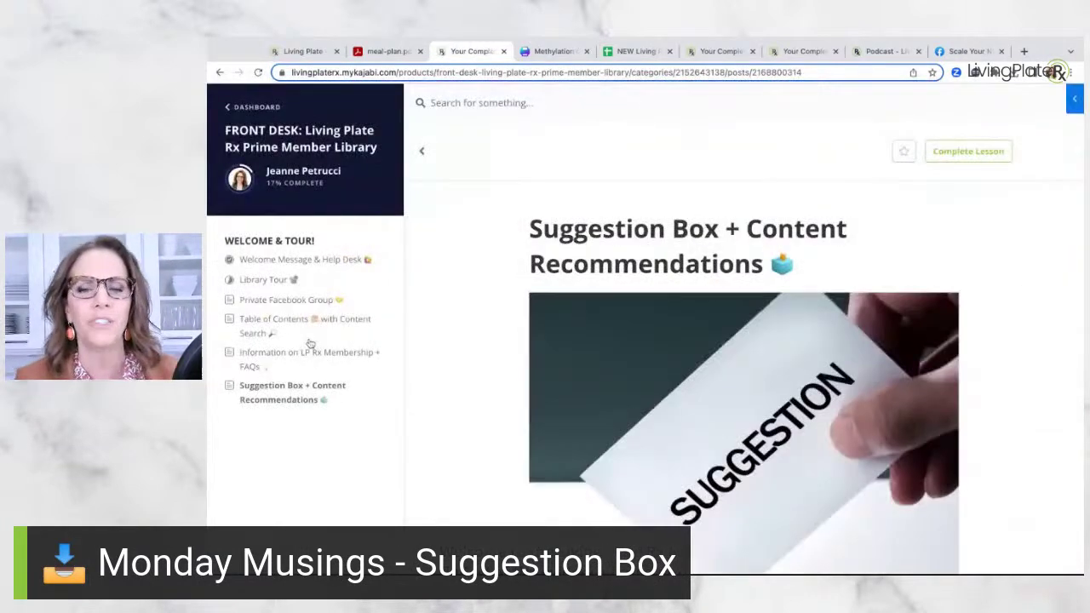
pyautogui.scroll(-4, 535, 411)
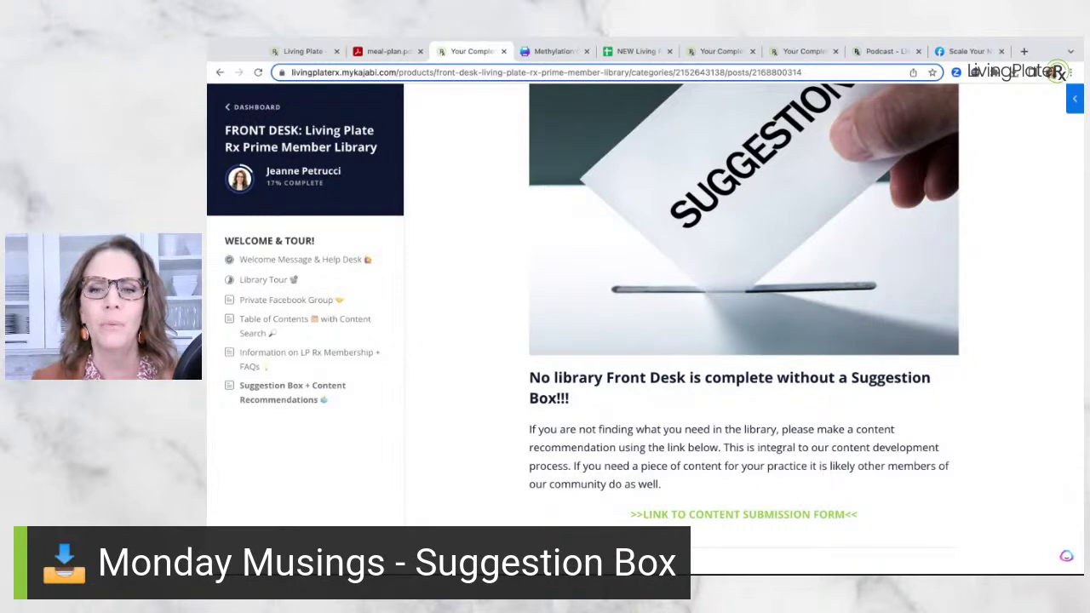
# Step: Open the content submission form, look through the Content Category options without choosing one, and close the form
pyautogui.click(820, 515)
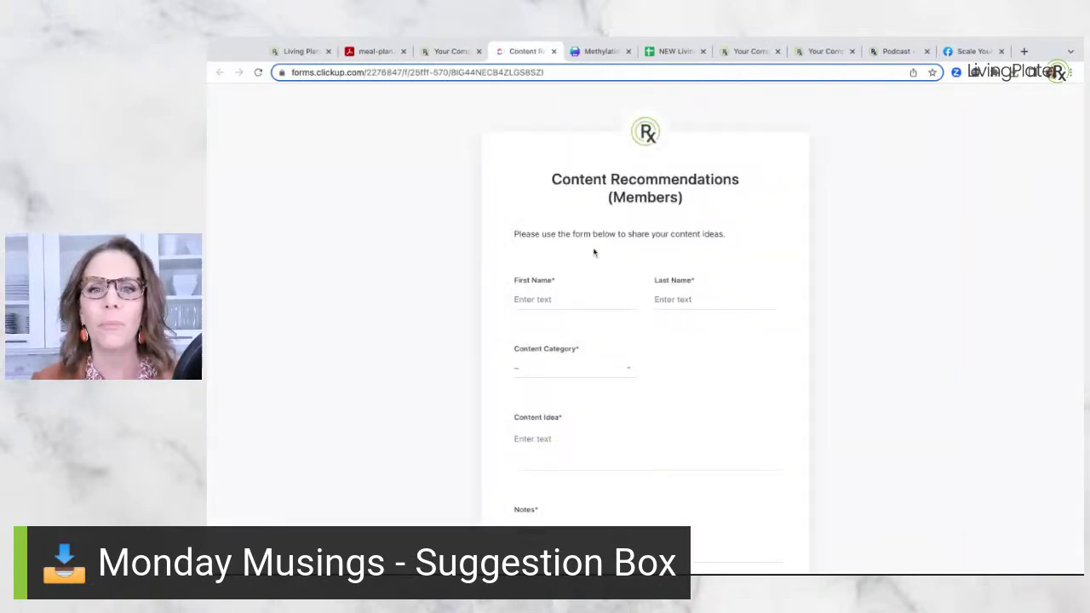
pyautogui.click(630, 371)
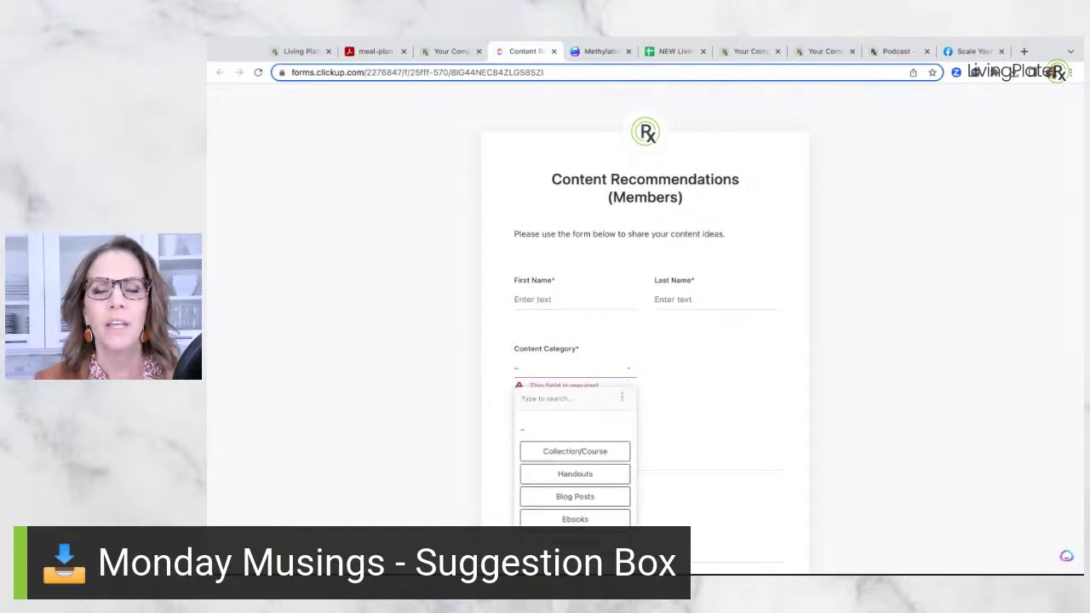
pyautogui.scroll(-5, 599, 386)
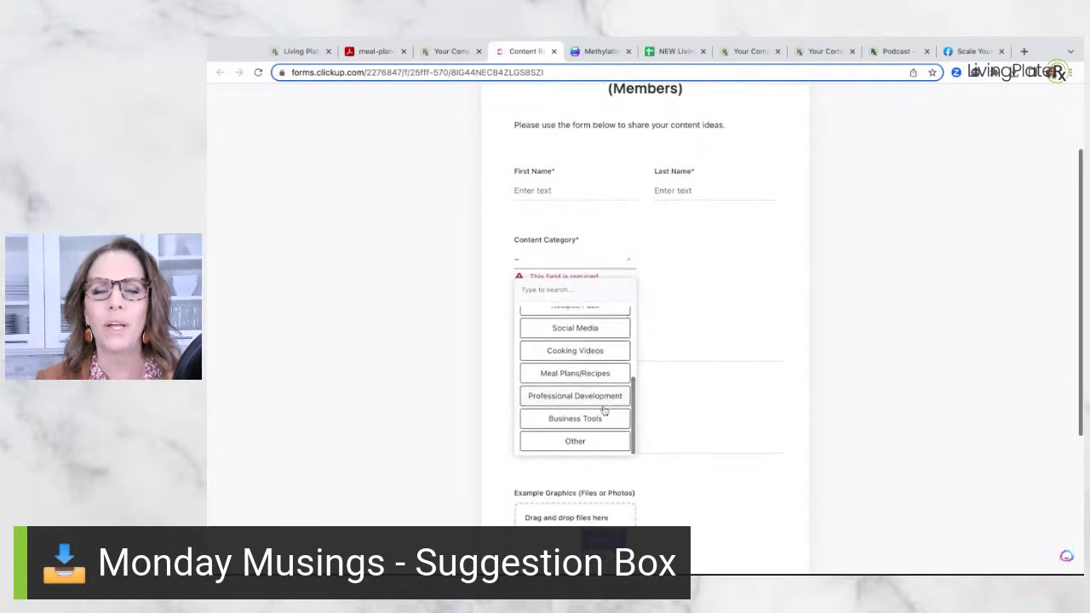
pyautogui.click(661, 316)
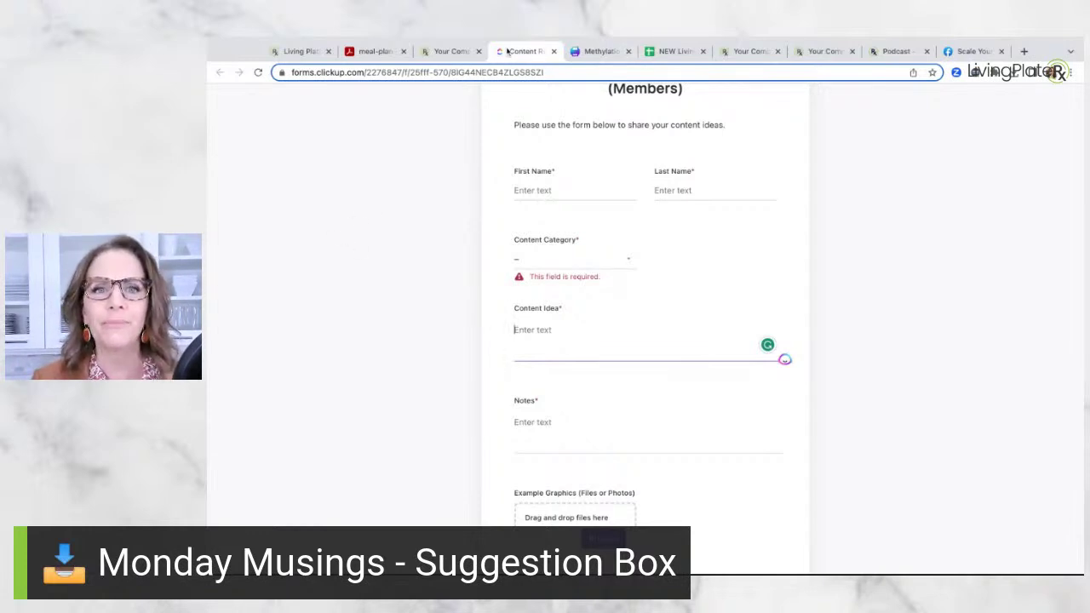
pyautogui.click(554, 52)
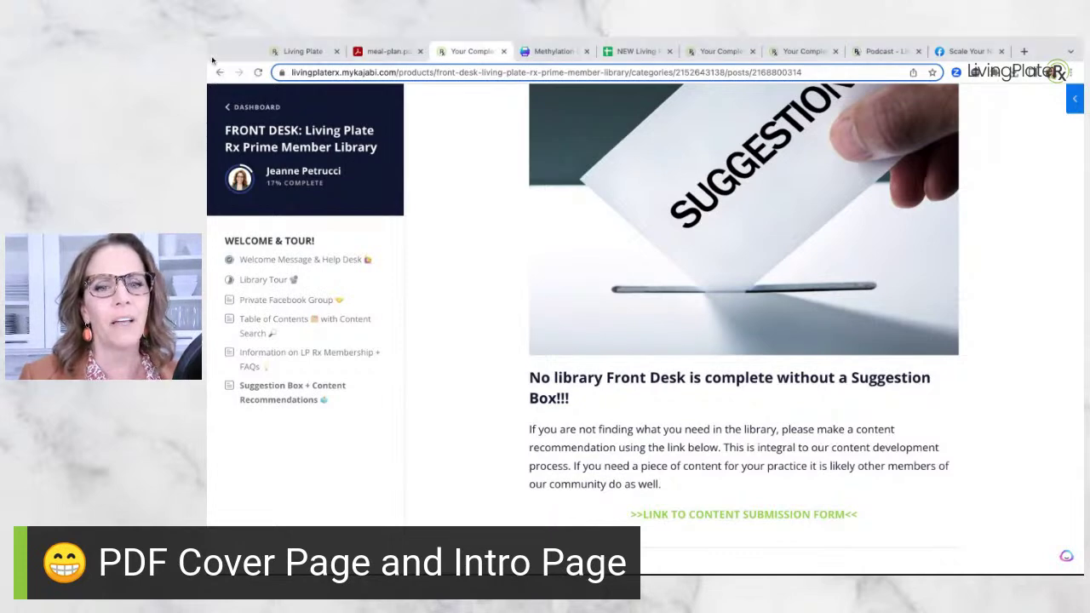
# Step: Go from the meal planner to the dashboard's LPRx Prime section and open the configuration of the Methylation Challenge signature plan
pyautogui.click(303, 52)
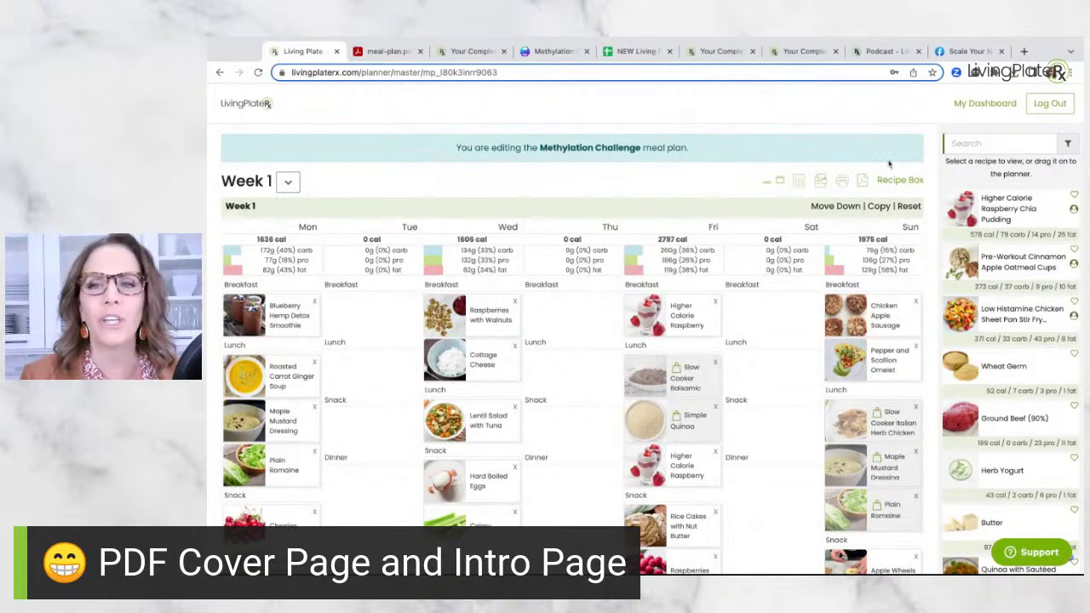
pyautogui.click(982, 105)
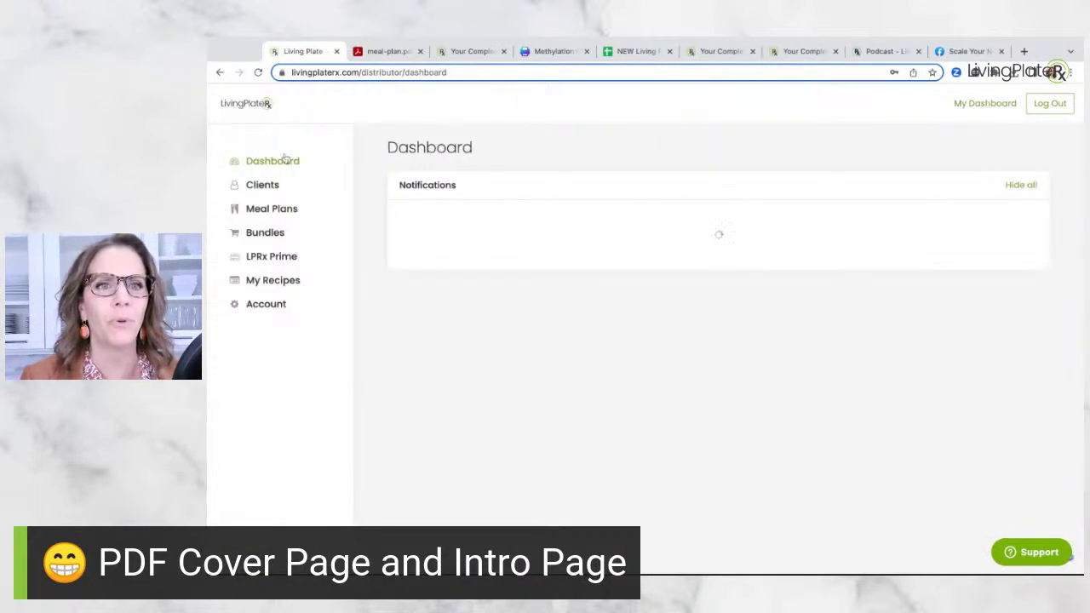
pyautogui.click(285, 258)
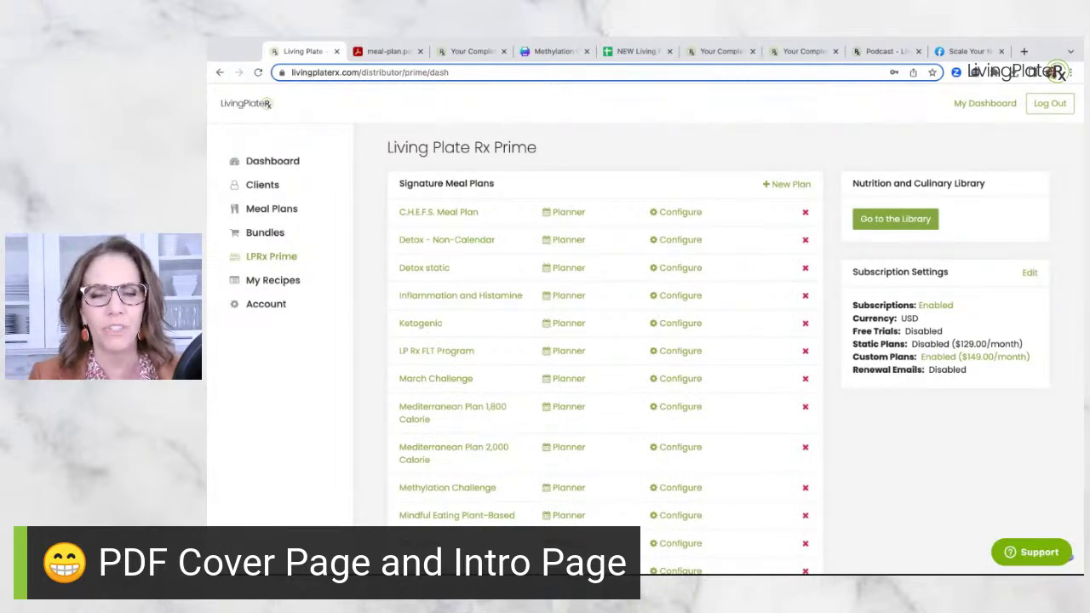
pyautogui.scroll(-2, 434, 383)
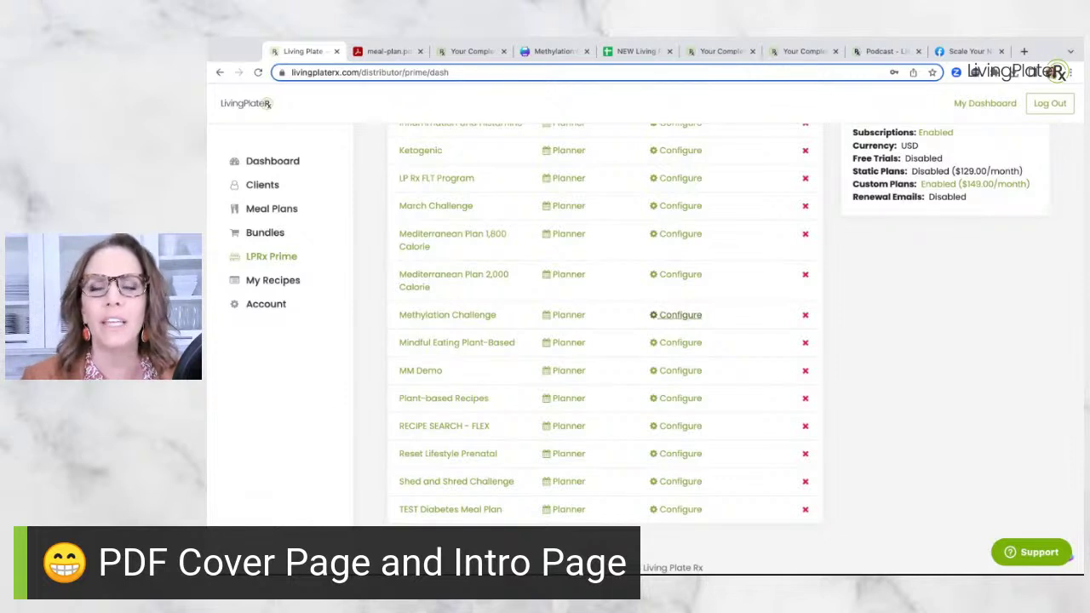
pyautogui.click(677, 315)
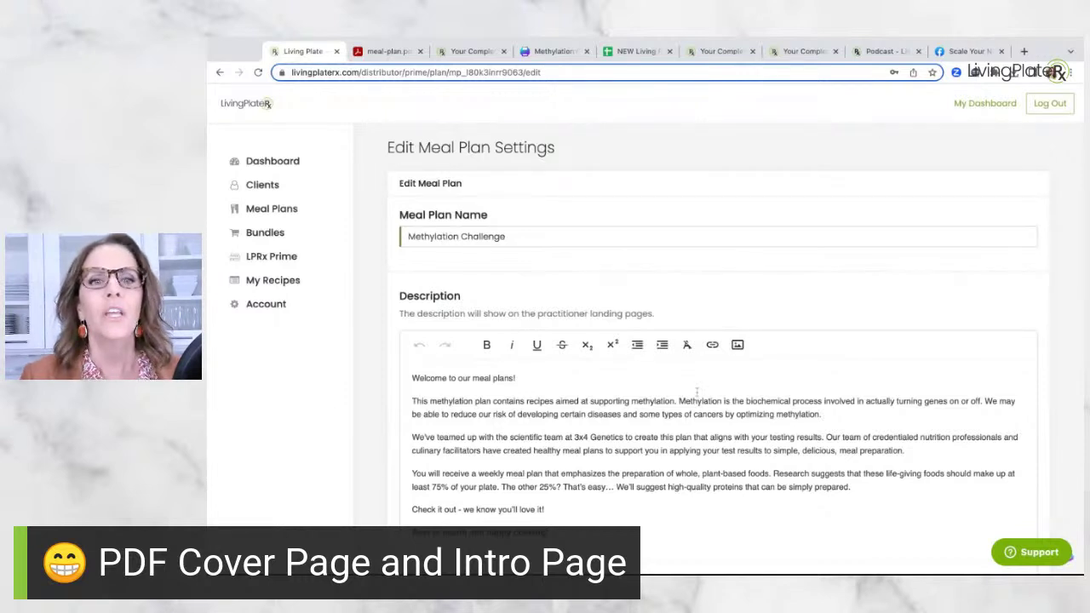
# Step: Look through the Methylation Challenge meal plan settings, from the description and welcome email down to the PDF Settings
pyautogui.scroll(-1, 697, 391)
pyautogui.scroll(1, 696, 391)
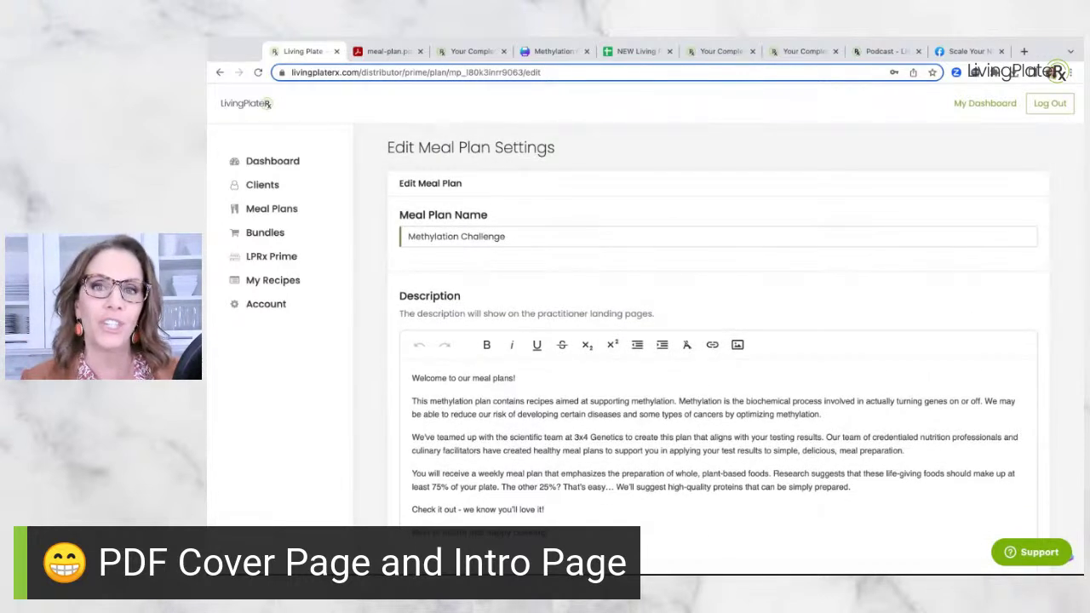
pyautogui.scroll(-4, 697, 390)
pyautogui.scroll(-12, 697, 391)
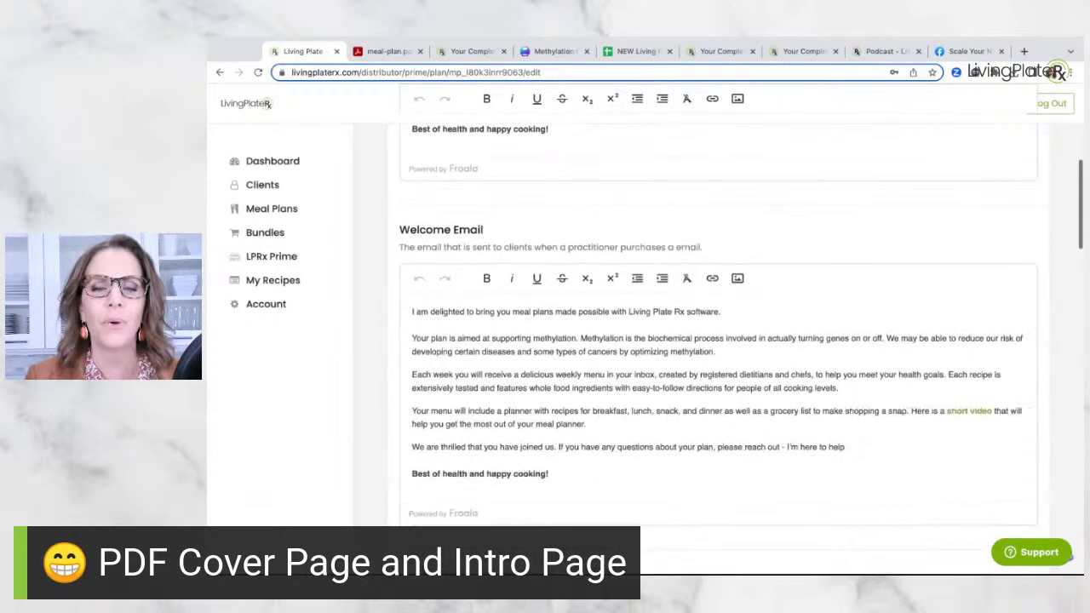
pyautogui.scroll(-10, 697, 391)
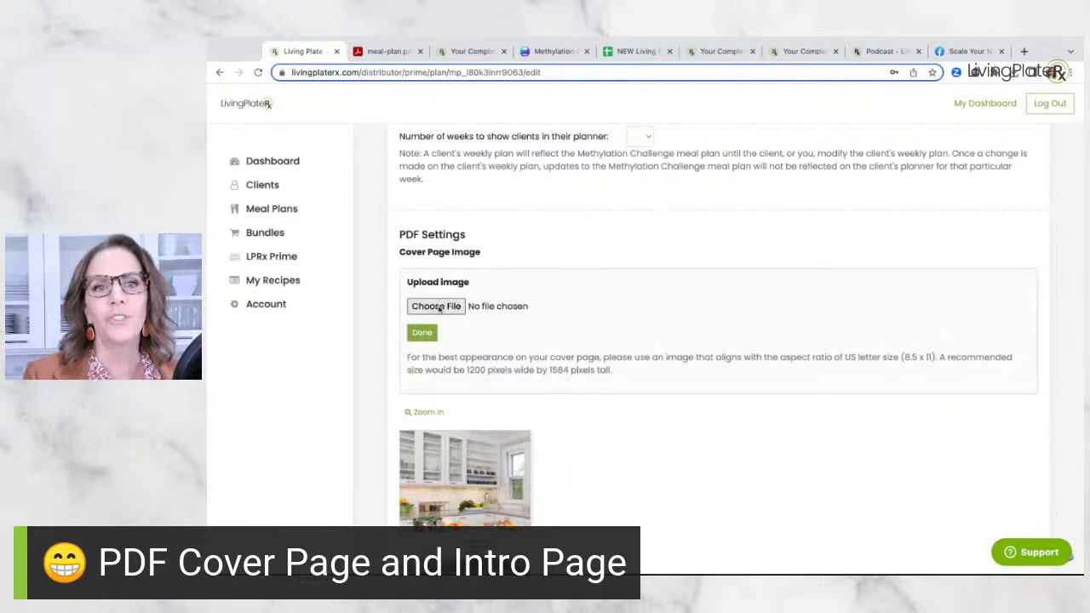
# Step: Show the file selection for the PDF cover page image, cancel it, and close the upload section to view the cover page options
pyautogui.click(439, 309)
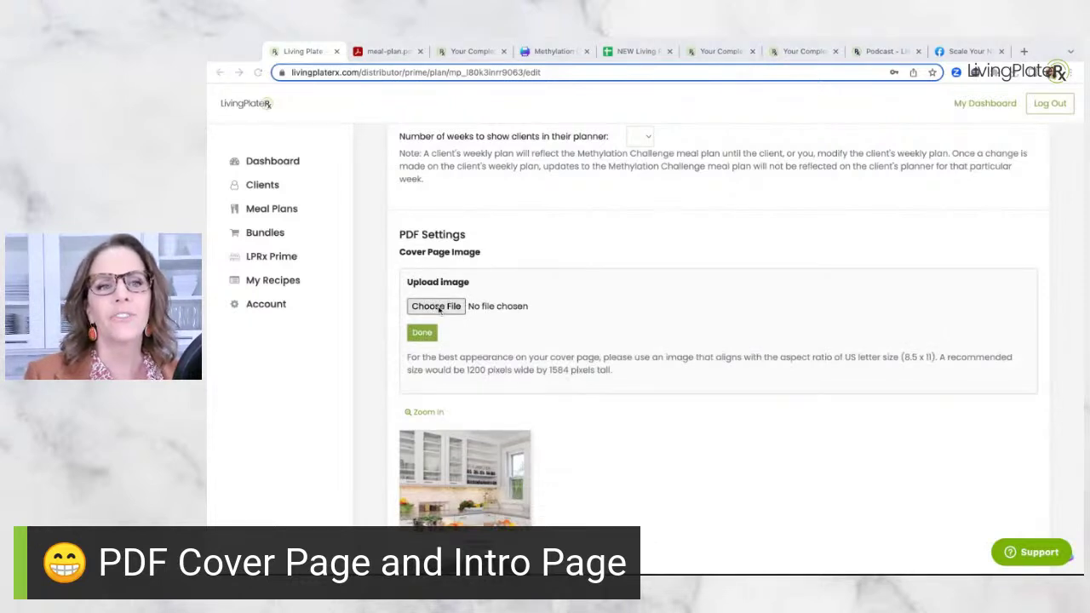
pyautogui.press('Escape')
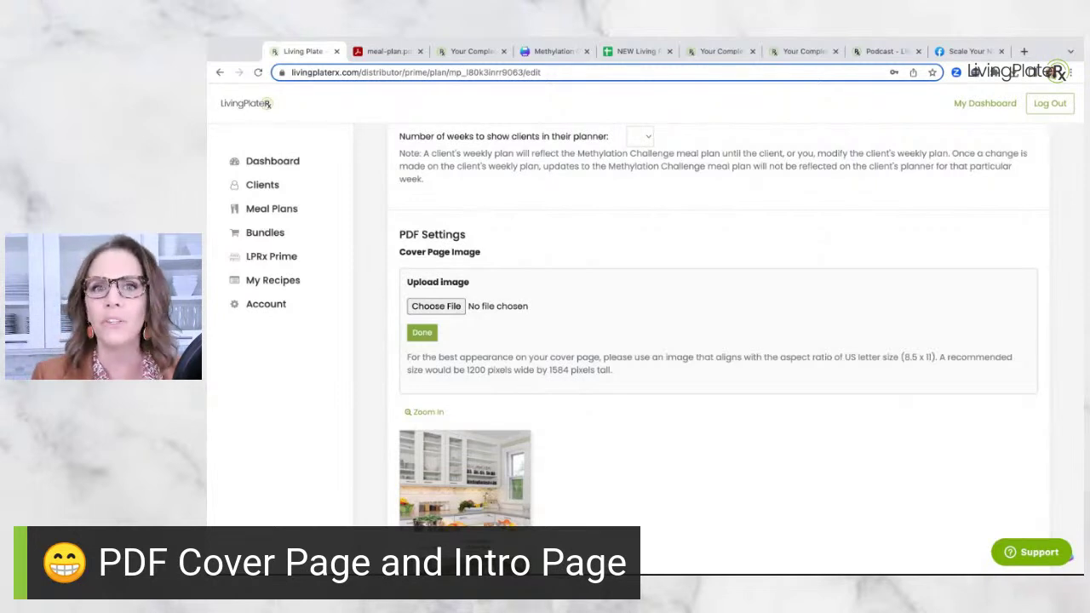
pyautogui.scroll(-3, 773, 361)
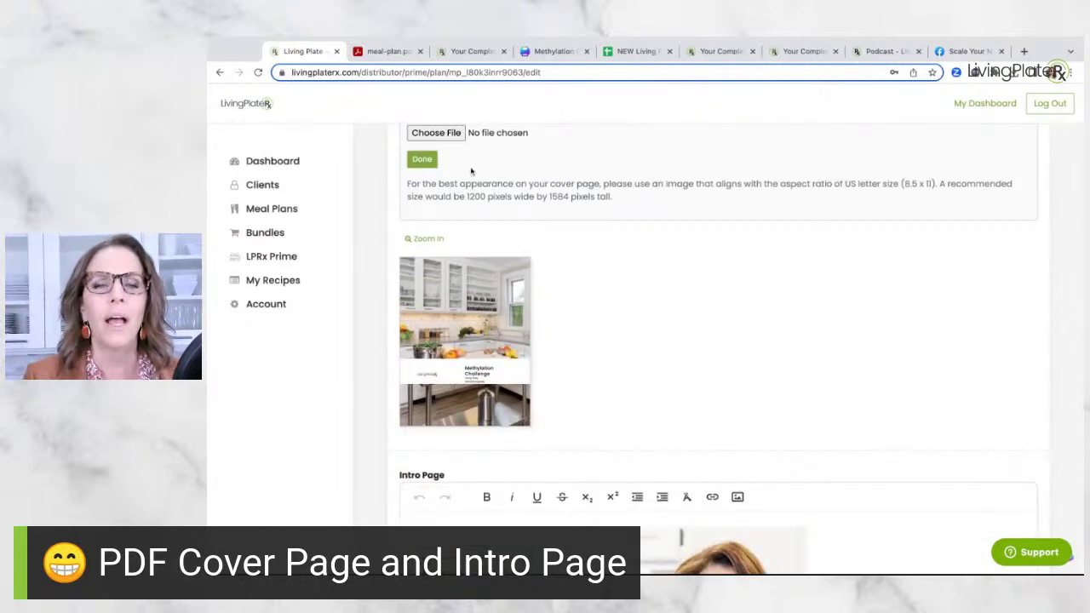
pyautogui.click(423, 160)
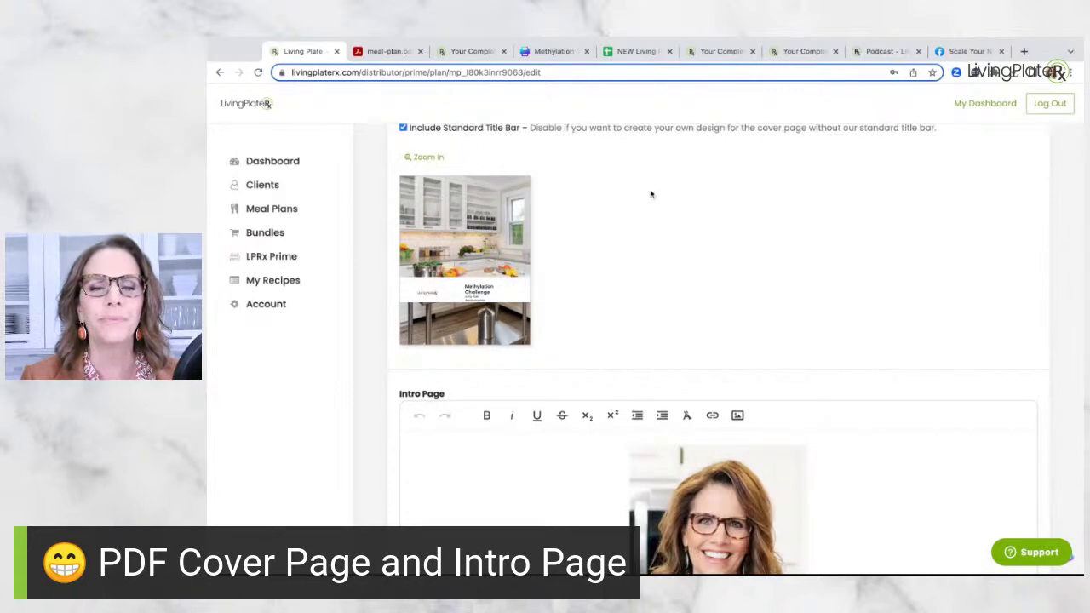
pyautogui.scroll(2, 650, 194)
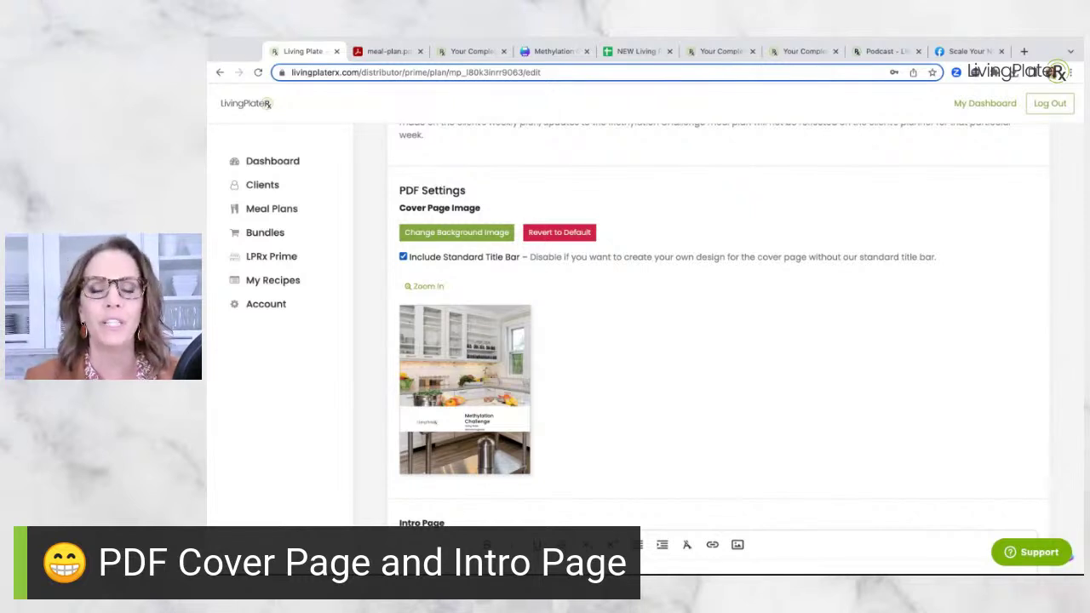
# Step: Look through the Methylation Challenge plan's Intro Page editor, with its photo, and highlight the welcome text without changing it
pyautogui.scroll(-2, 455, 253)
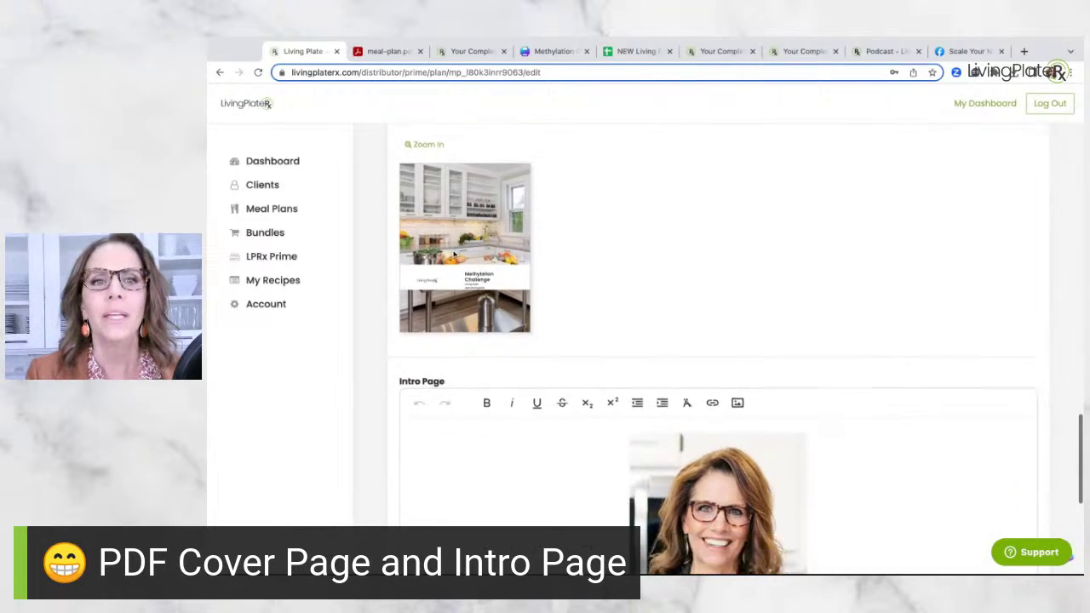
pyautogui.scroll(1, 455, 253)
pyautogui.scroll(-2, 455, 254)
pyautogui.scroll(-3, 718, 341)
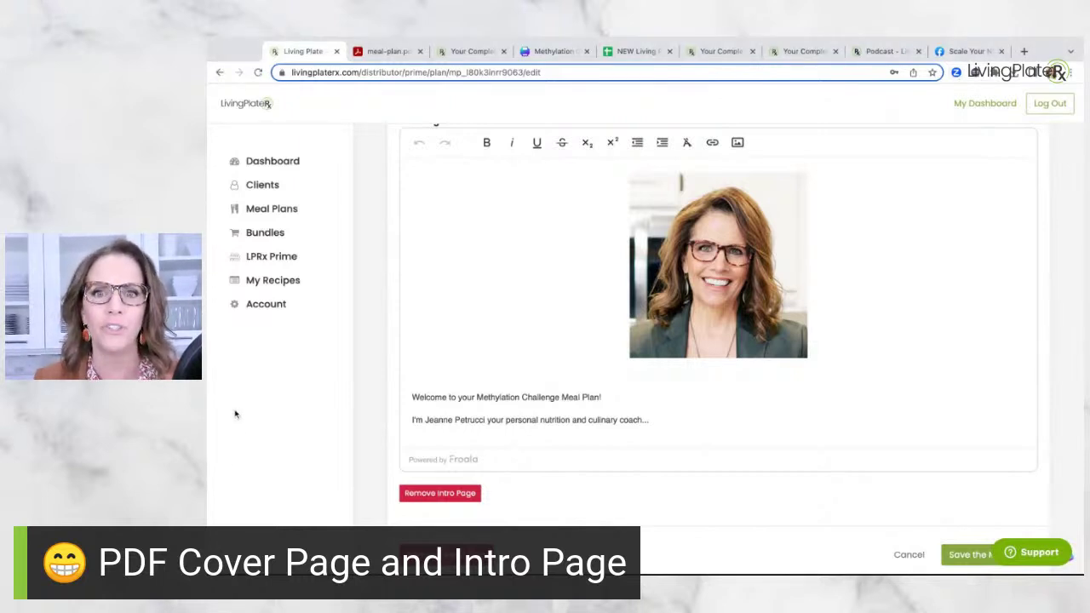
pyautogui.scroll(1, 590, 397)
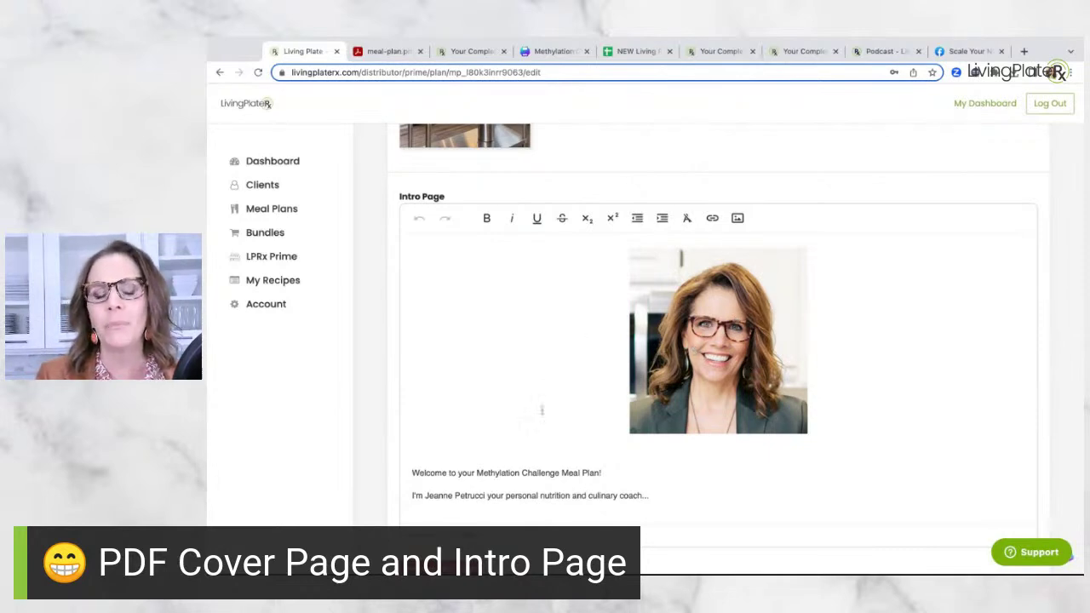
pyautogui.scroll(-2, 542, 410)
pyautogui.moveTo(410, 372); pyautogui.dragTo(1034, 416)
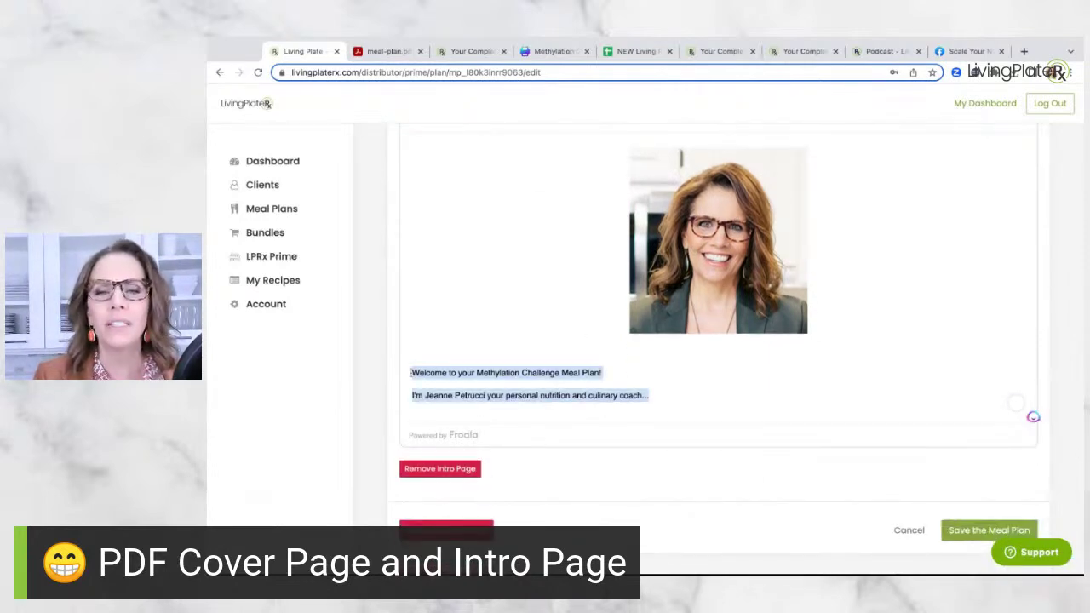
pyautogui.click(703, 385)
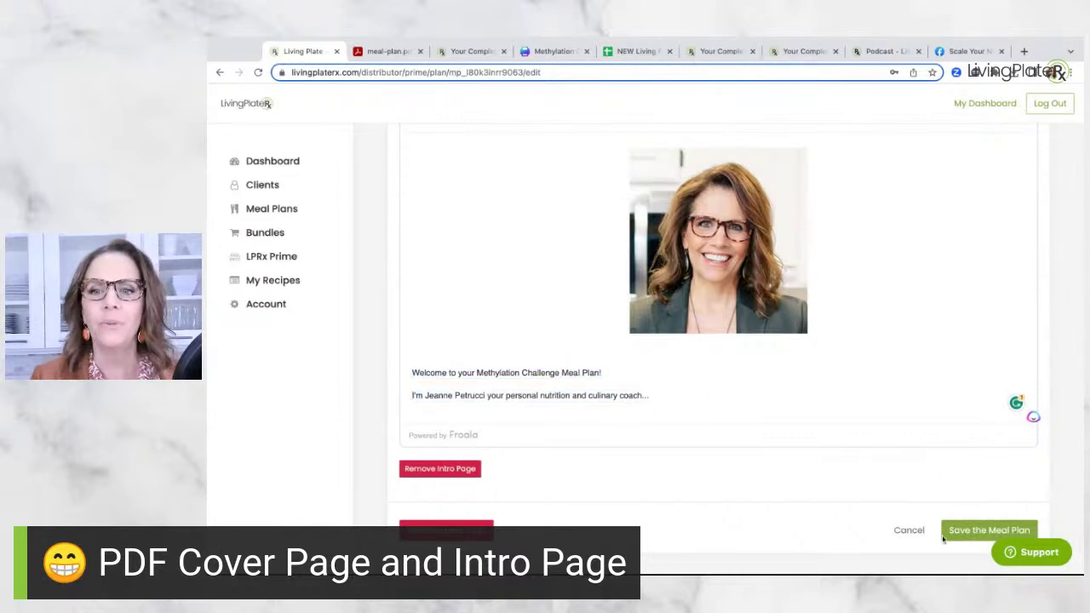
# Step: Highlight the calendar type warning in the plan's Options section and review the cover page and Intro Page settings again
pyautogui.scroll(5, 703, 338)
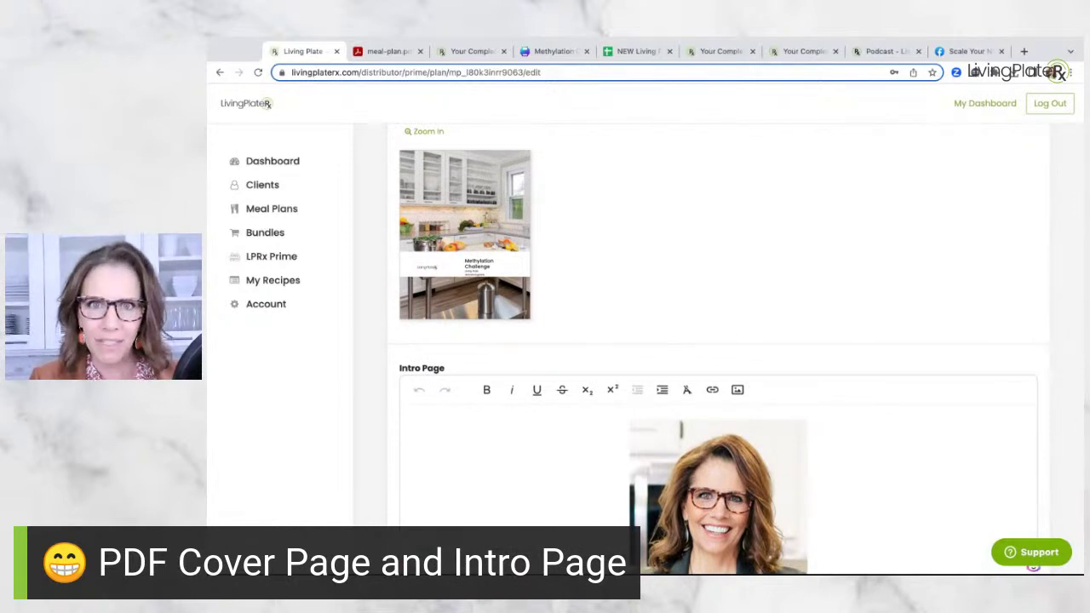
pyautogui.scroll(4, 715, 332)
pyautogui.scroll(6, 715, 341)
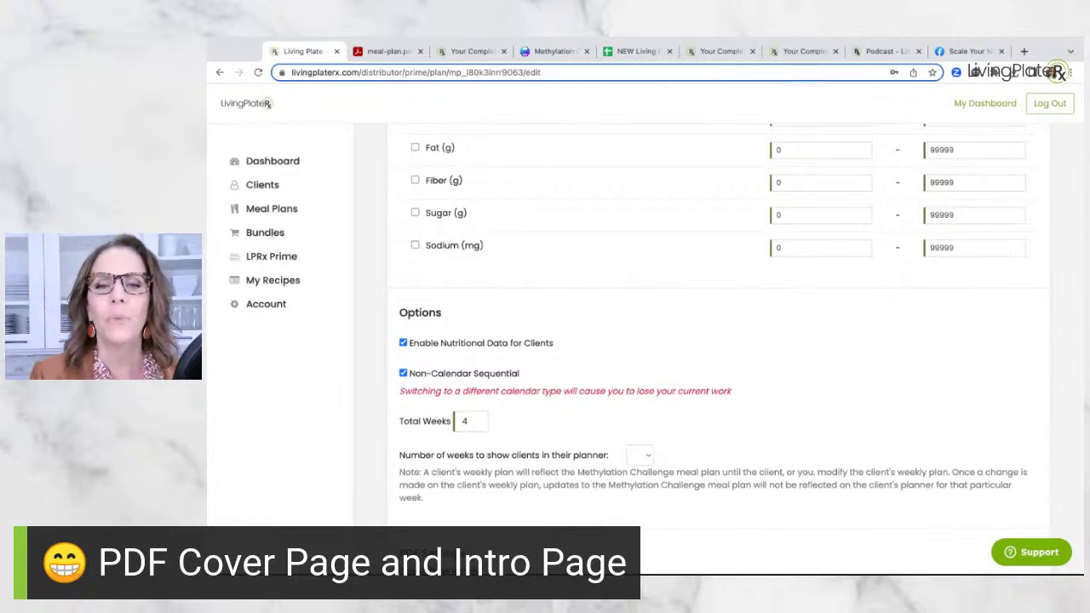
pyautogui.moveTo(733, 390); pyautogui.dragTo(399, 394)
pyautogui.scroll(-2, 753, 358)
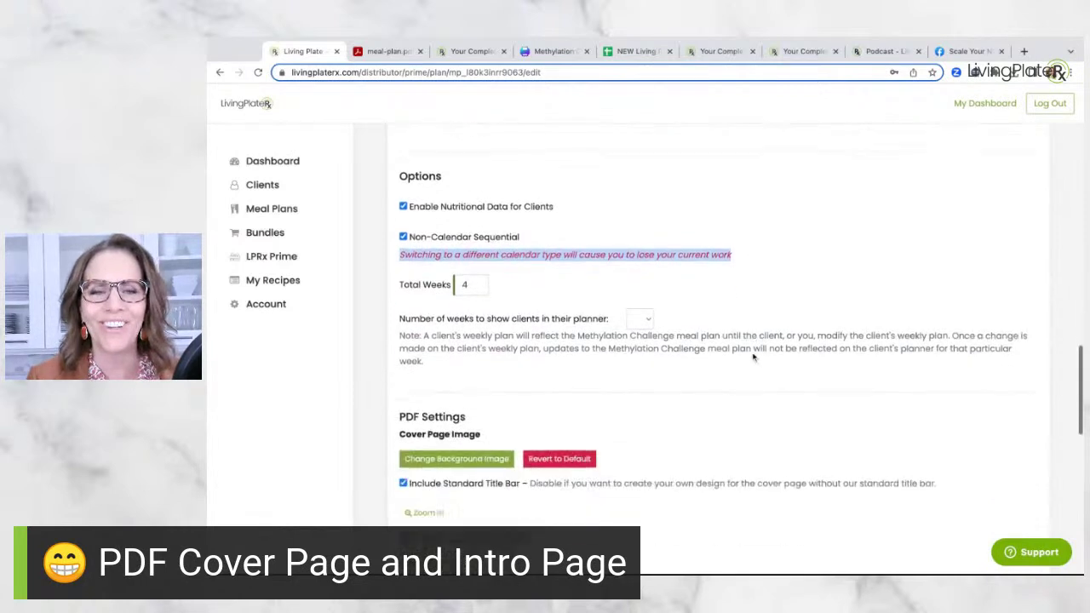
pyautogui.scroll(-5, 753, 358)
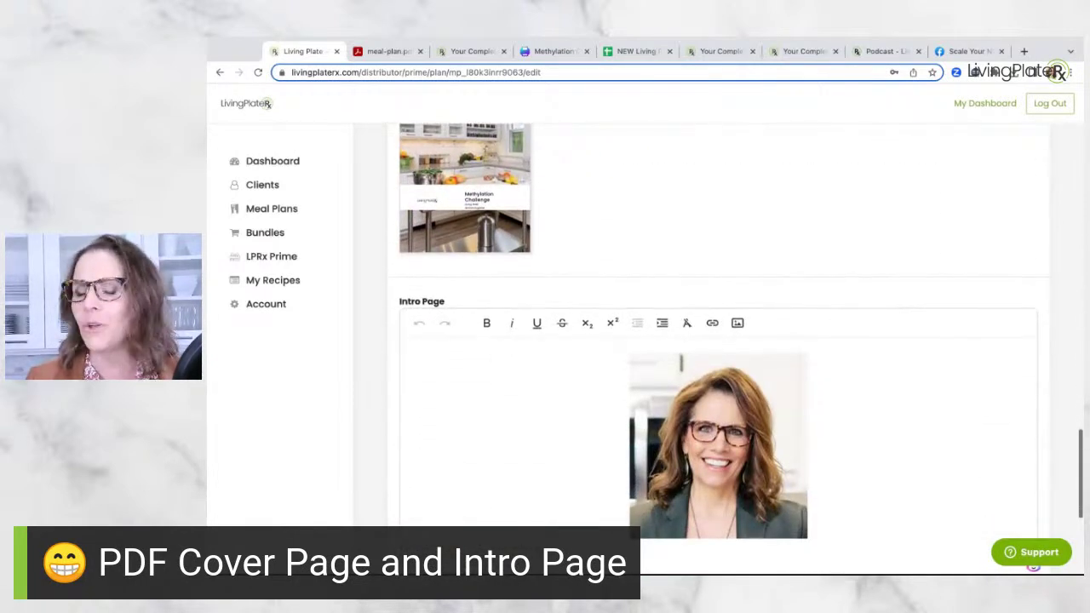
pyautogui.scroll(-3, 753, 357)
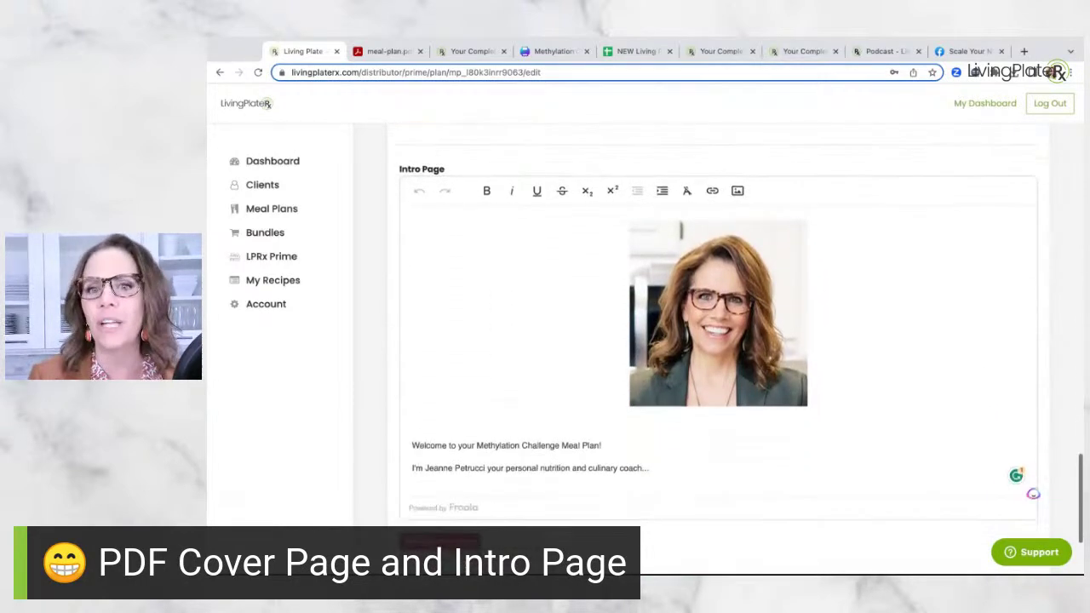
pyautogui.scroll(4, 718, 341)
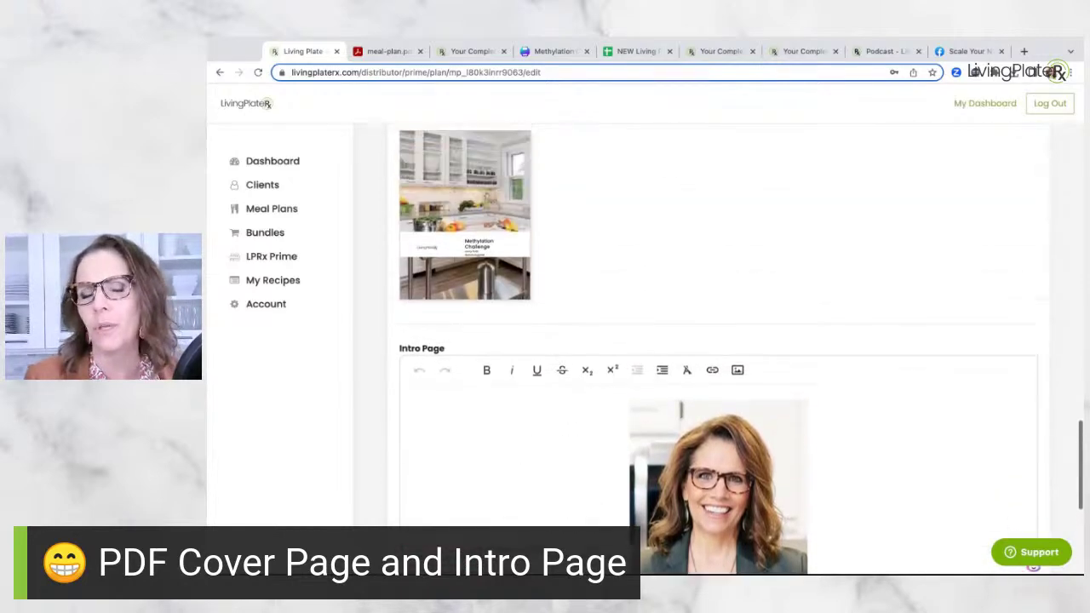
pyautogui.scroll(4, 718, 341)
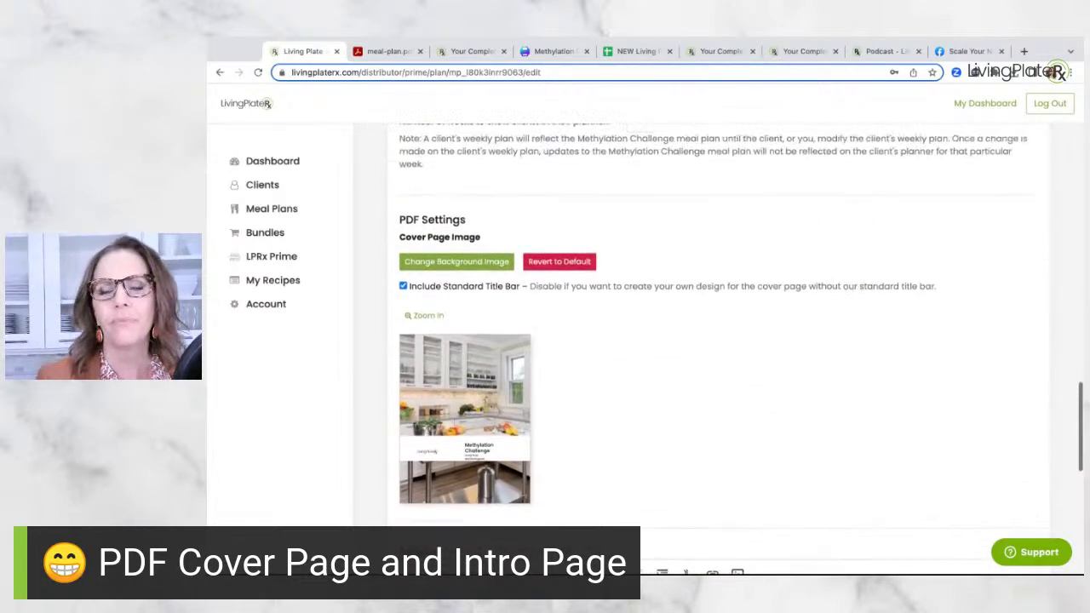
# Step: Take a brief look at the meal-plan PDF, return to the settings, and save the Methylation Challenge meal plan
pyautogui.scroll(8, 798, 540)
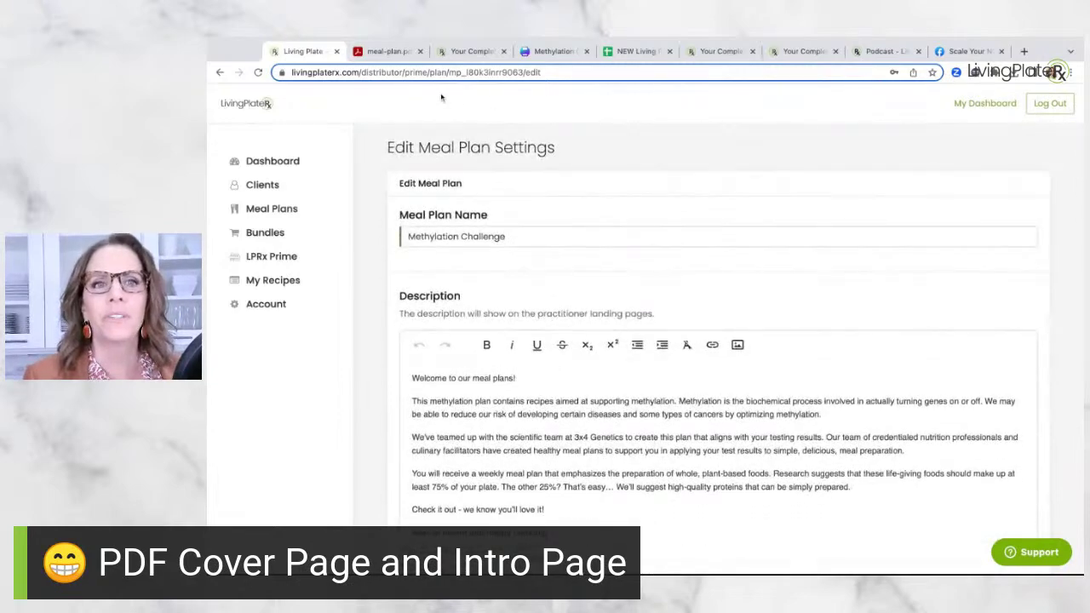
pyautogui.click(383, 52)
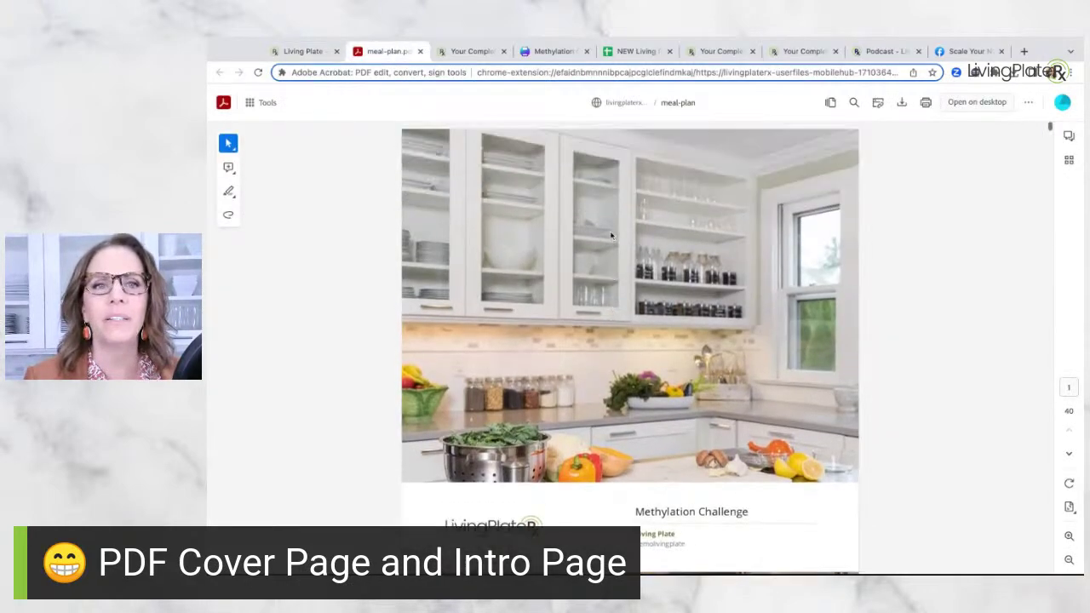
pyautogui.click(286, 48)
pyautogui.scroll(-3, 400, 170)
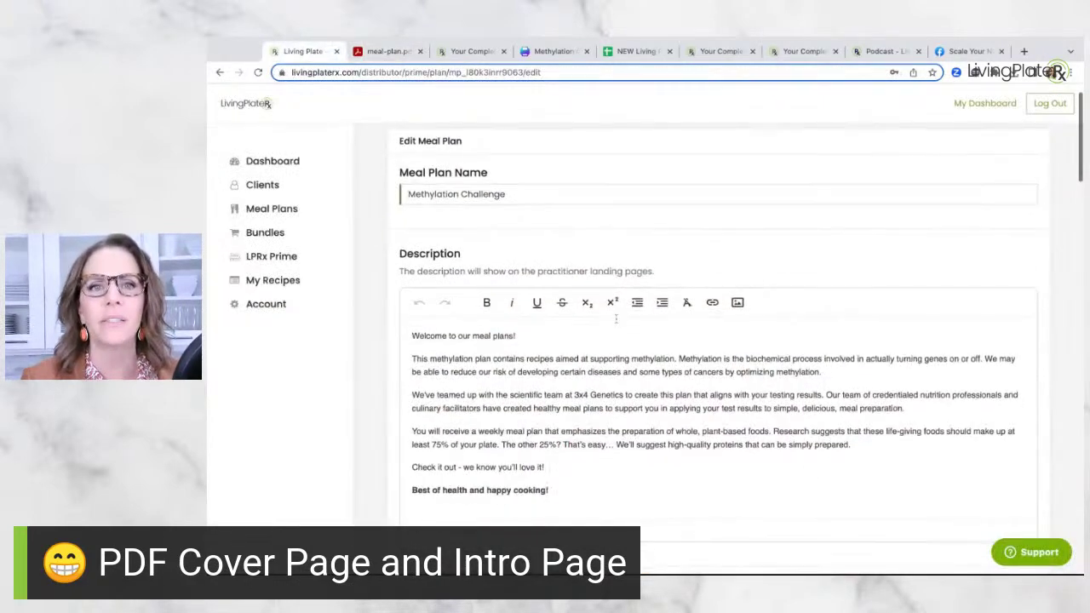
pyautogui.scroll(-5, 611, 358)
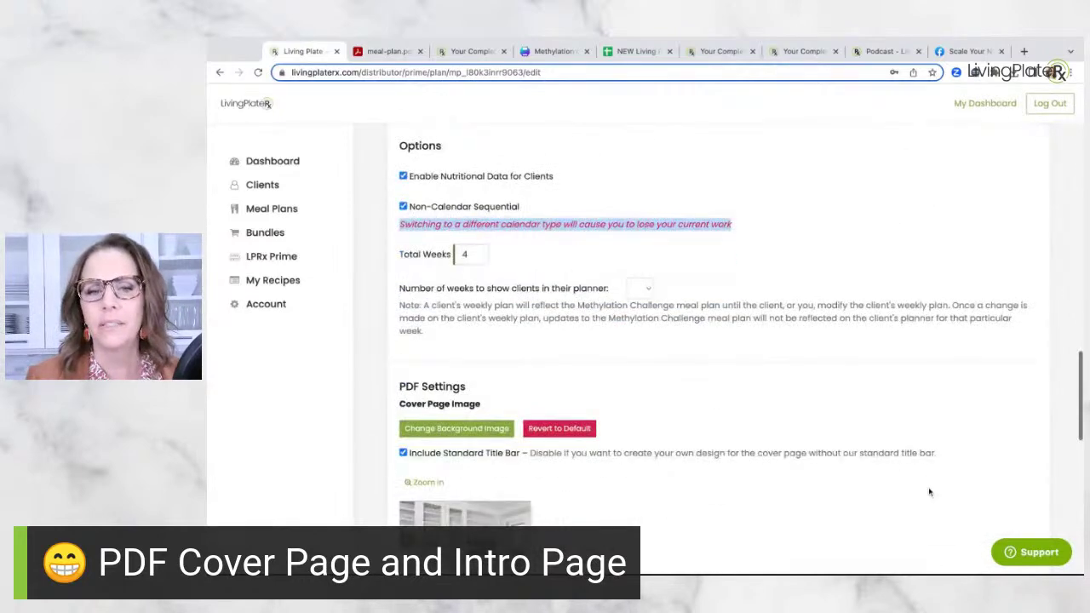
pyautogui.scroll(-5, 926, 494)
pyautogui.click(1000, 445)
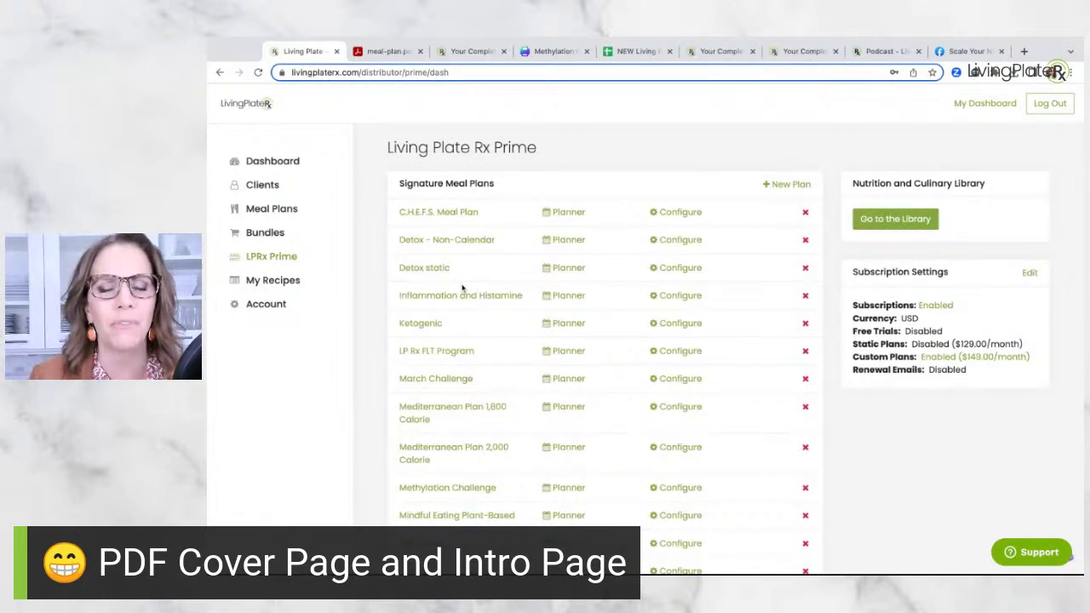
# Step: Open the Methylation Challenge planner, show the Generate PDF options for one week from Week 1, and go to the meal-plan PDF
pyautogui.scroll(-1, 462, 289)
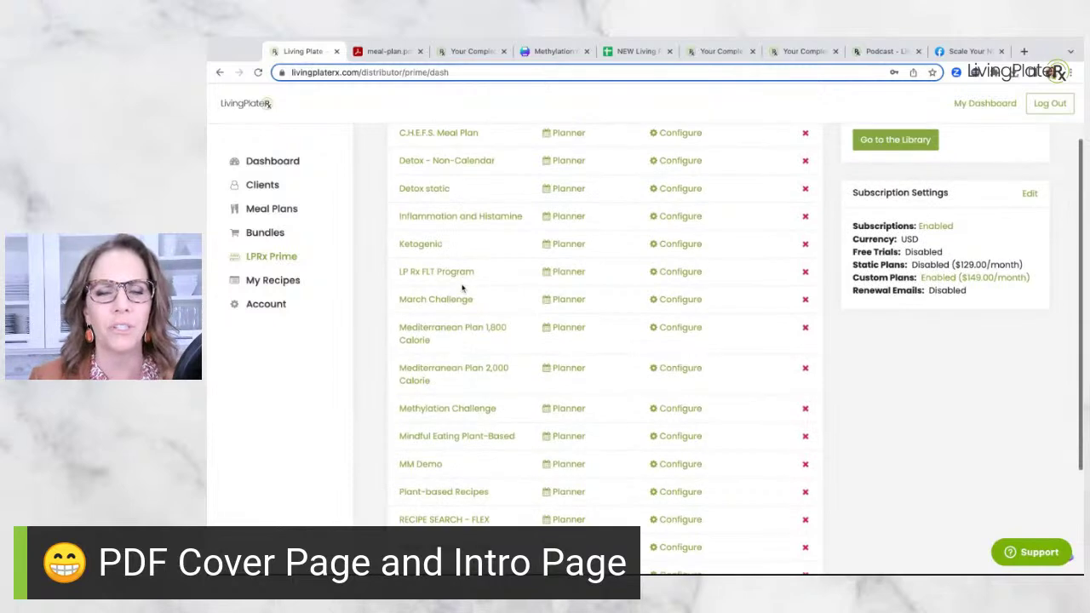
pyautogui.click(568, 409)
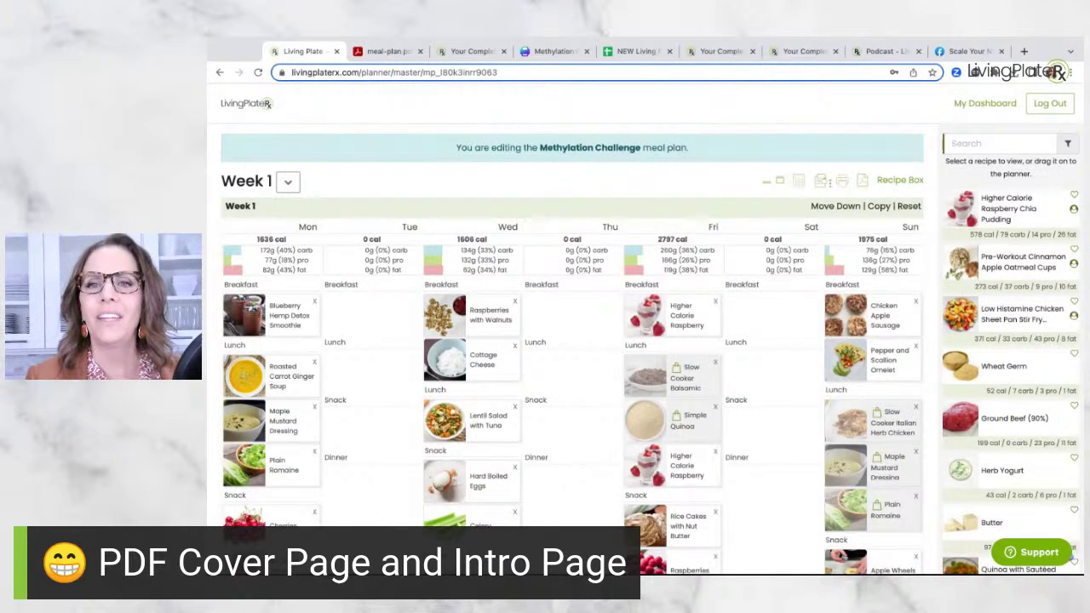
pyautogui.click(863, 182)
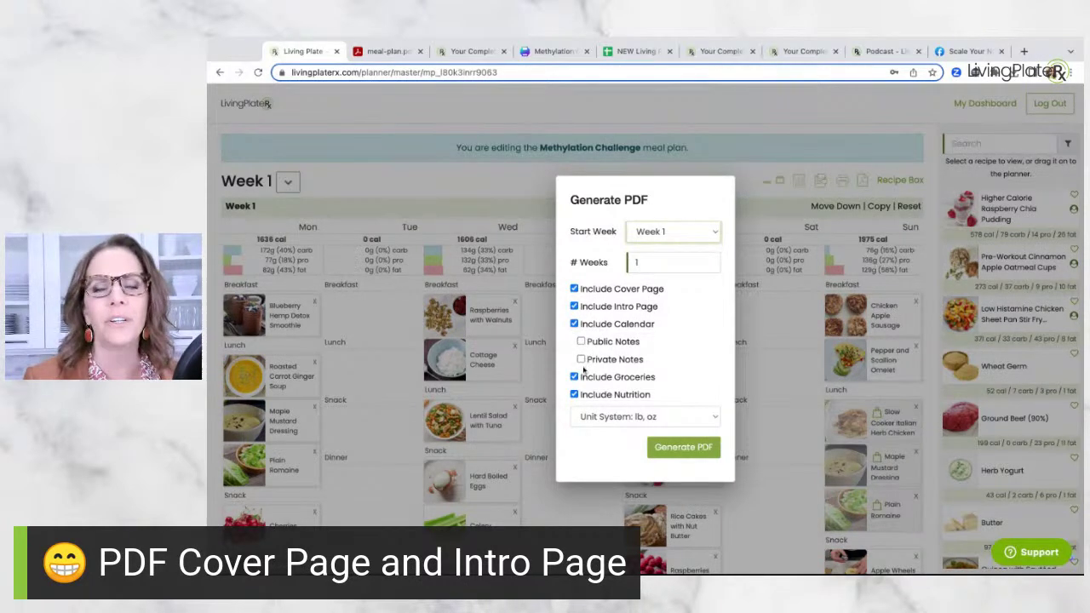
pyautogui.click(675, 449)
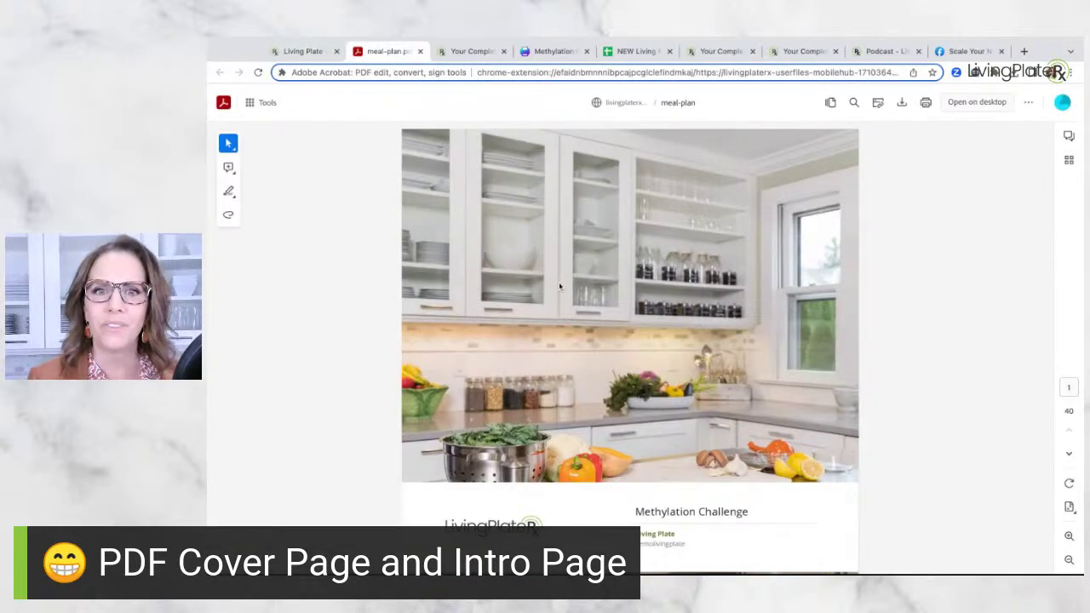
# Step: Examine the meal-plan PDF's cover page with the title bar and its intro page, and return to the cover
pyautogui.scroll(-3, 633, 347)
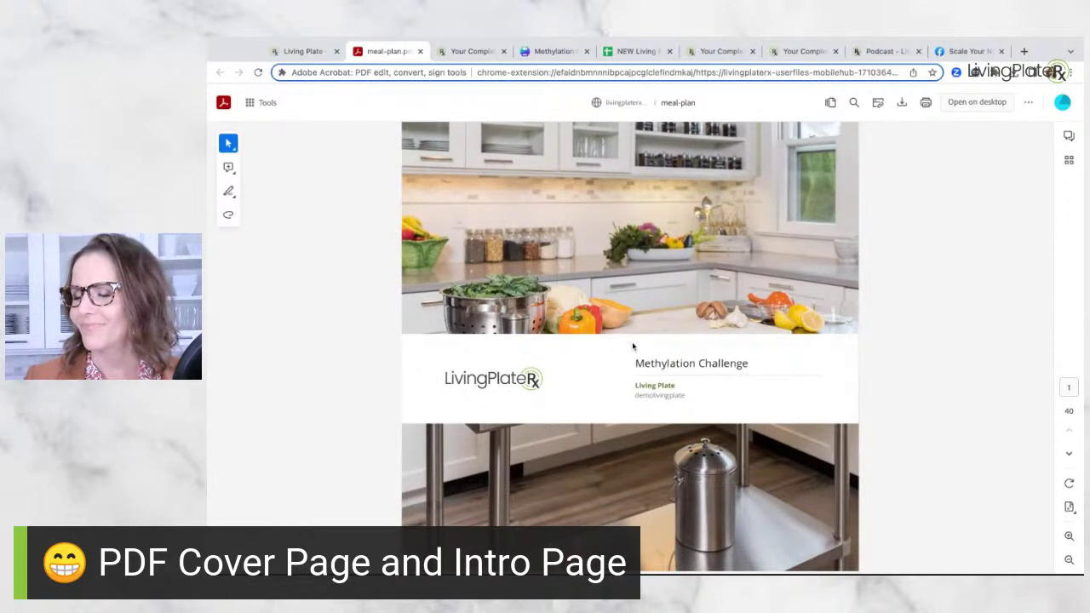
pyautogui.scroll(-10, 630, 346)
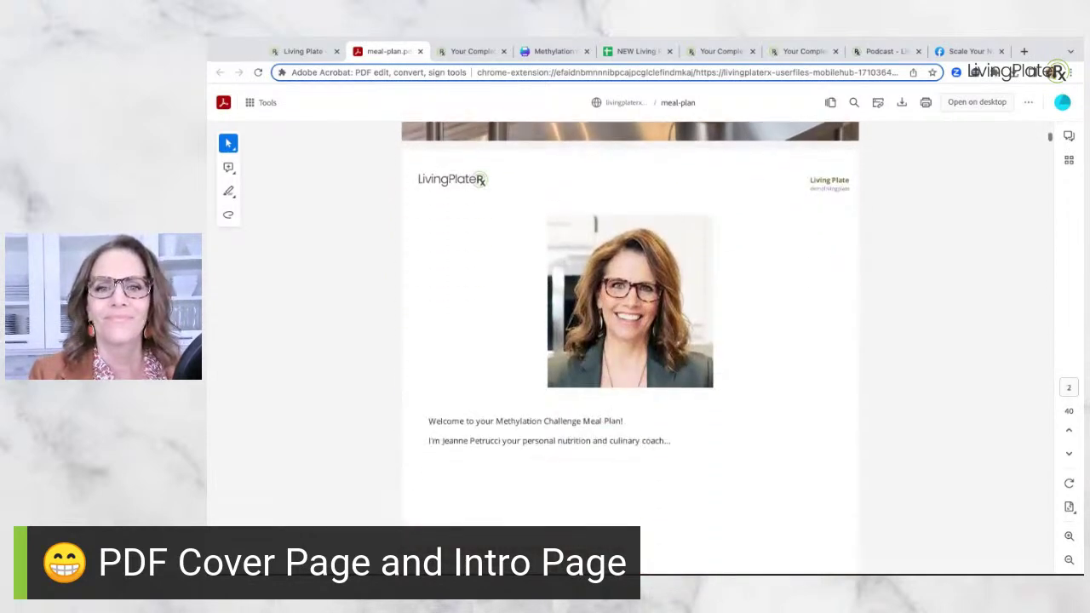
pyautogui.scroll(10, 664, 344)
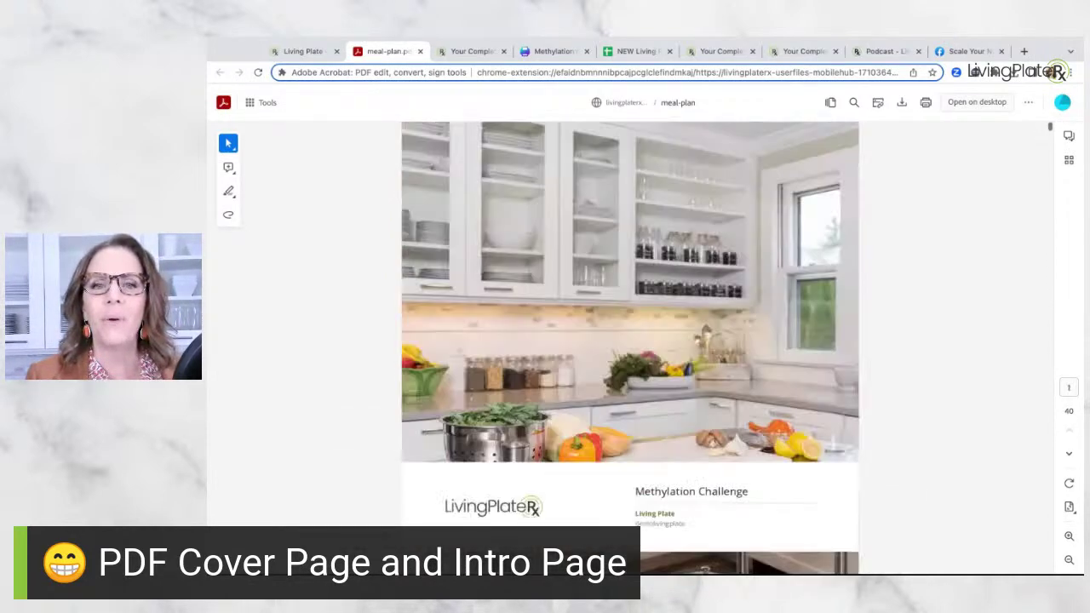
pyautogui.scroll(-2, 664, 345)
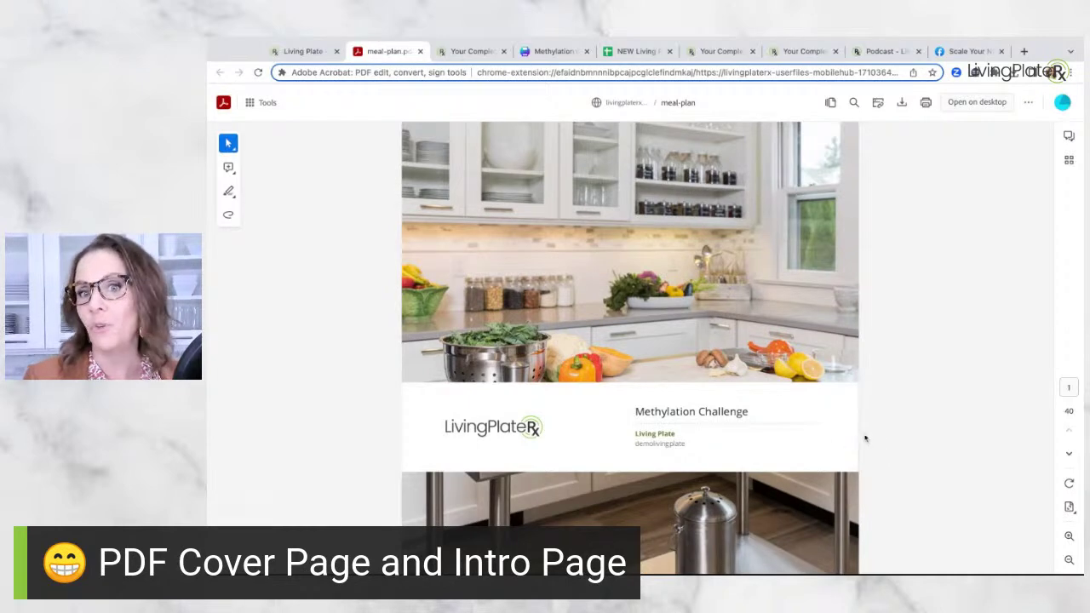
pyautogui.scroll(-2, 825, 444)
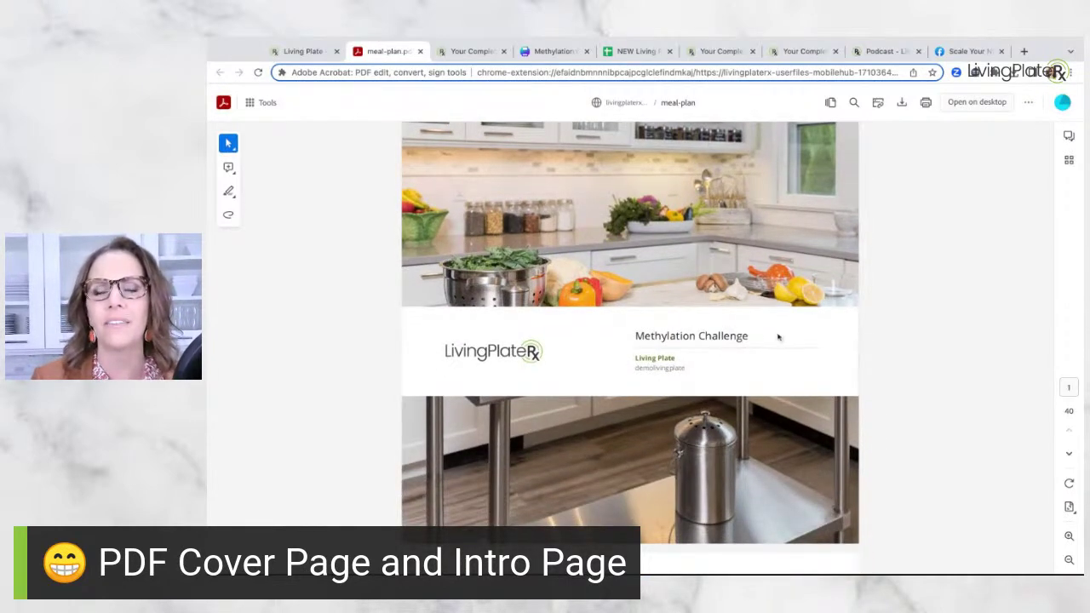
pyautogui.scroll(-8, 667, 368)
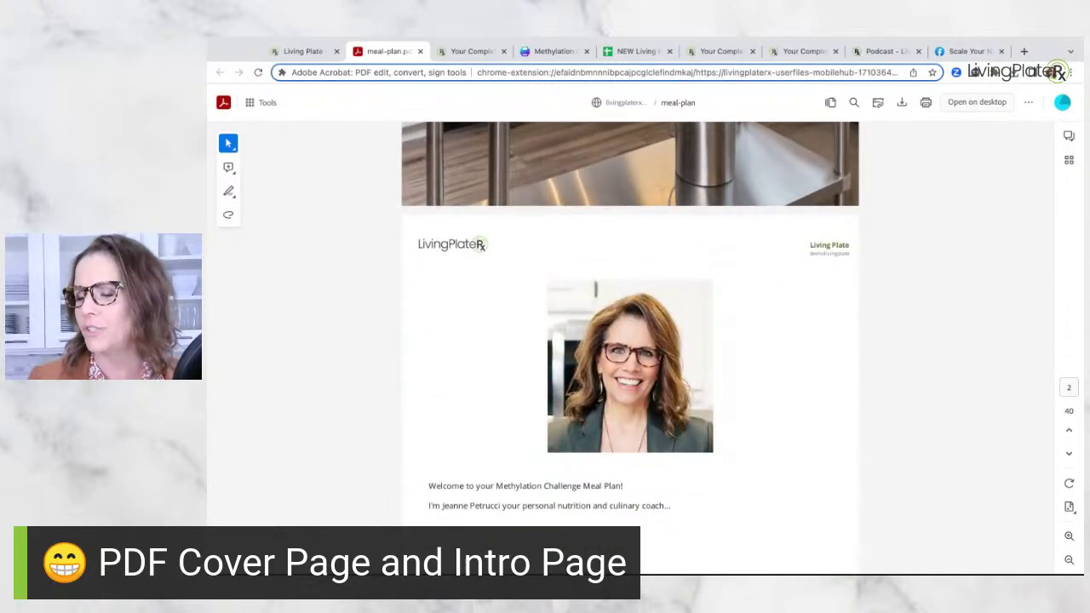
pyautogui.scroll(10, 595, 289)
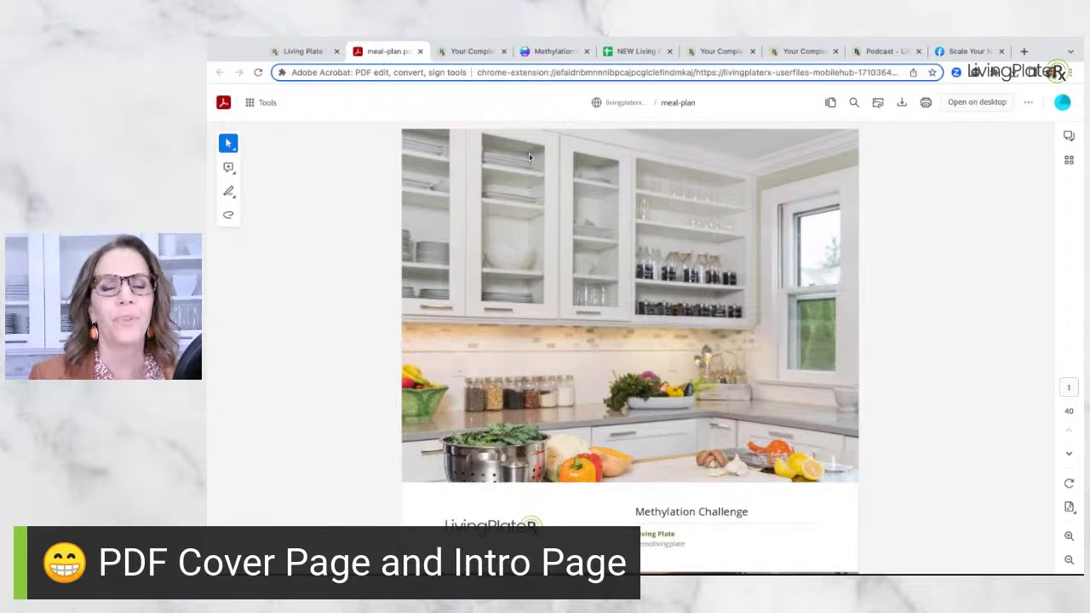
# Step: Go back to the planner, close the Generate PDF options, and return to the Living Plate Rx Prime dashboard
pyautogui.click(295, 53)
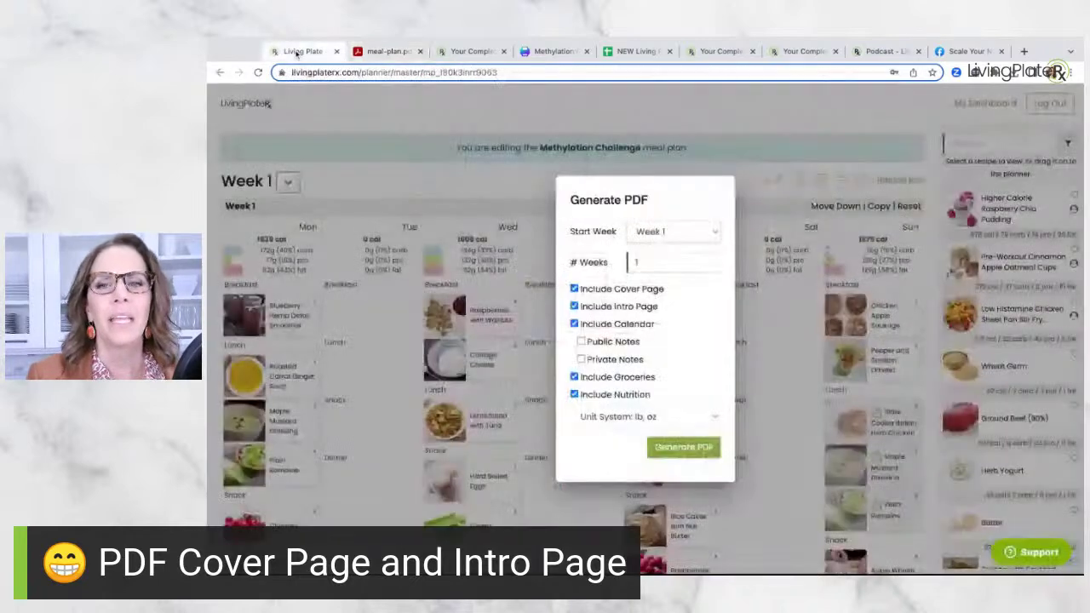
pyautogui.click(775, 130)
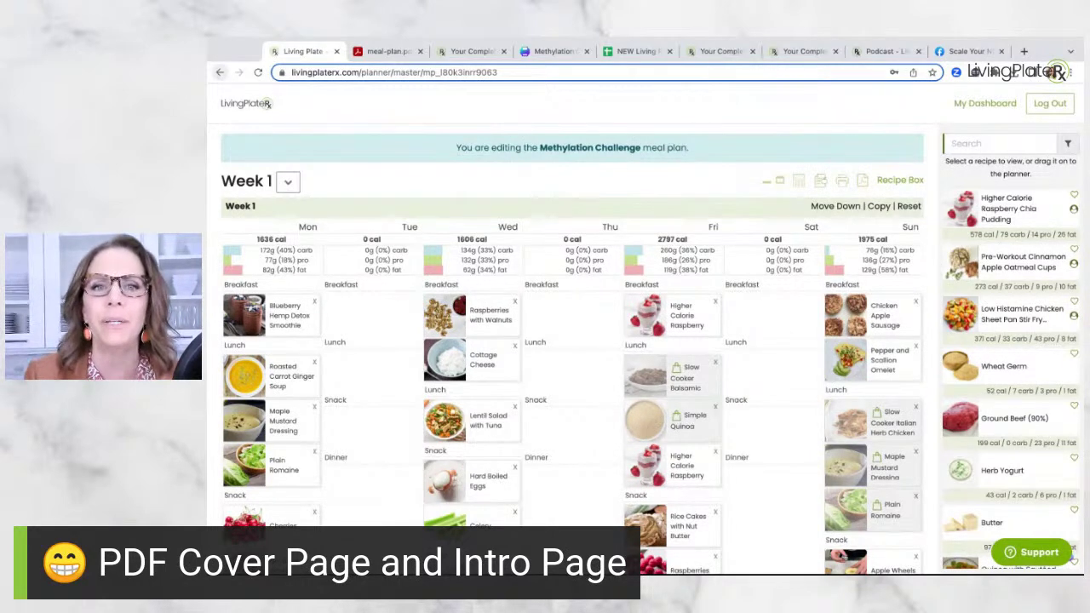
pyautogui.click(266, 103)
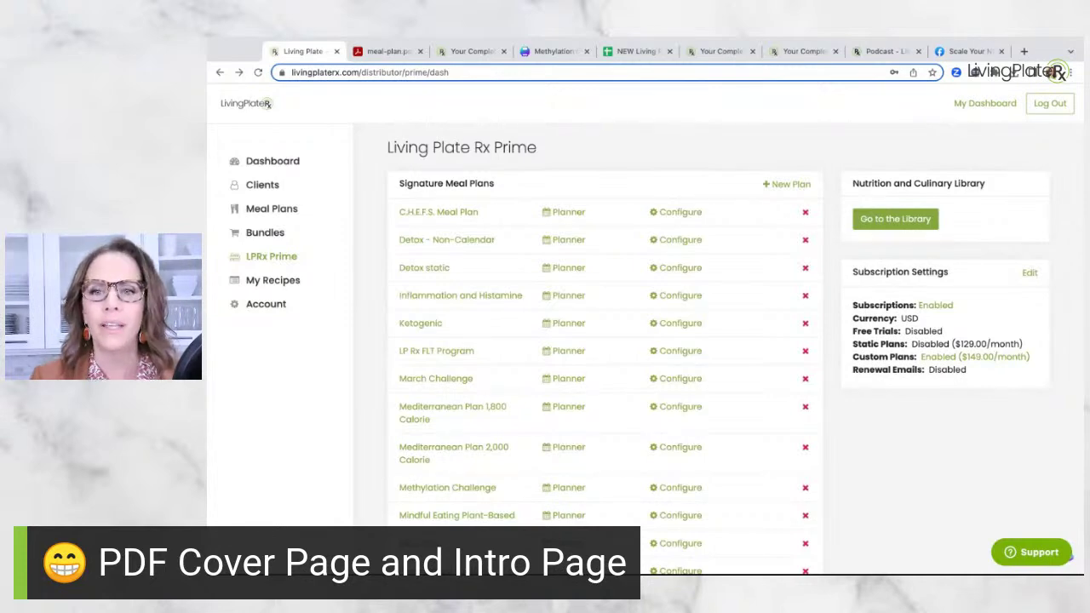
# Step: From the client list, open the 3x4 Genetics: Inflammation Pathway client plan, and view its supplement recommendations in the Fullscript editor
pyautogui.click(264, 186)
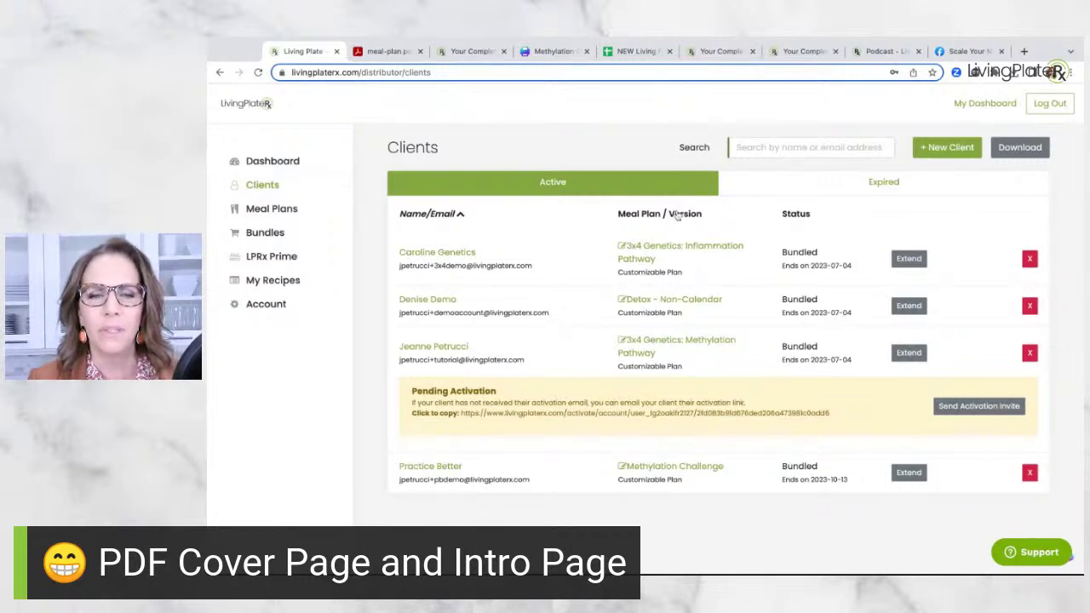
pyautogui.click(663, 251)
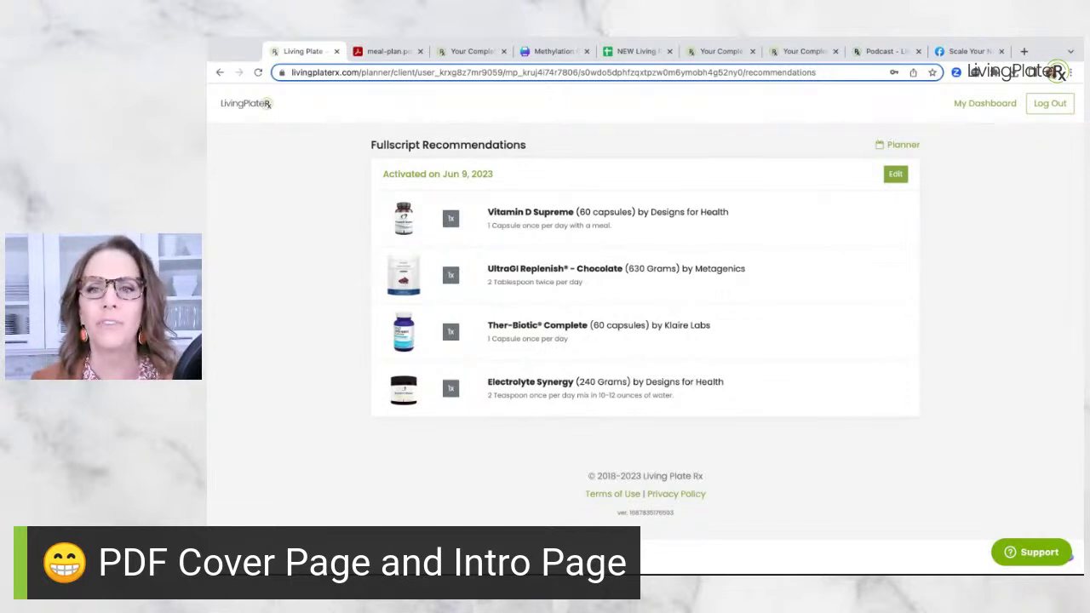
pyautogui.click(895, 175)
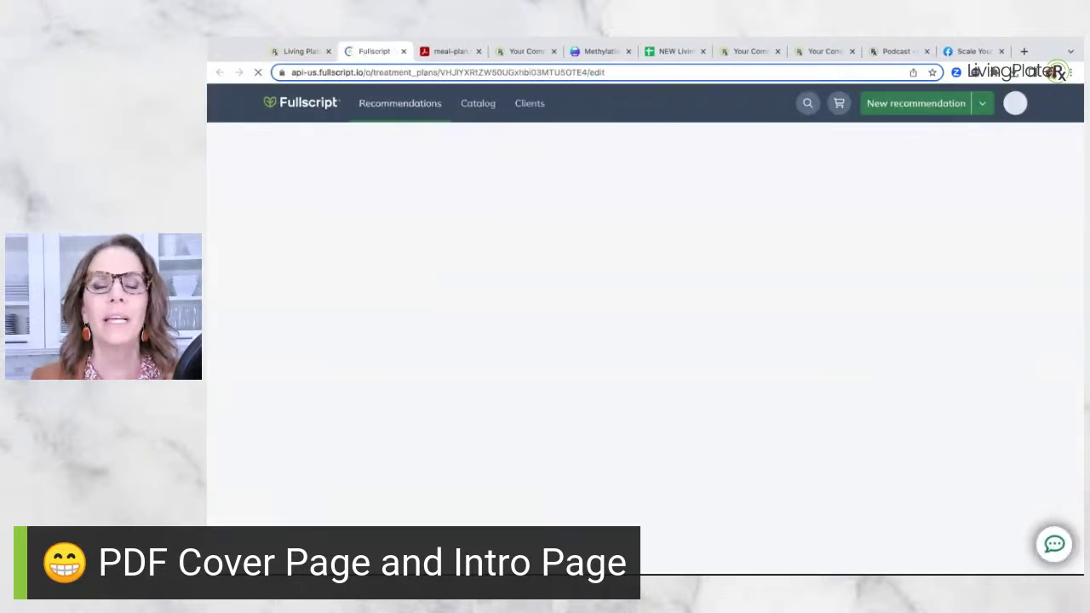
pyautogui.scroll(-5, 516, 341)
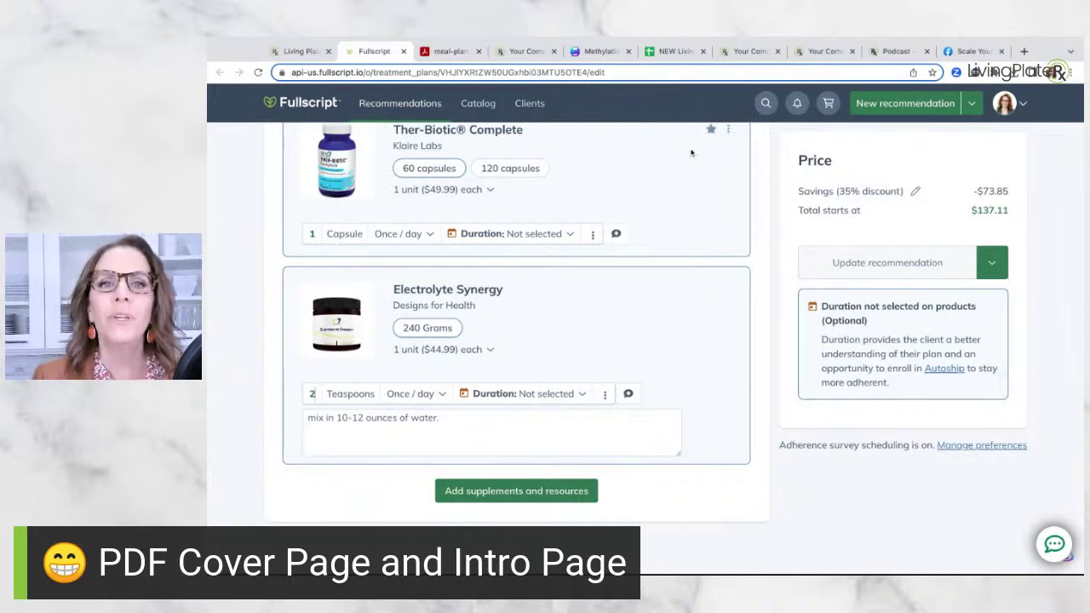
# Step: View the client's Fullscript Recommendations list alongside the Fullscript editor, and return to the client's 3x4 Genetics: Inflammation Pathway planner
pyautogui.click(298, 51)
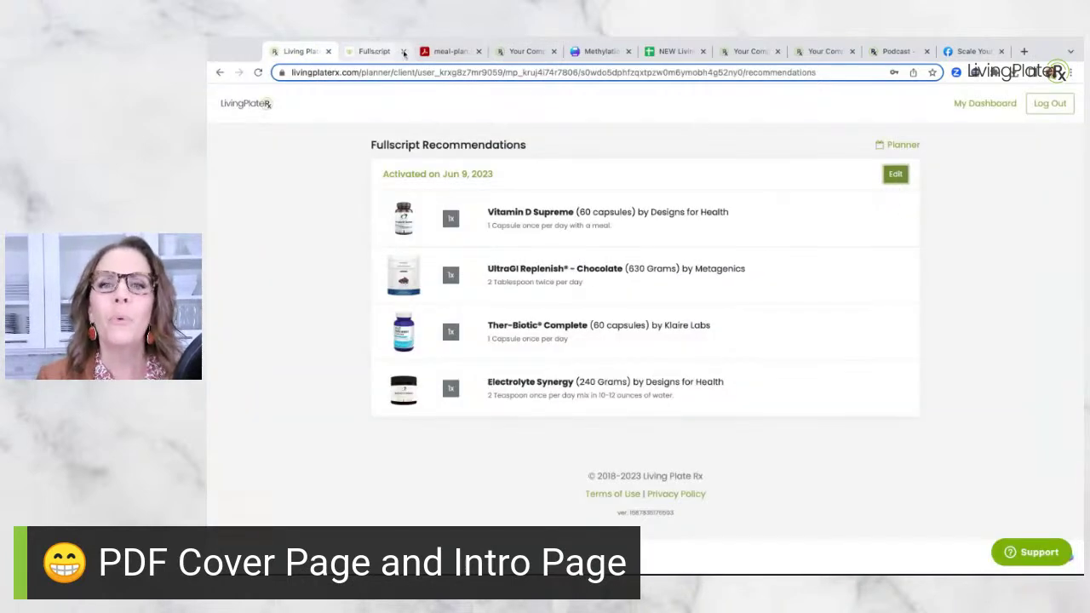
pyautogui.click(361, 52)
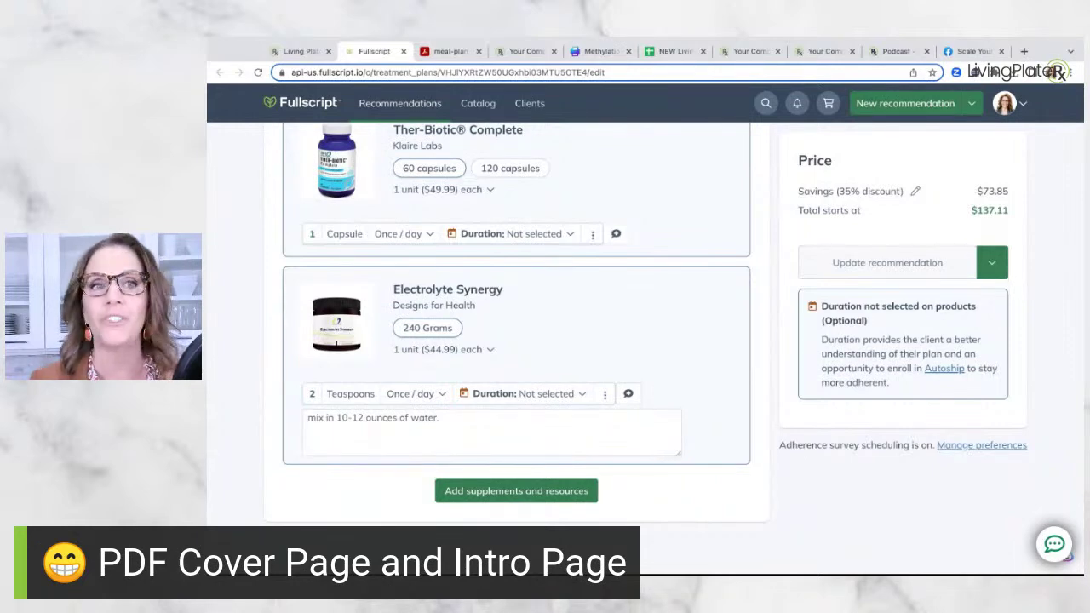
pyautogui.click(300, 53)
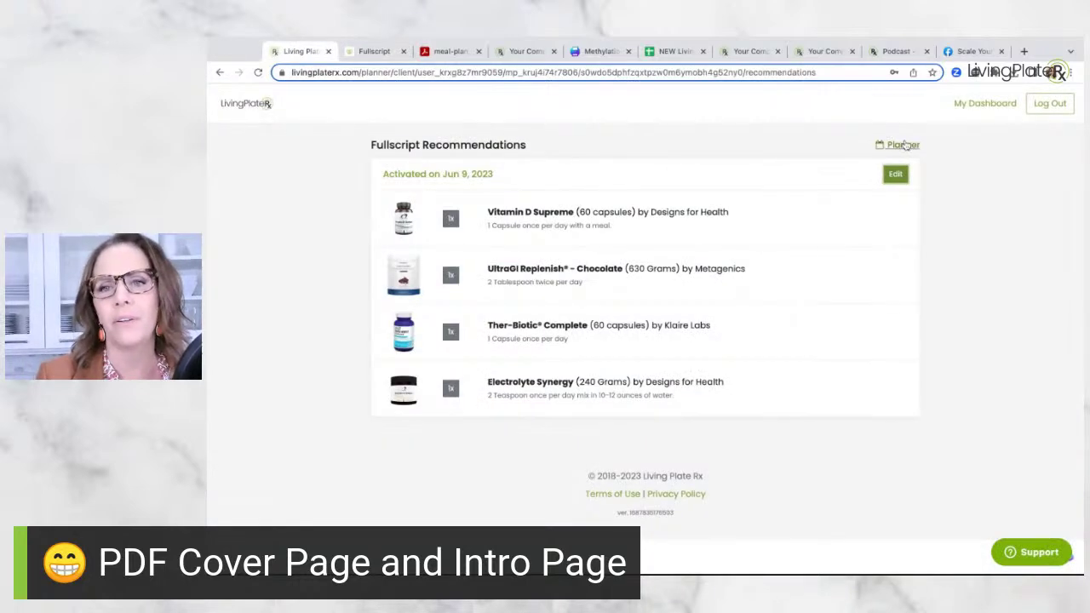
pyautogui.click(905, 145)
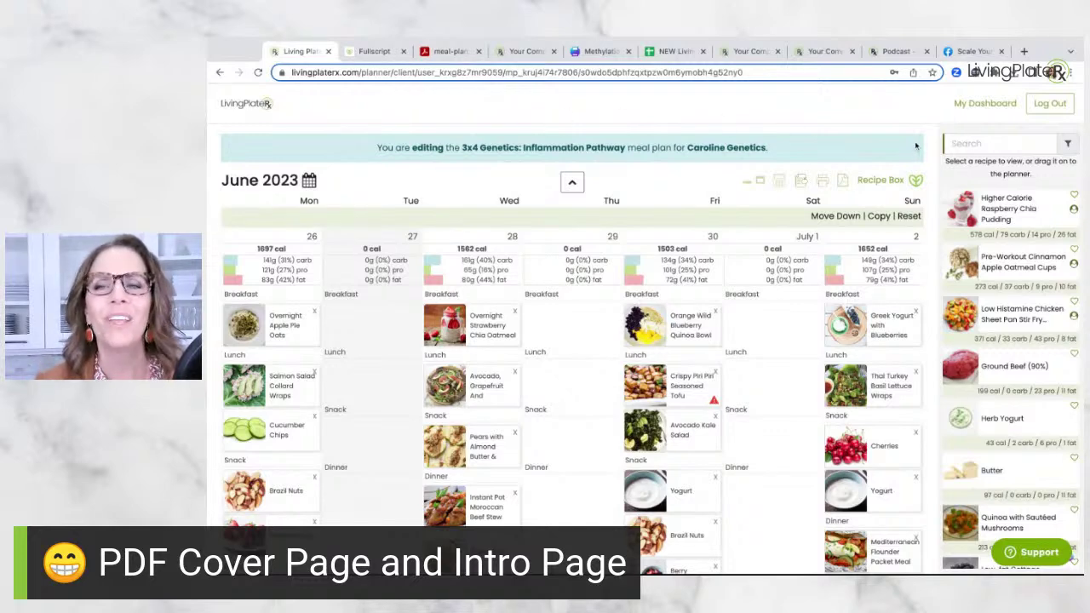
# Step: Return to the dashboard and, from the client list, open the record of the client on the 3x4 Genetics: Inflammation Pathway plan
pyautogui.click(969, 107)
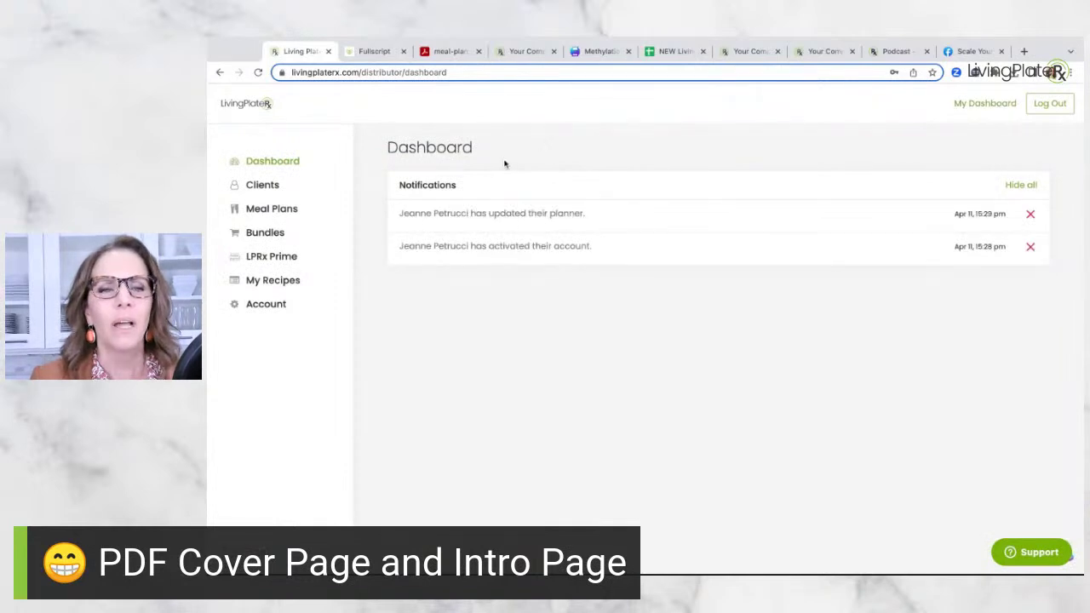
pyautogui.click(269, 186)
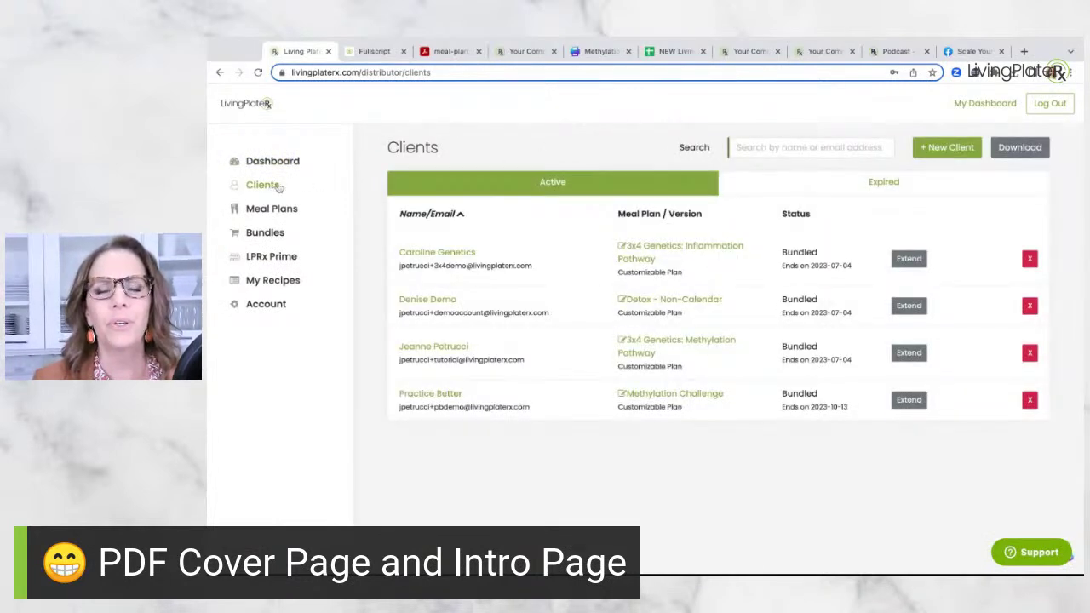
pyautogui.click(428, 255)
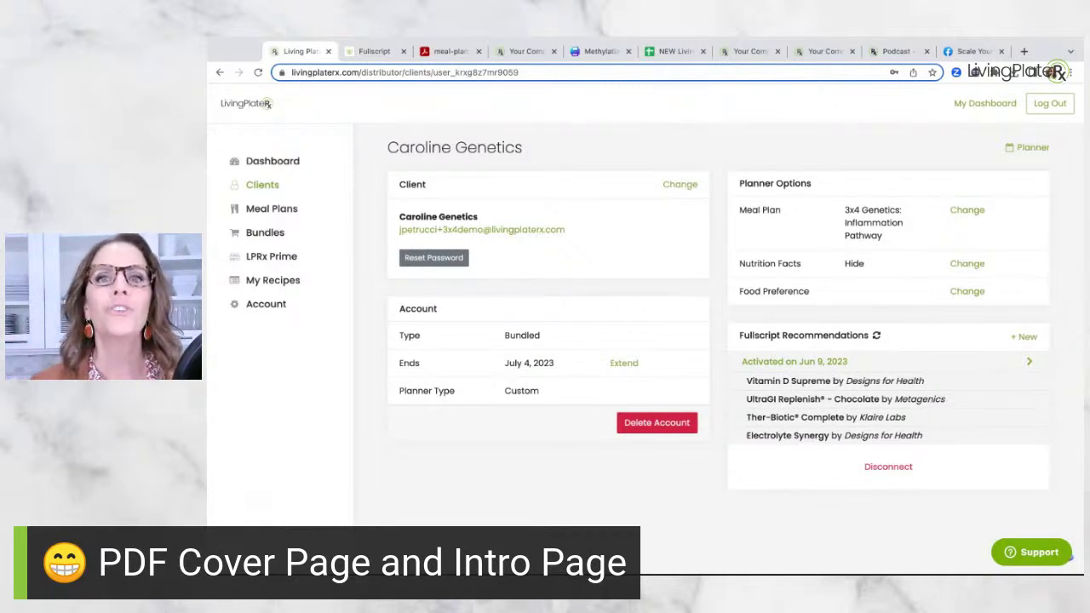
# Step: In Meal Plans, collapse the Specialty, Mealtime Method and Partner groups, and open the Methylation Challenge sign-up page from Signature Plans
pyautogui.click(253, 211)
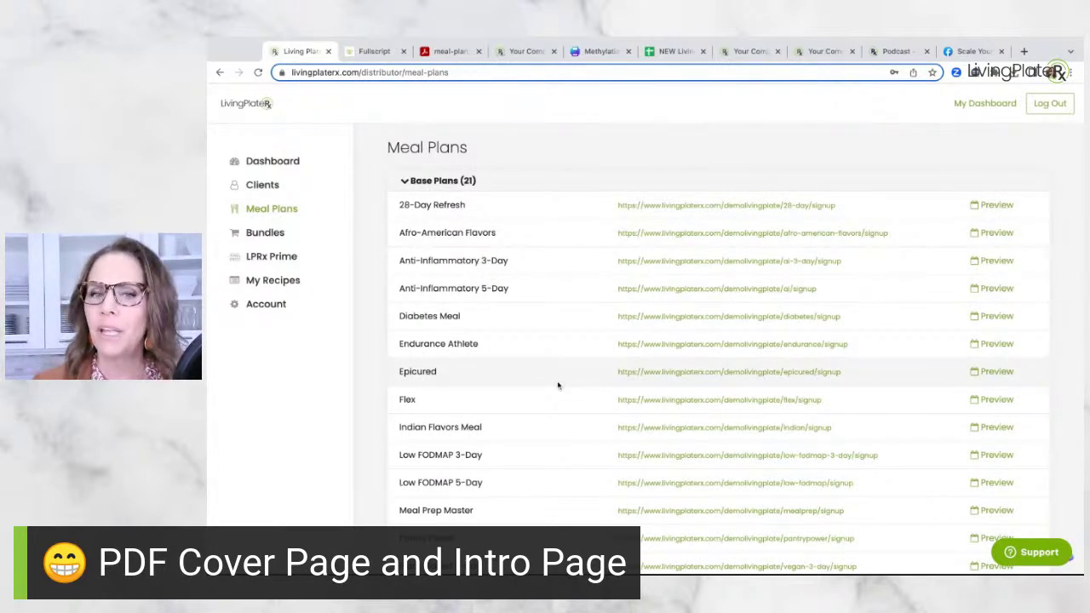
pyautogui.scroll(-3, 687, 275)
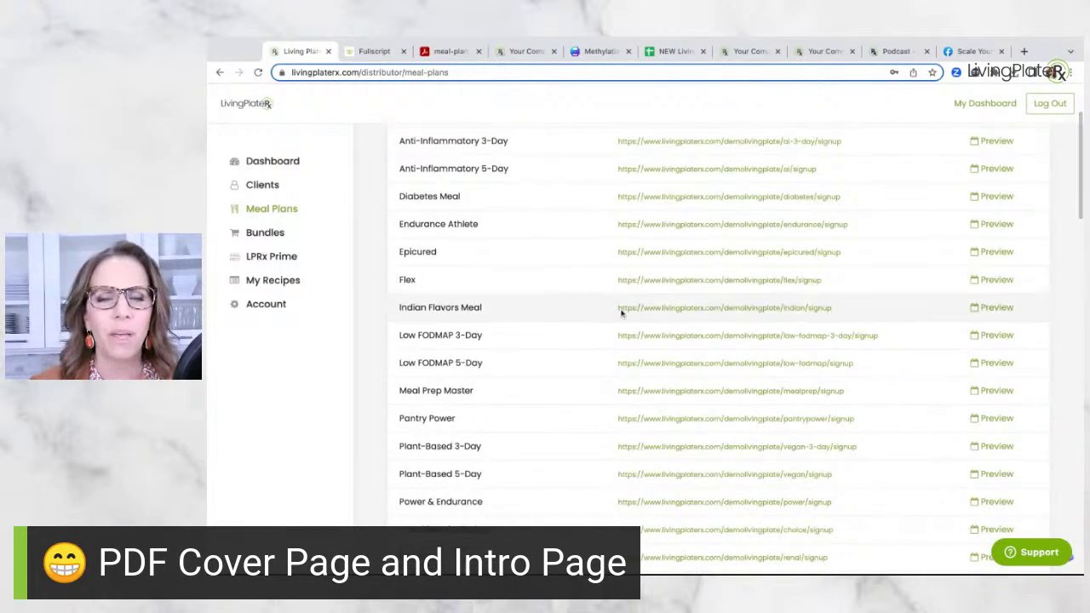
pyautogui.scroll(-6, 621, 313)
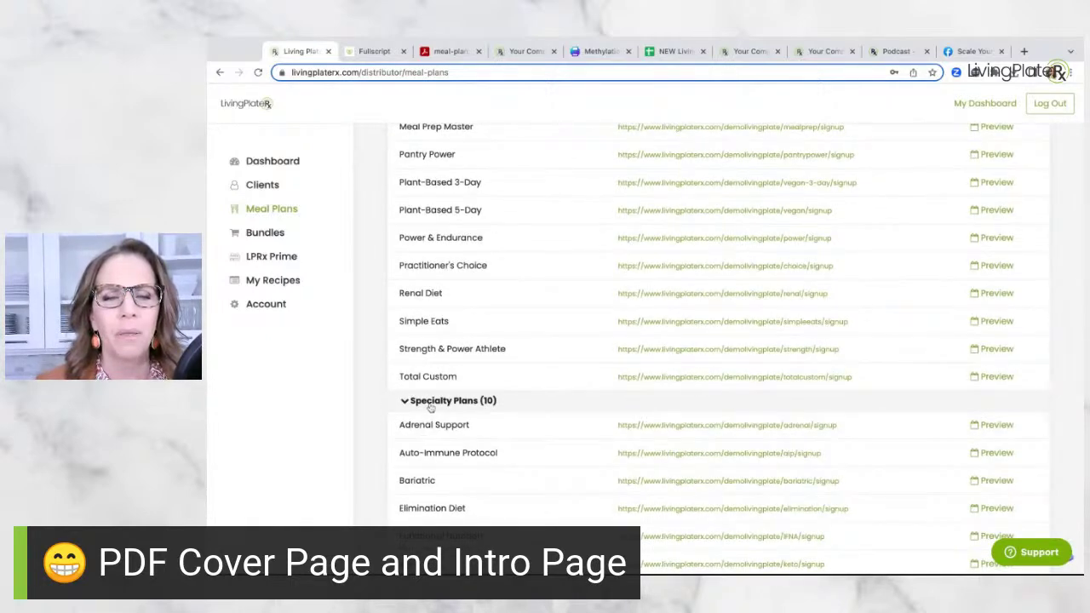
pyautogui.click(430, 407)
pyautogui.click(434, 423)
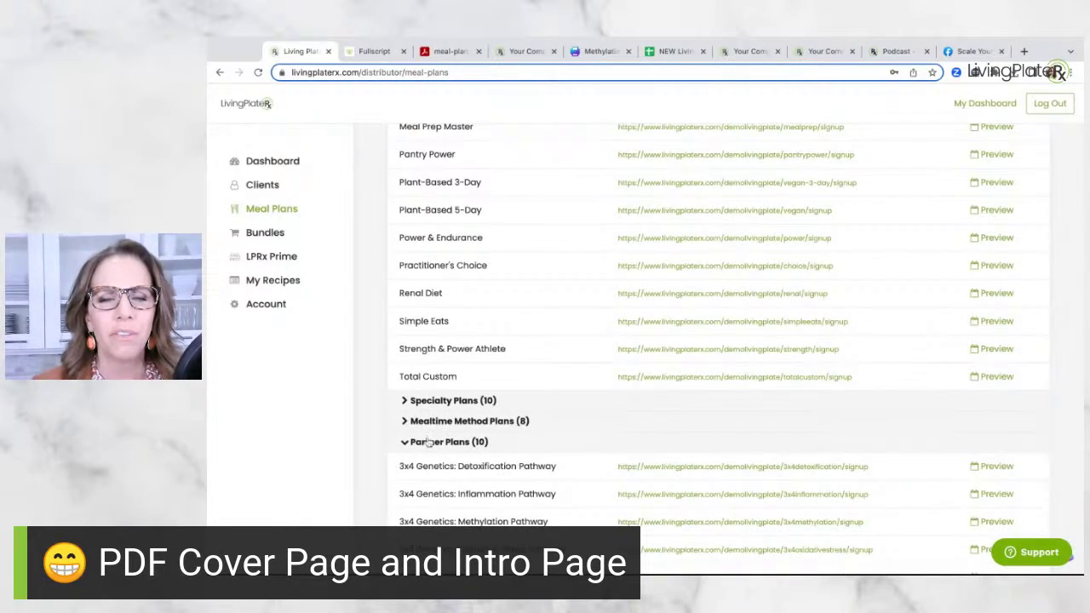
pyautogui.click(429, 442)
pyautogui.scroll(-5, 430, 464)
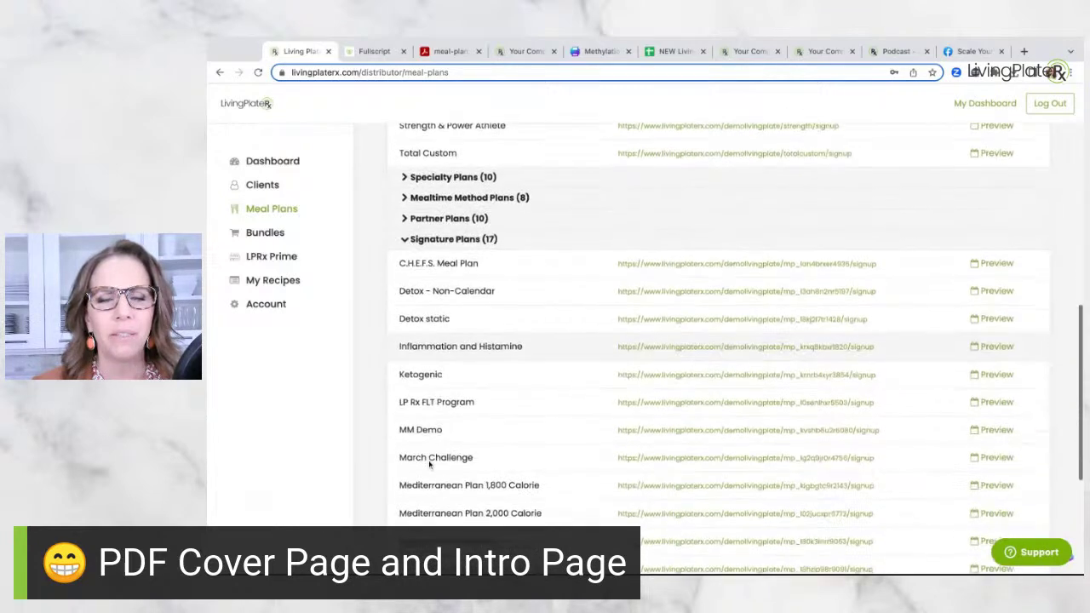
pyautogui.scroll(-2, 430, 464)
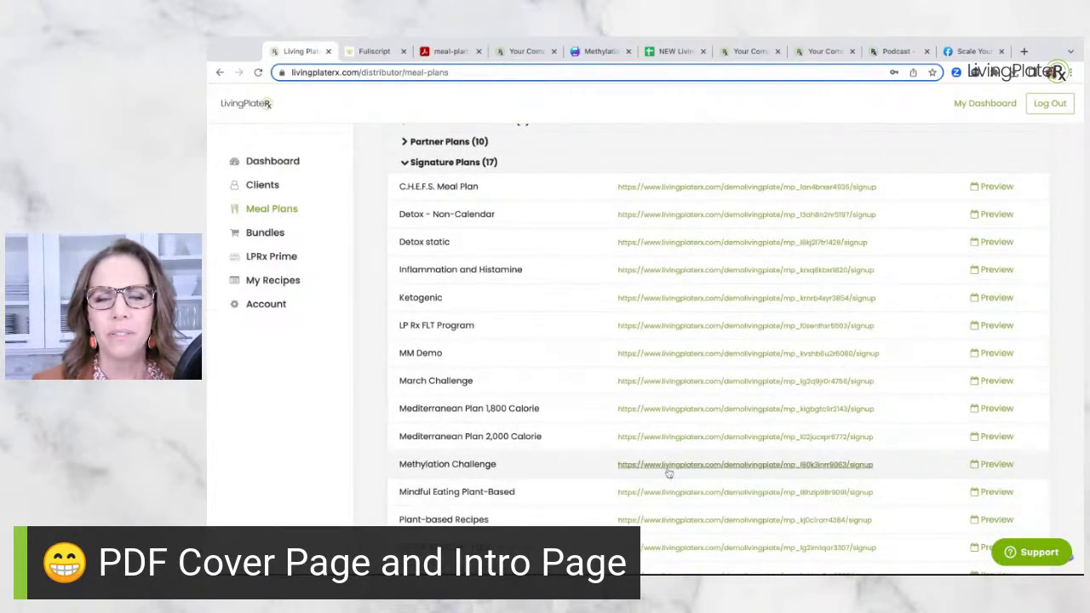
pyautogui.click(669, 466)
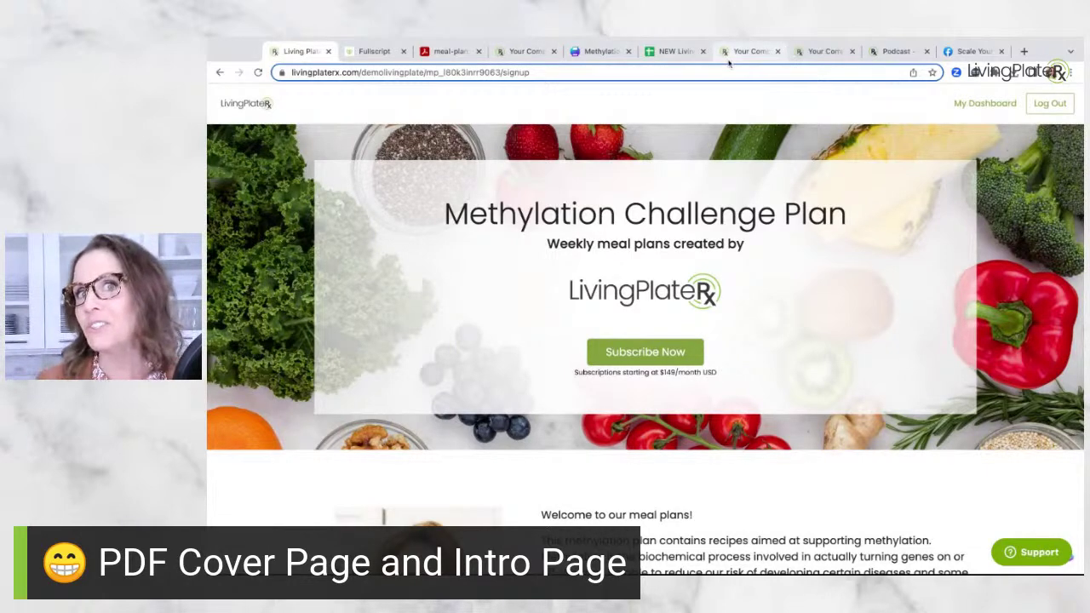
# Step: In the member library, open the Meal Planner Masterclass and its PDF Generator Function lesson
pyautogui.click(514, 55)
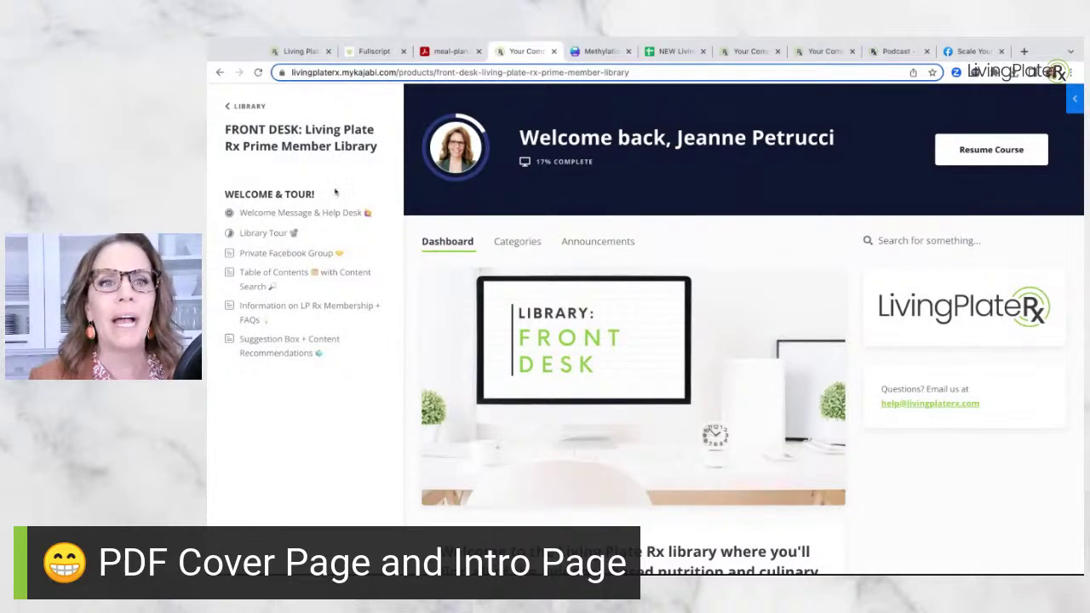
pyautogui.click(247, 106)
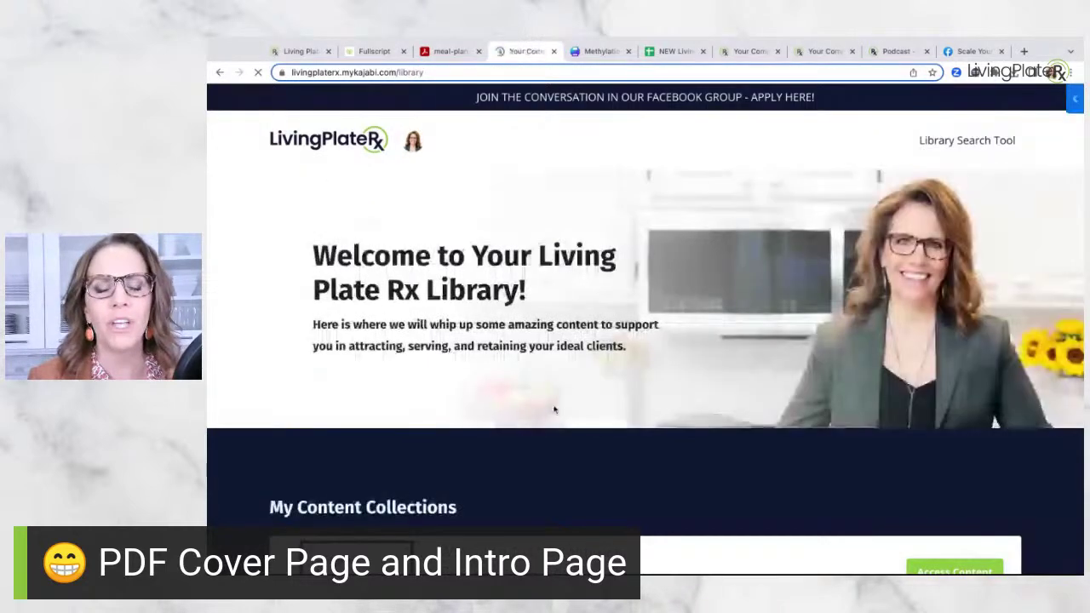
pyautogui.scroll(-5, 554, 401)
pyautogui.scroll(-3, 490, 426)
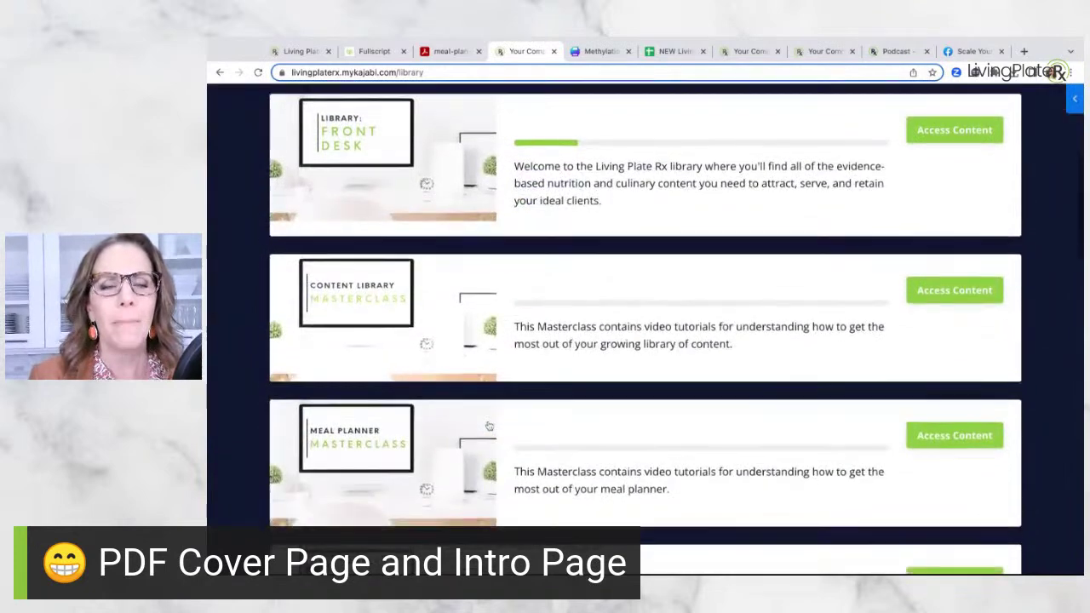
pyautogui.click(953, 438)
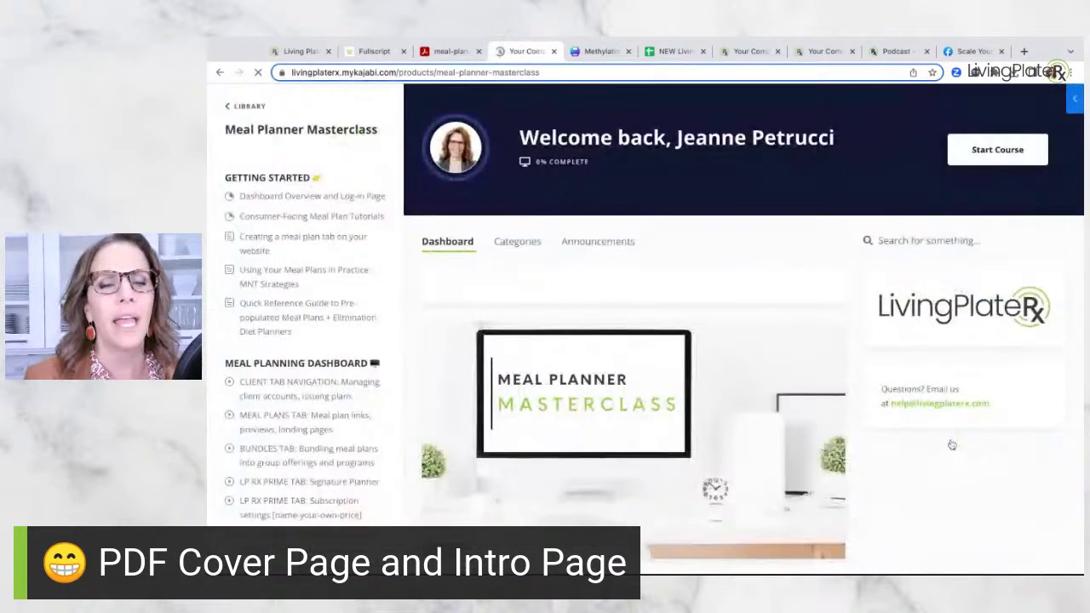
pyautogui.scroll(-2, 355, 437)
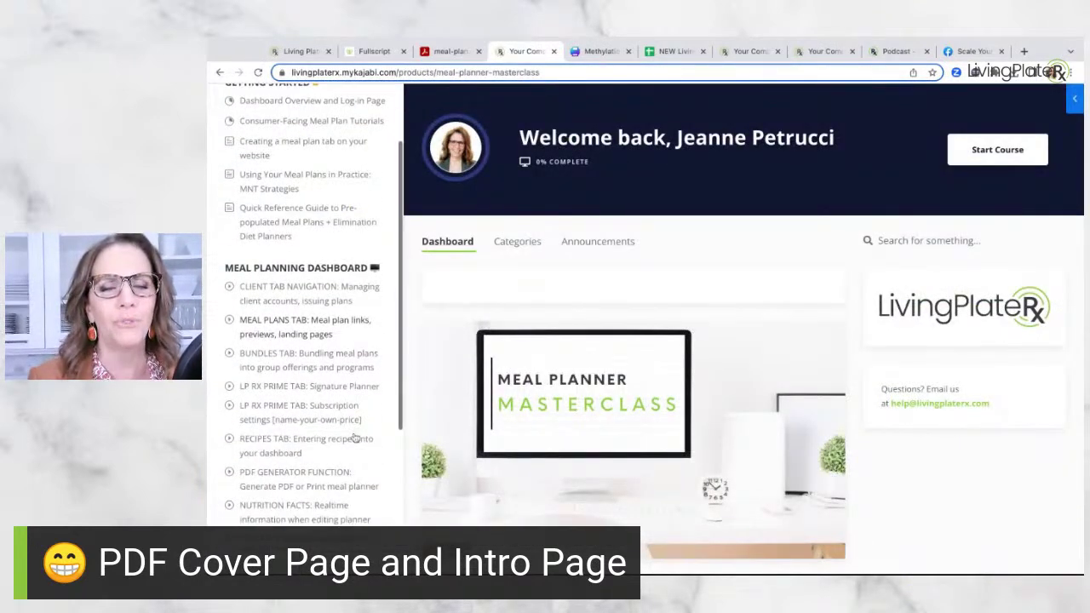
pyautogui.click(329, 475)
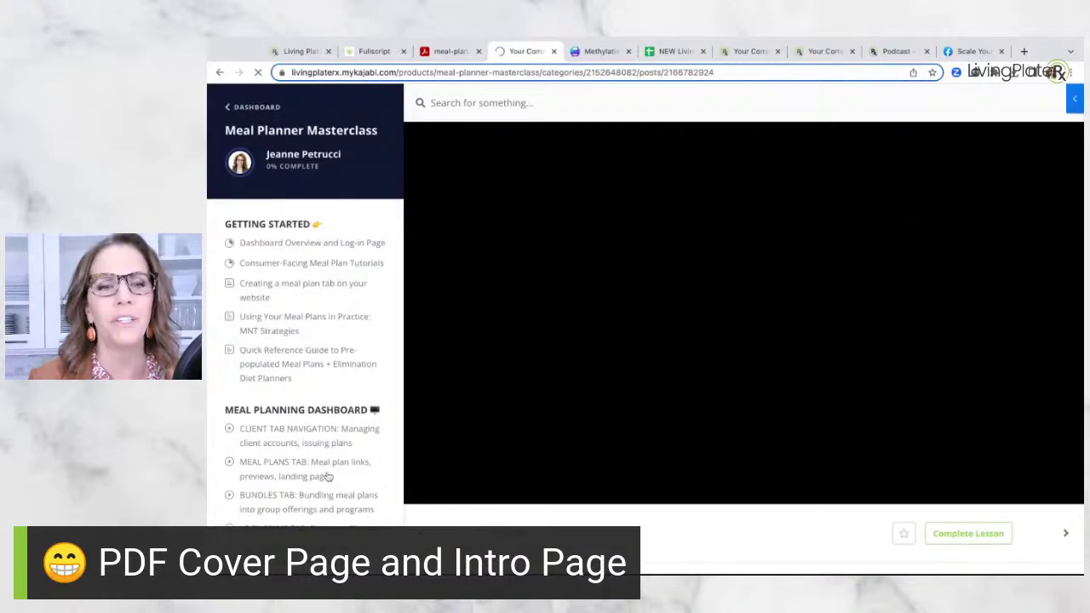
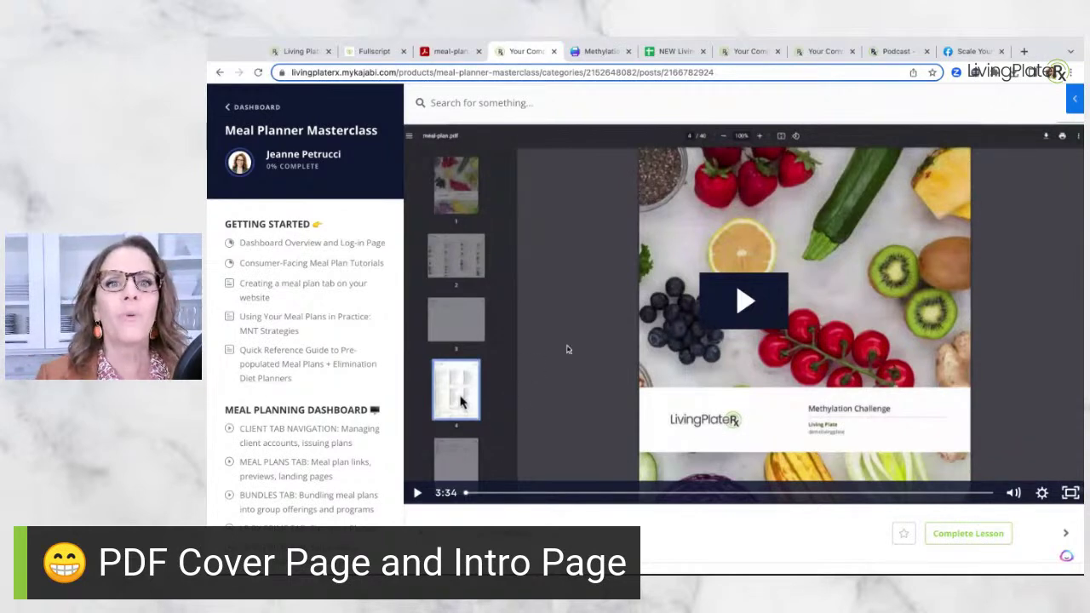
# Step: Return to the Methylation Challenge sign-up page, and close the Fullscript treatment plan page
pyautogui.click(293, 53)
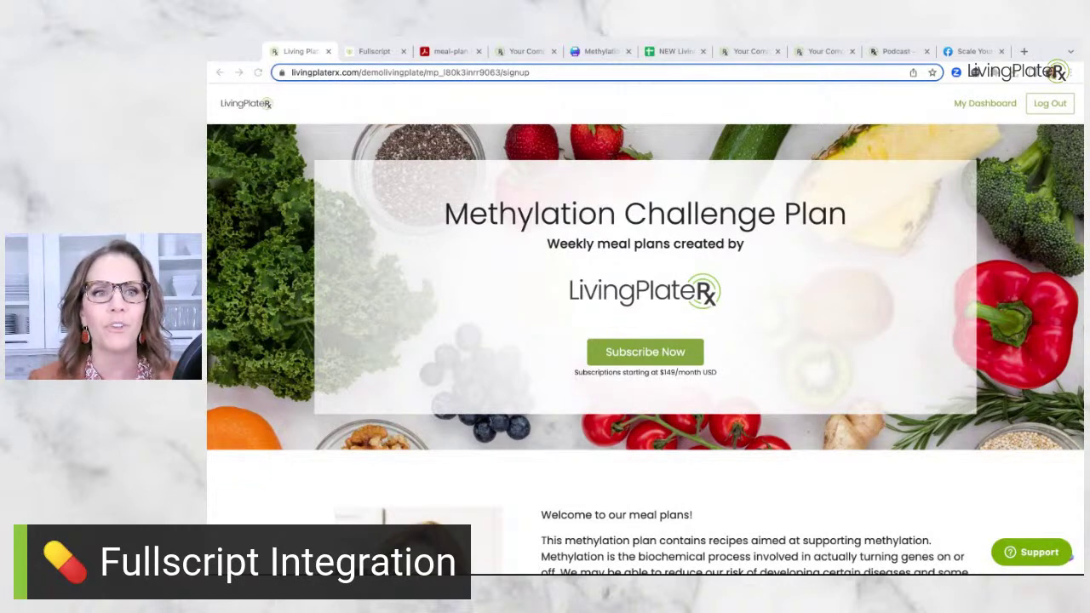
pyautogui.click(213, 91)
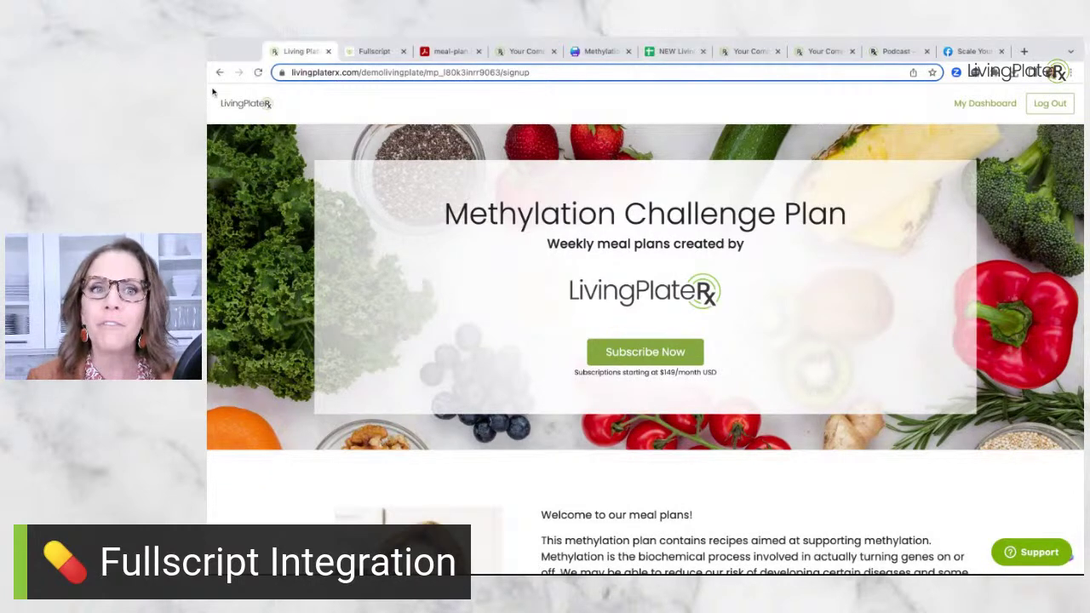
pyautogui.click(366, 51)
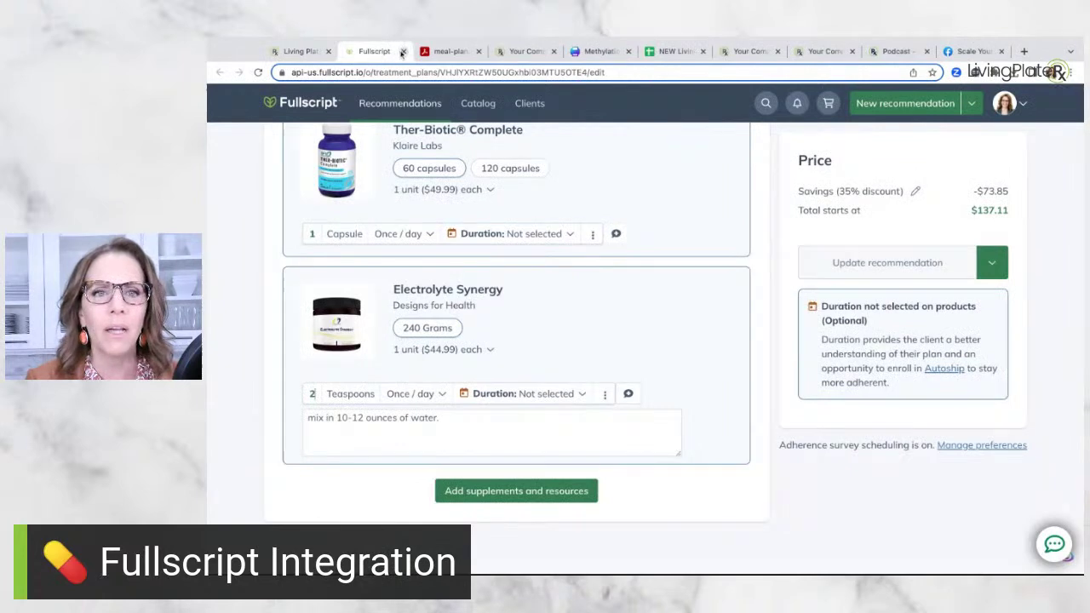
pyautogui.click(403, 52)
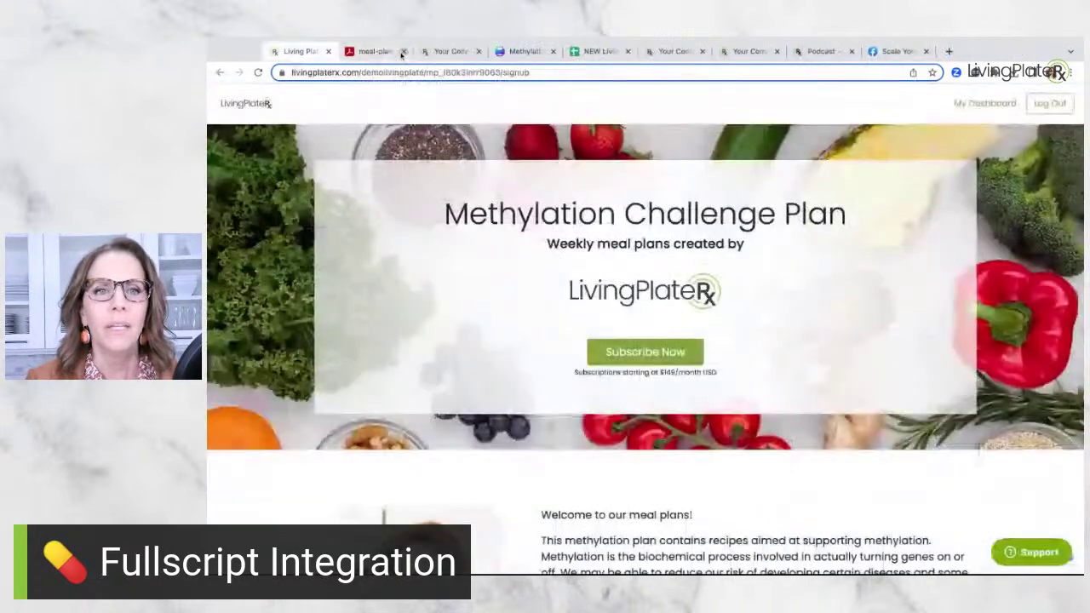
# Step: Go back to Meal Plans, open the account settings, and view the Healthie and Fullscript integrations and the Stripe section
pyautogui.click(220, 73)
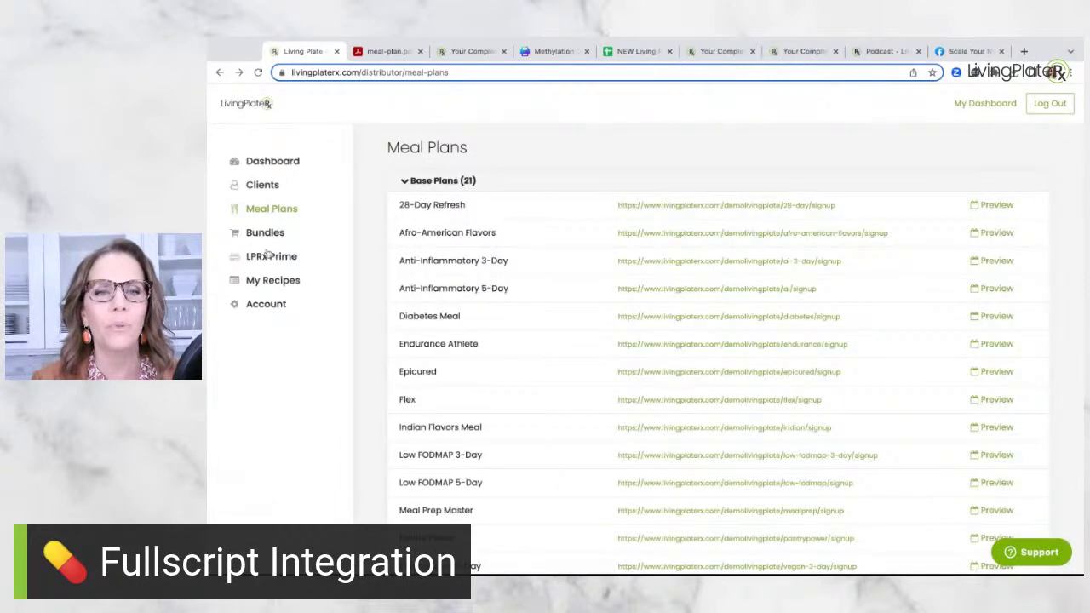
pyautogui.click(266, 306)
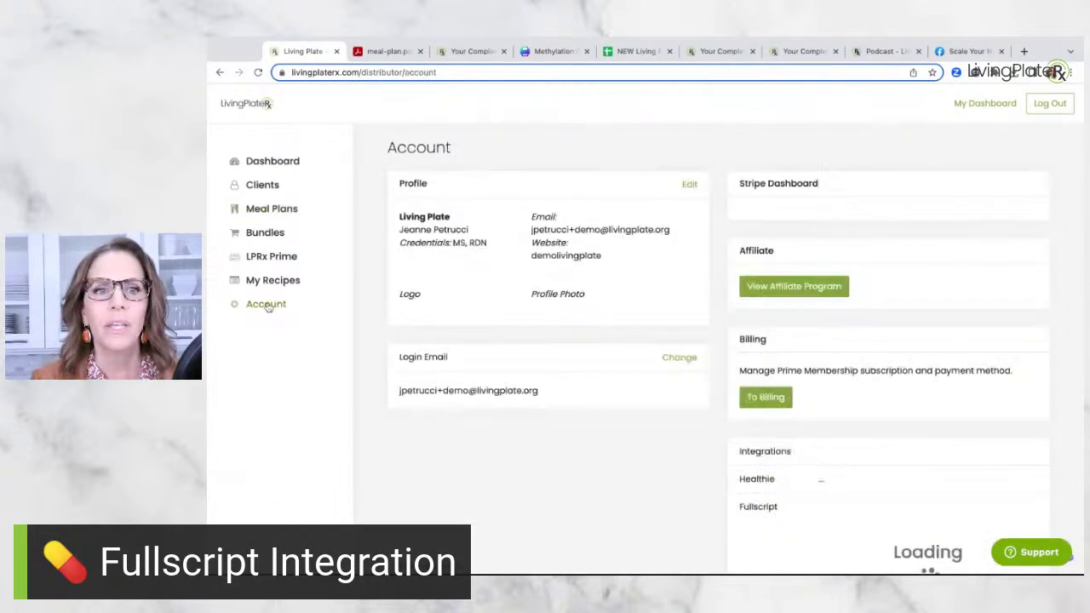
pyautogui.scroll(-2, 867, 407)
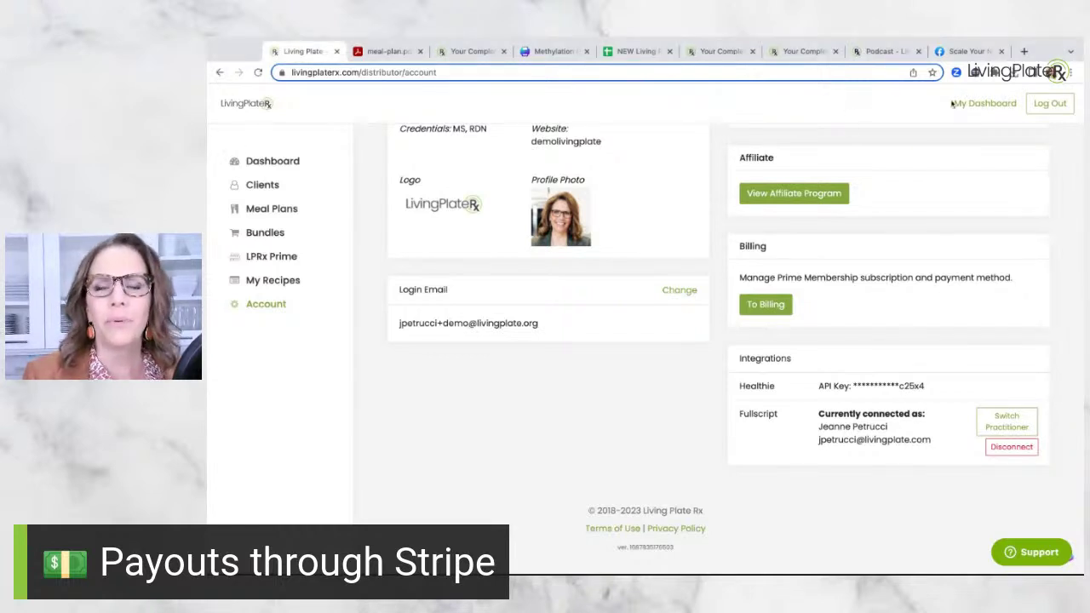
pyautogui.scroll(3, 933, 210)
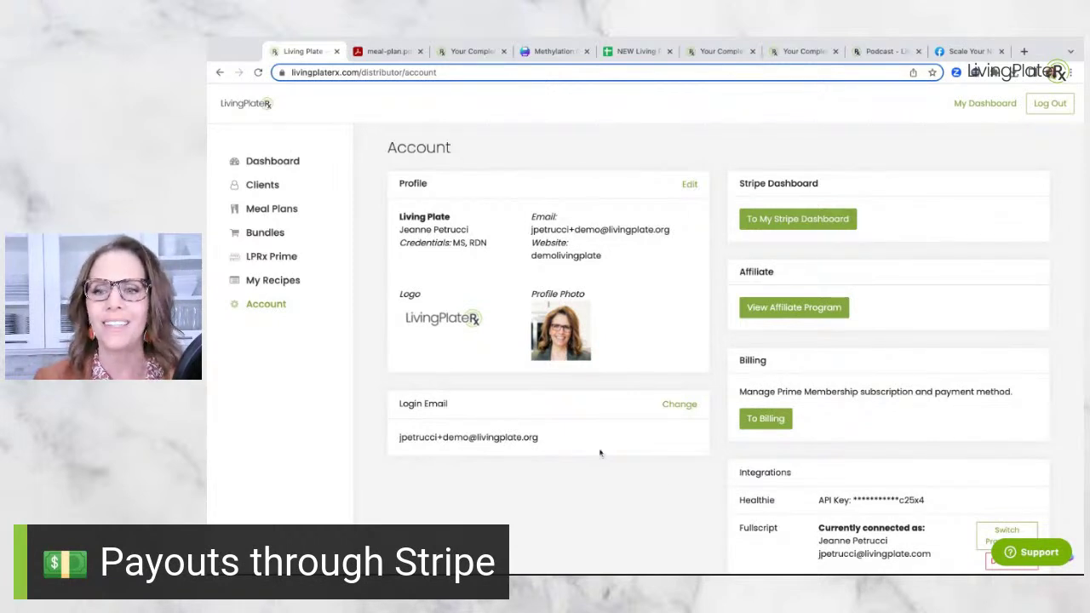
# Step: Show and close the support message form, and visit the Stripe dashboard's sign-in page before returning to the account settings
pyautogui.click(1067, 556)
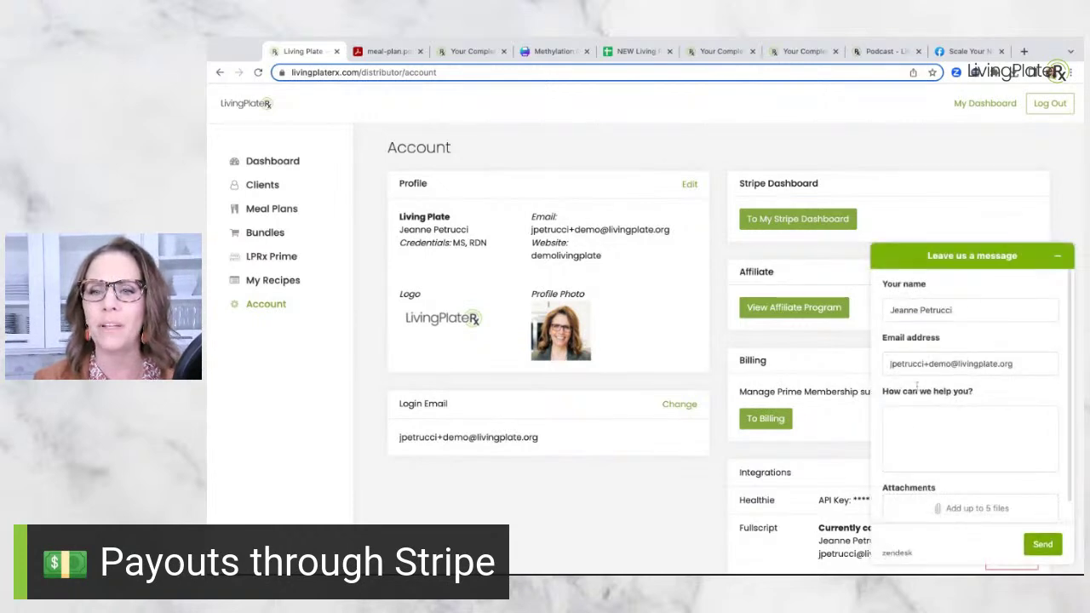
pyautogui.click(1058, 254)
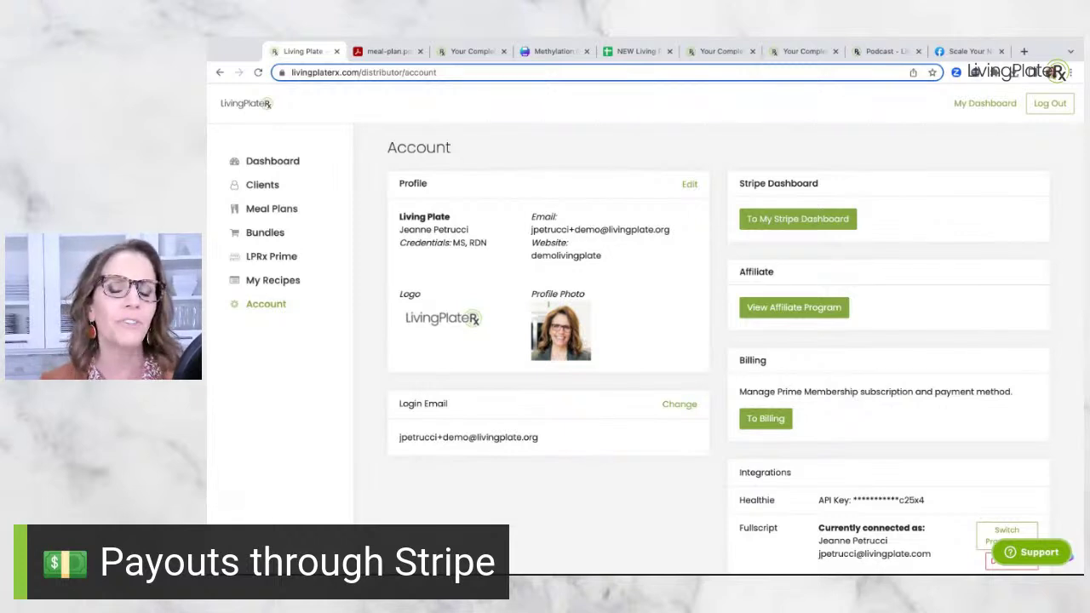
pyautogui.click(780, 224)
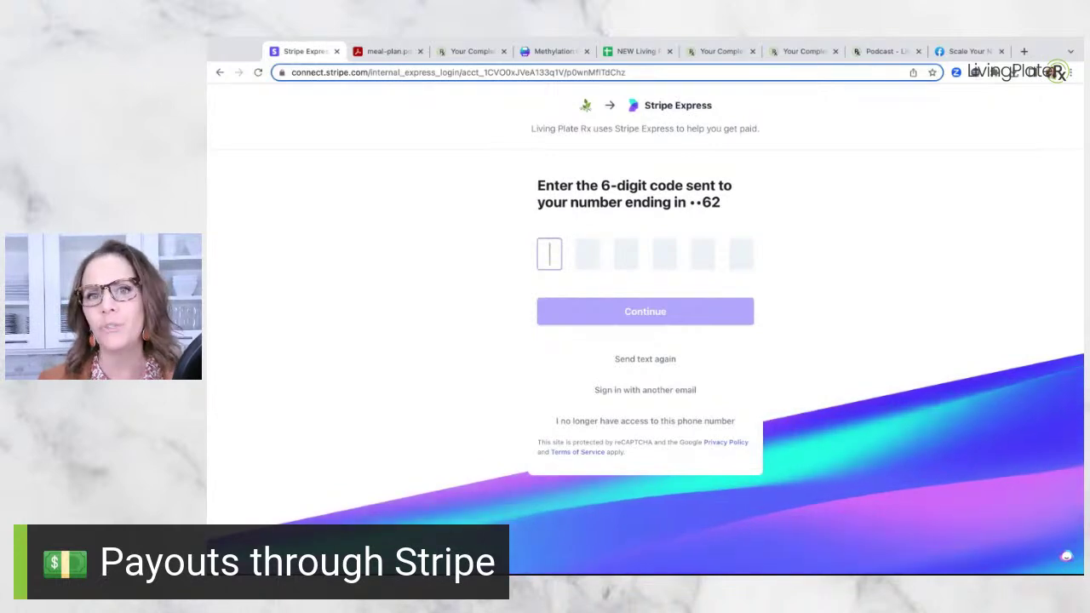
pyautogui.click(219, 73)
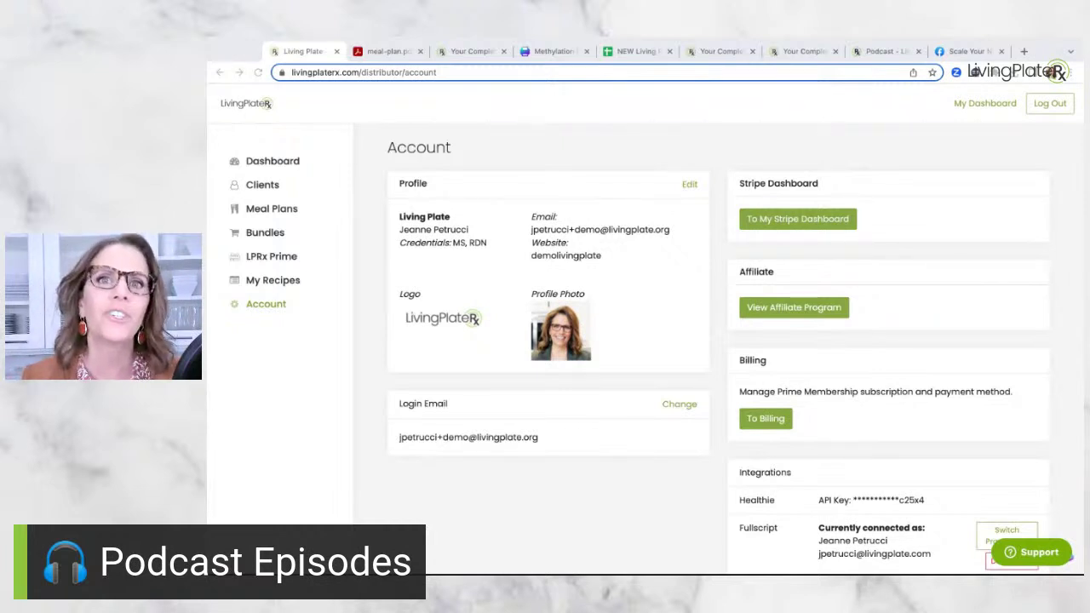
pyautogui.click(244, 402)
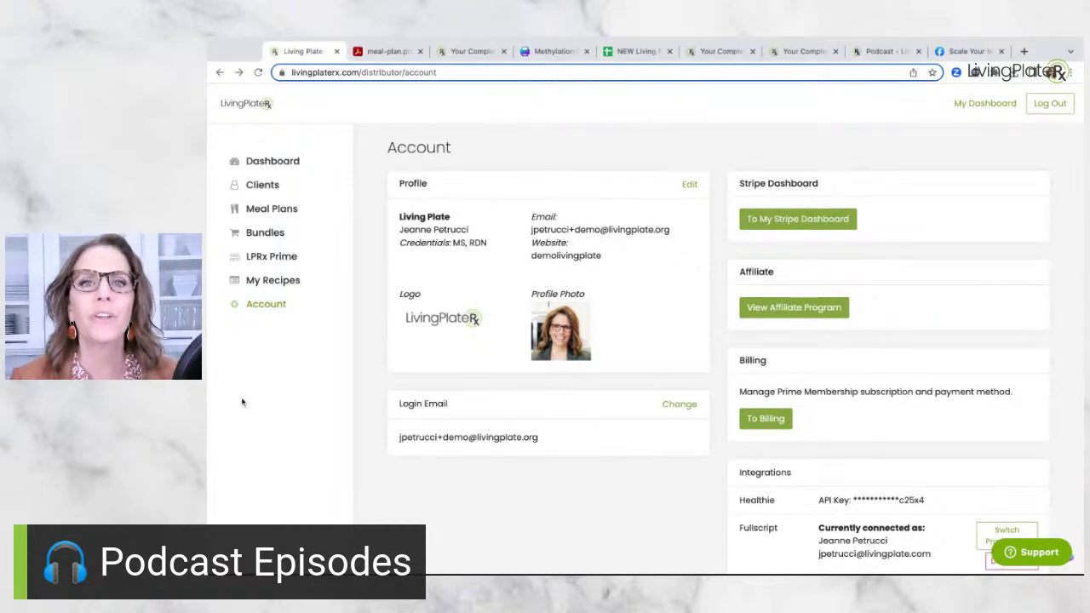
# Step: Go past the masterclass lesson to the Living Plate Rx podcast page, and look through its latest episodes
pyautogui.click(475, 52)
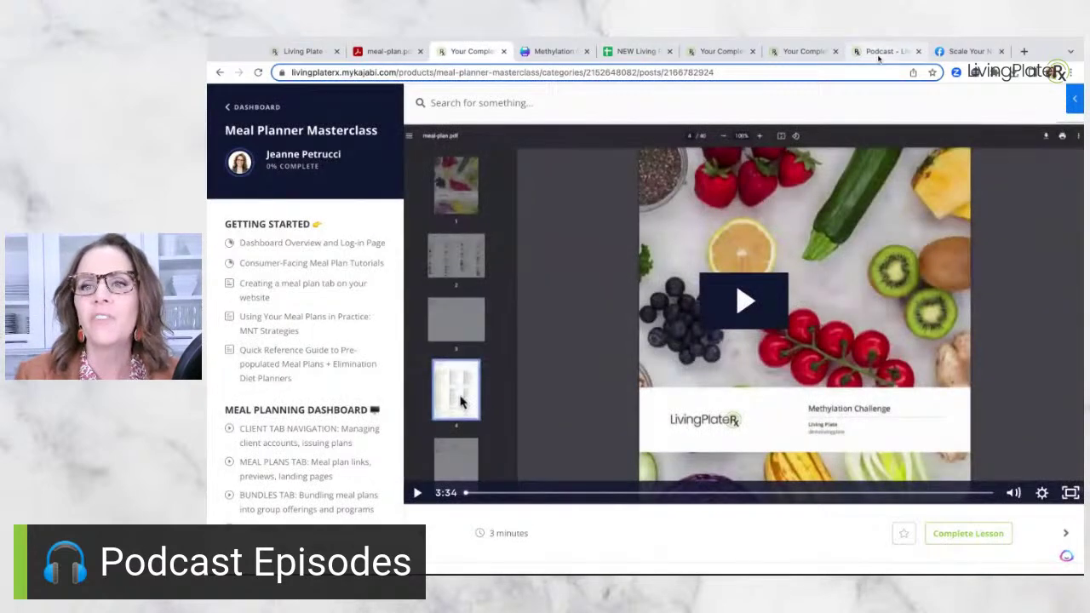
pyautogui.click(886, 51)
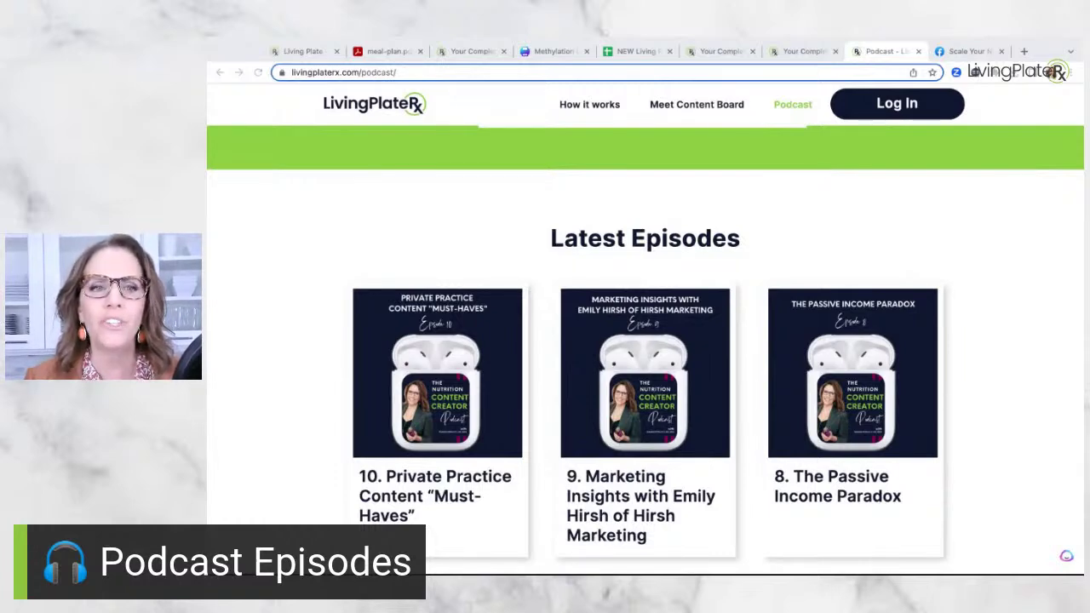
pyautogui.scroll(-3, 406, 334)
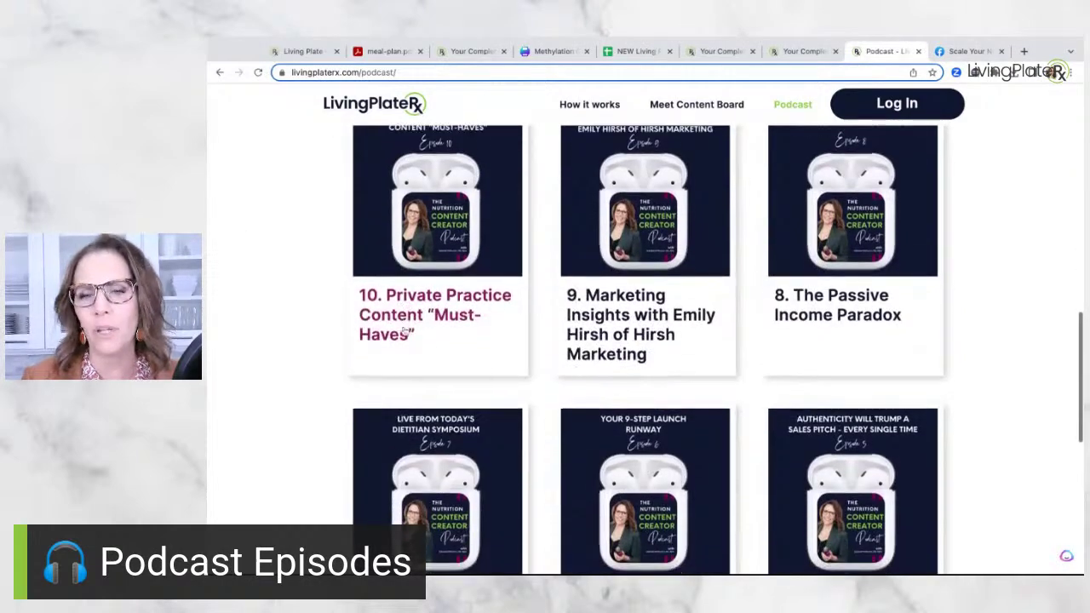
pyautogui.scroll(-5, 406, 334)
pyautogui.scroll(7, 401, 329)
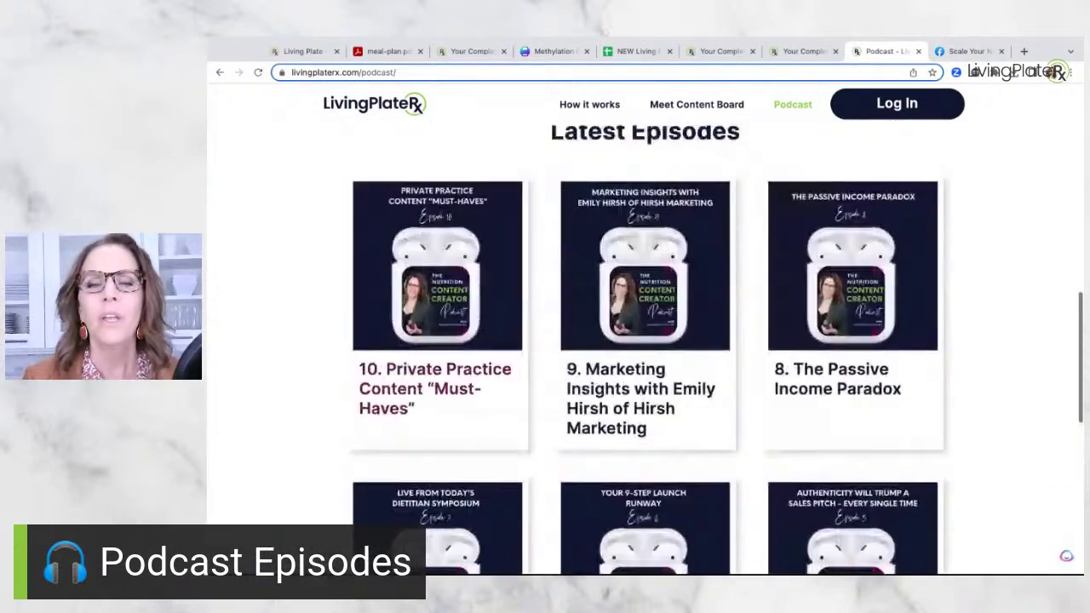